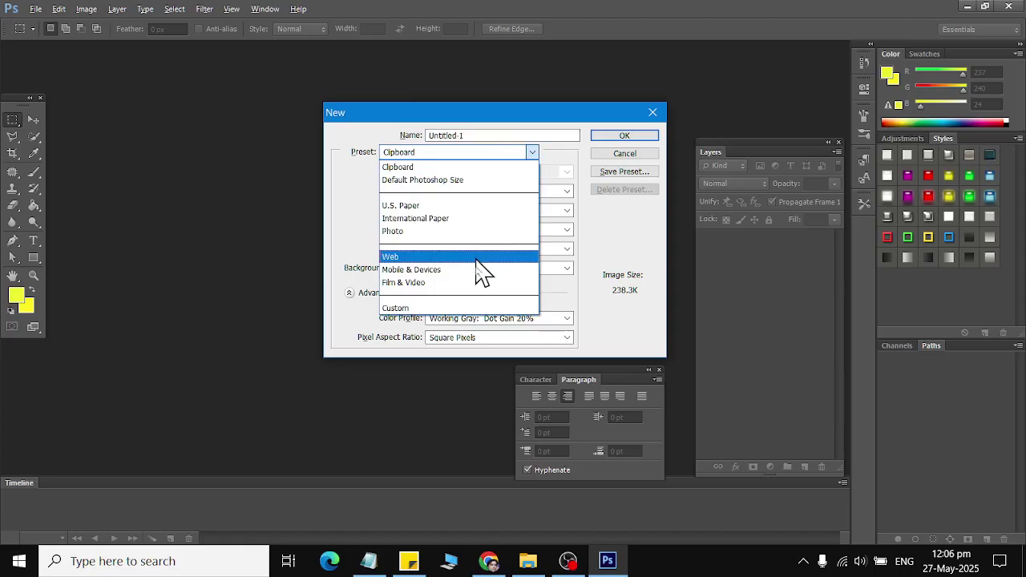
# Step: Choose the Web preset for the new document
pyautogui.click(477, 270)
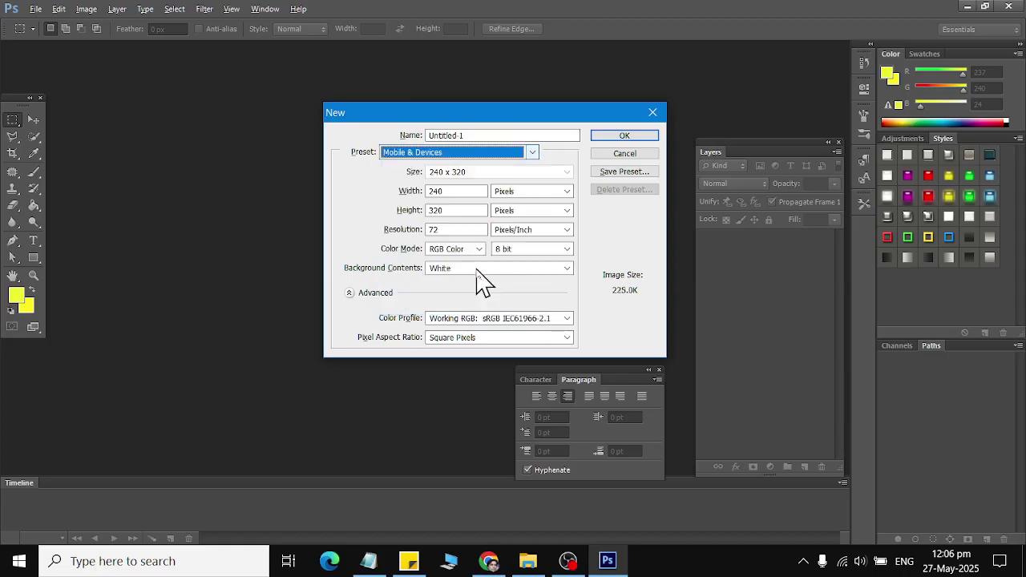
pyautogui.click(485, 175)
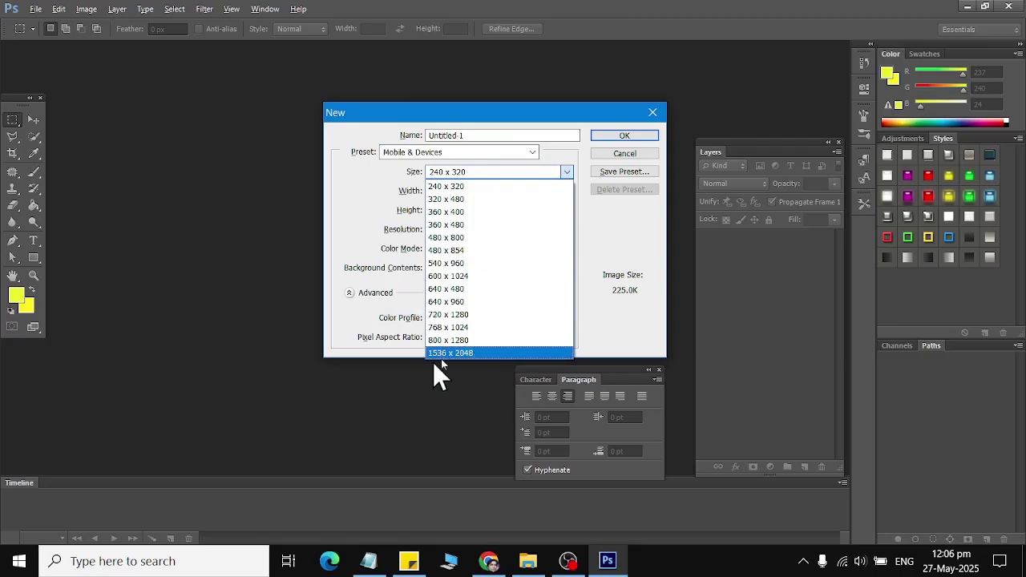
pyautogui.click(449, 164)
pyautogui.click(449, 154)
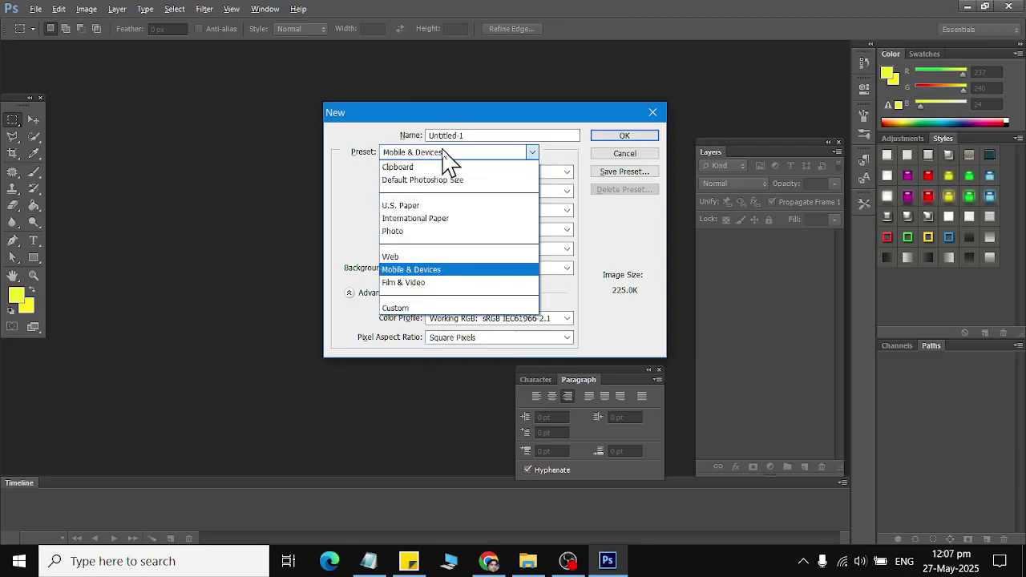
pyautogui.click(439, 256)
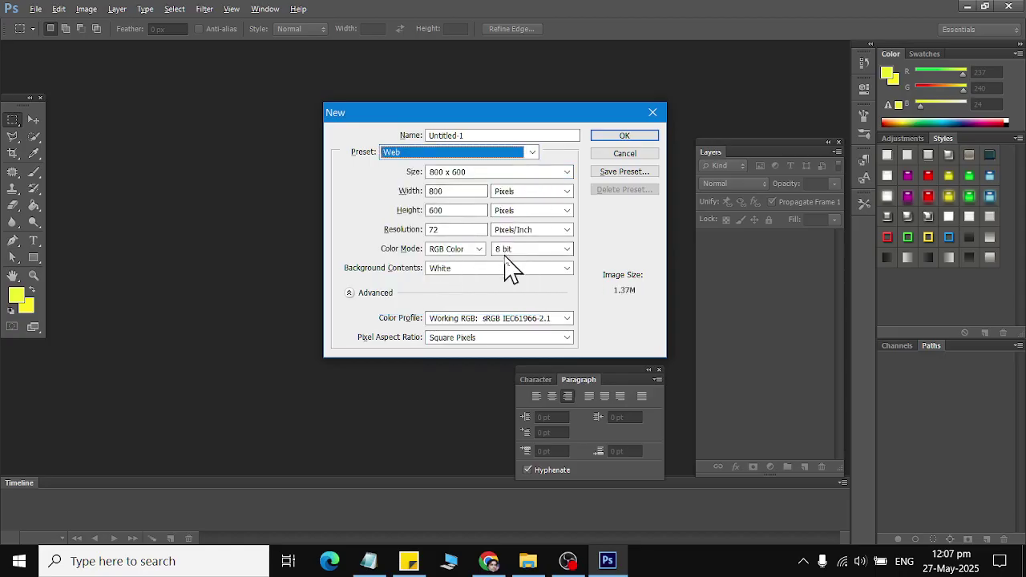
# Step: Set the new document to 1000 × 400 pixels at 100 resolution and create it
pyautogui.doubleClick(458, 191)
pyautogui.write('1000')
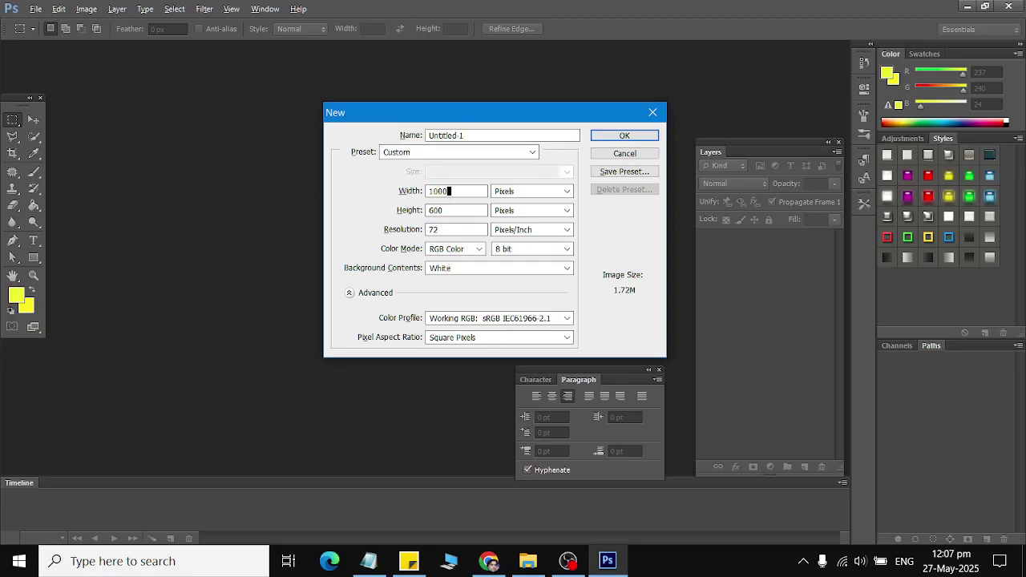
pyautogui.press('Tab')
pyautogui.press('Tab')
pyautogui.write('400')
pyautogui.click(461, 190)
pyautogui.doubleClick(454, 229)
pyautogui.write('1')
pyautogui.press('Return')
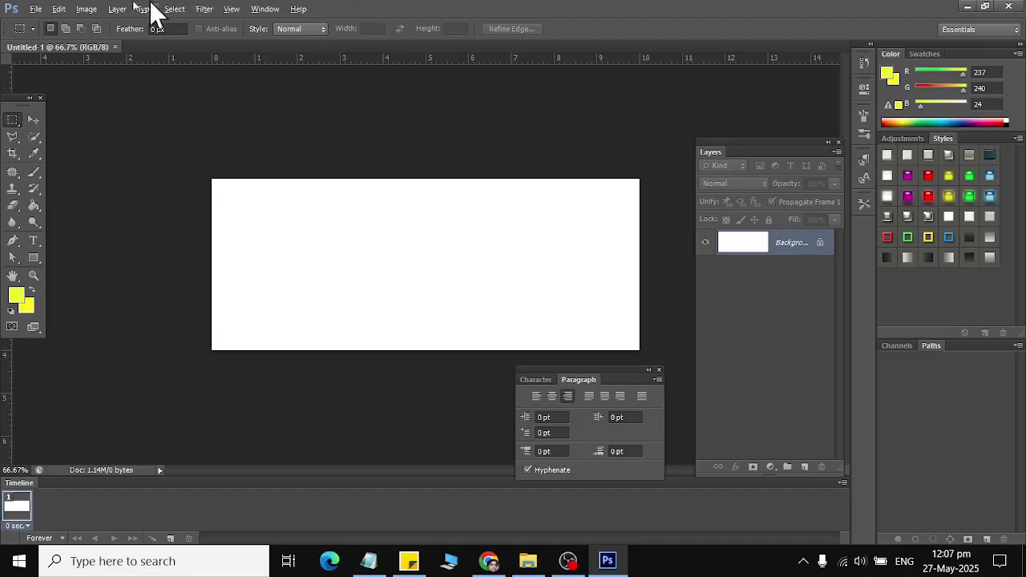
# Step: Change the image size to 1000 wide by 300 pixels high
pyautogui.click(88, 11)
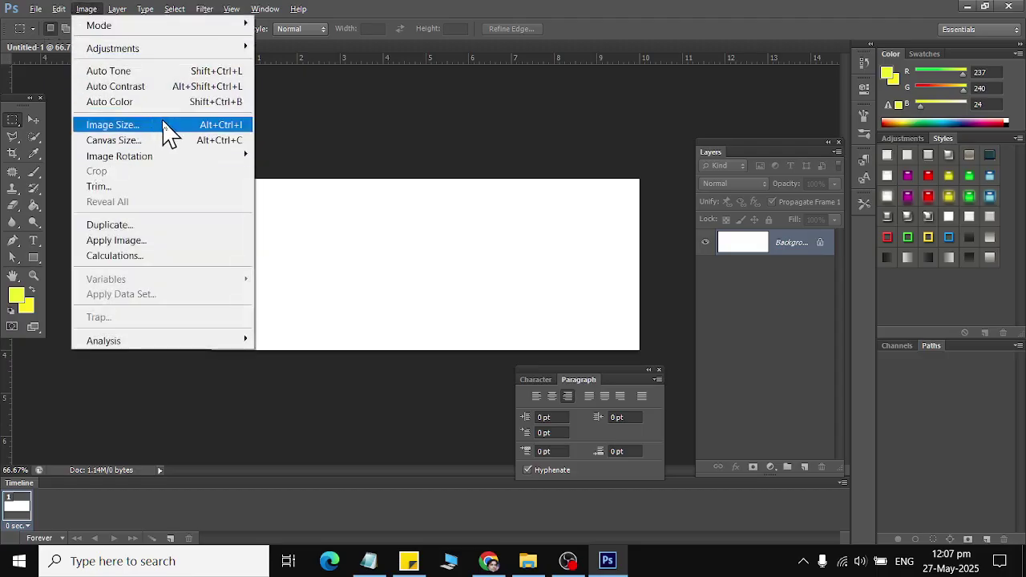
pyautogui.click(166, 128)
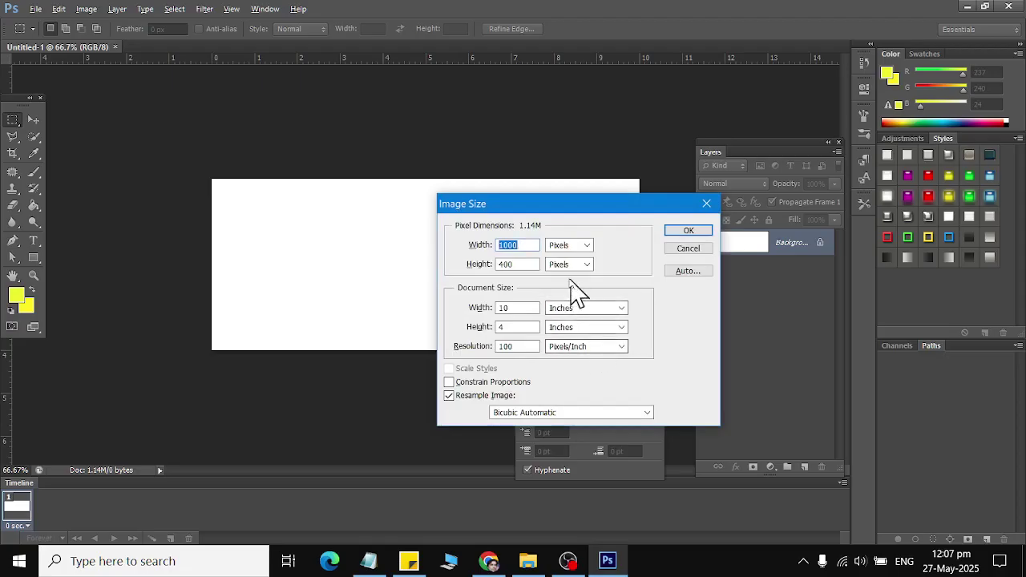
pyautogui.press('Tab')
pyautogui.write('300')
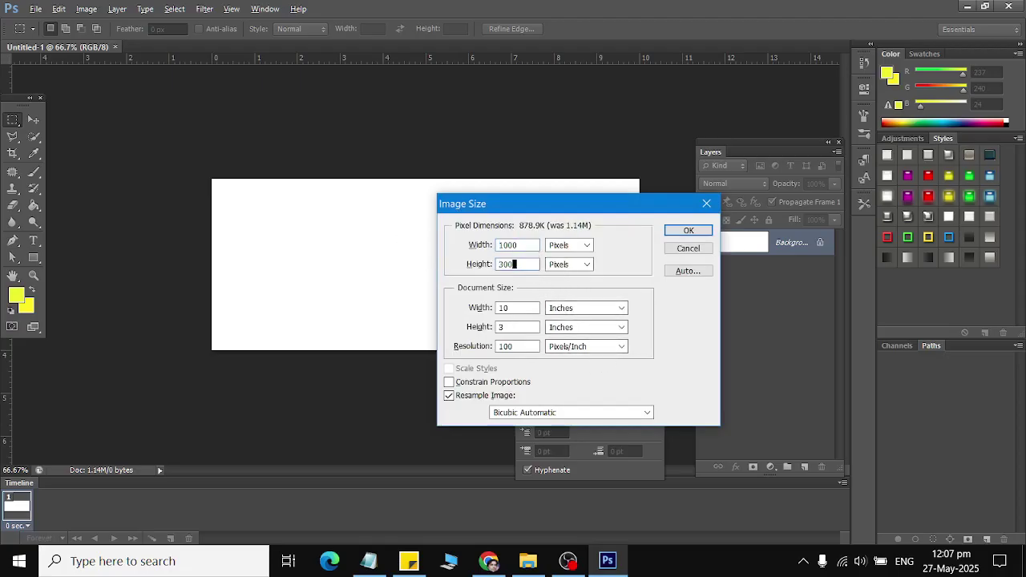
pyautogui.press('Return')
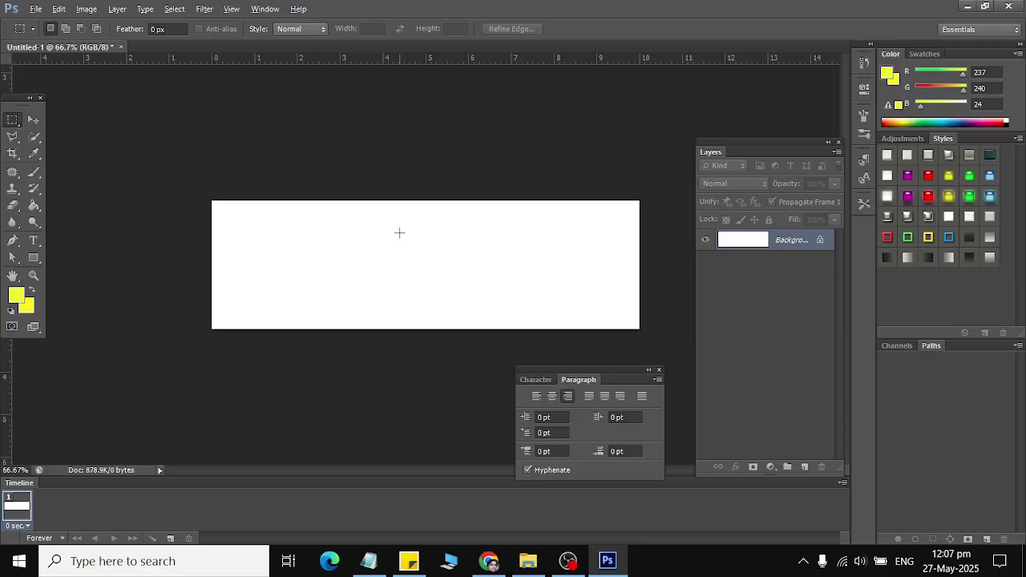
# Step: Unlock the Background as Layer 0 and browse to the Documents folder for saving
pyautogui.doubleClick(822, 241)
pyautogui.click(625, 181)
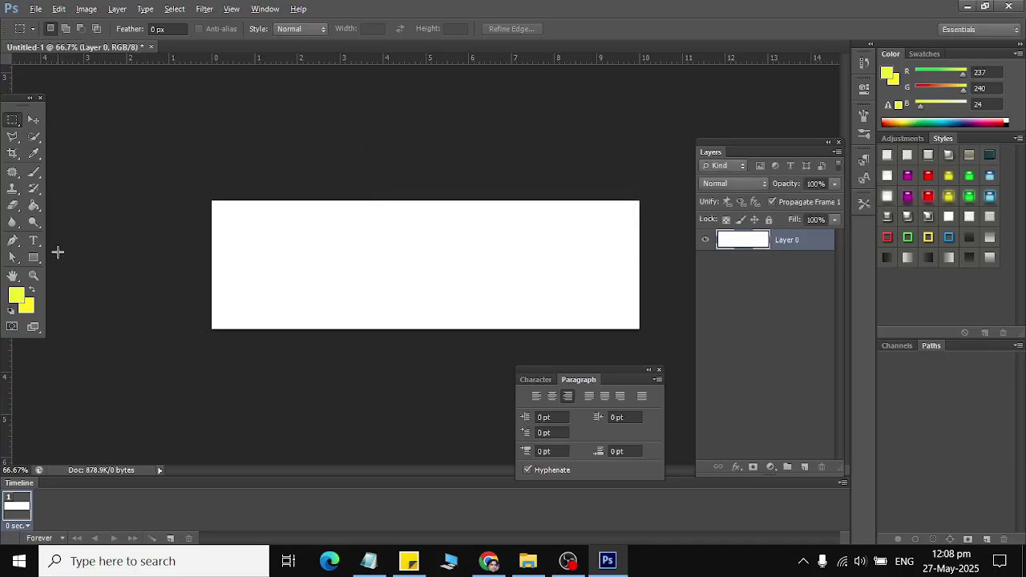
pyautogui.hotkey('ctrl', 's')
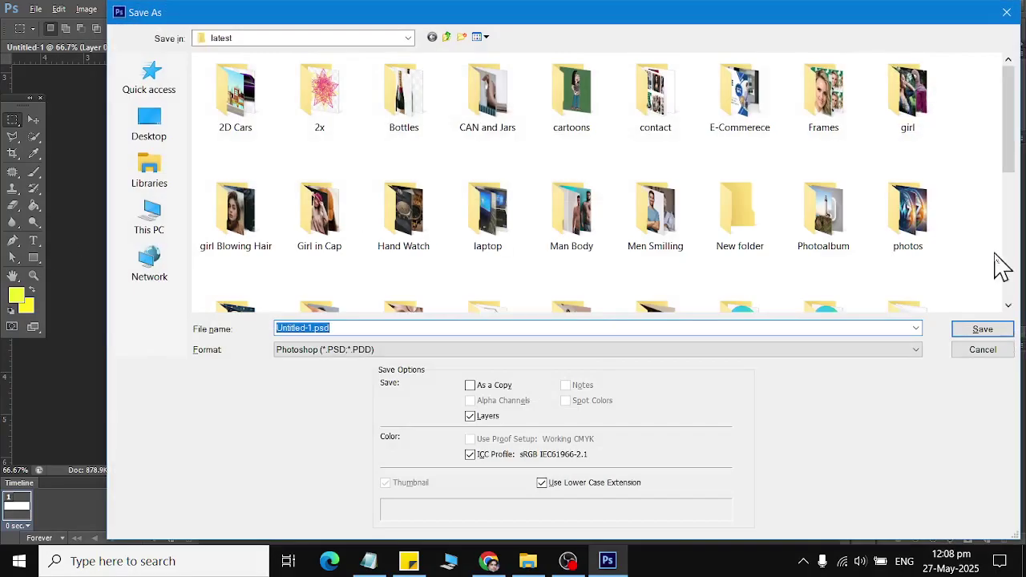
pyautogui.click(190, 174)
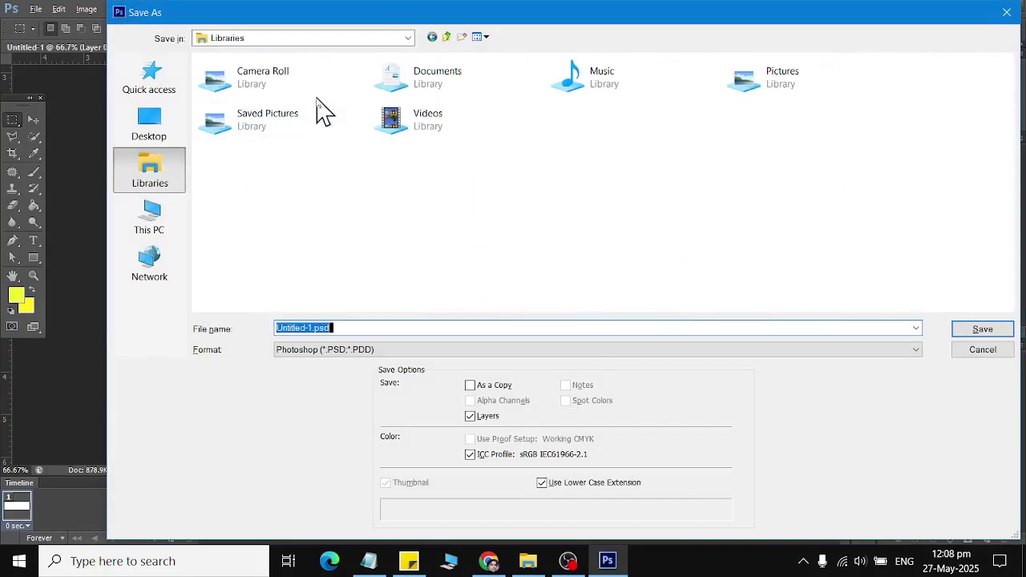
pyautogui.click(417, 95)
pyautogui.doubleClick(417, 94)
pyautogui.click(305, 40)
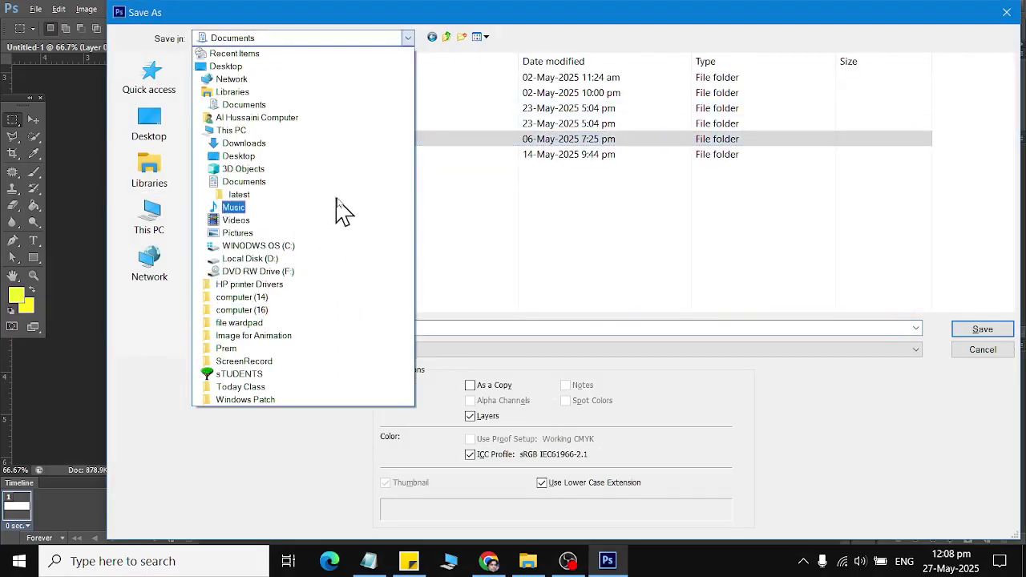
pyautogui.click(341, 183)
# Step: Save the banner as 'class 05 School web banner.psd' in Ps Files > Florence
pyautogui.click(344, 155)
pyautogui.press('p')
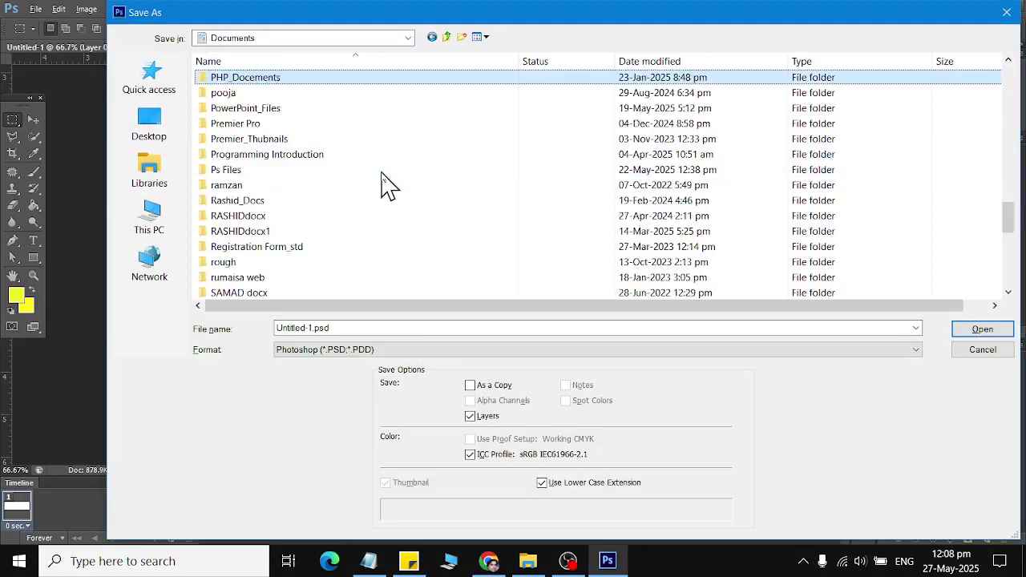
pyautogui.press('Down')
pyautogui.press('Down')
pyautogui.press('Down')
pyautogui.press('Down')
pyautogui.press('Down')
pyautogui.press('Down')
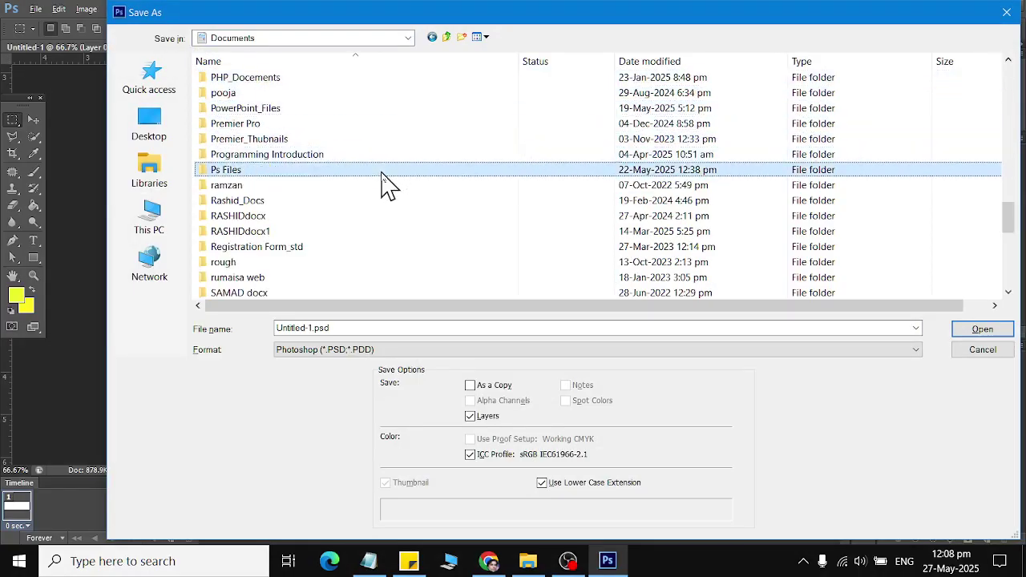
pyautogui.press('Return')
pyautogui.press('p')
pyautogui.press('s')
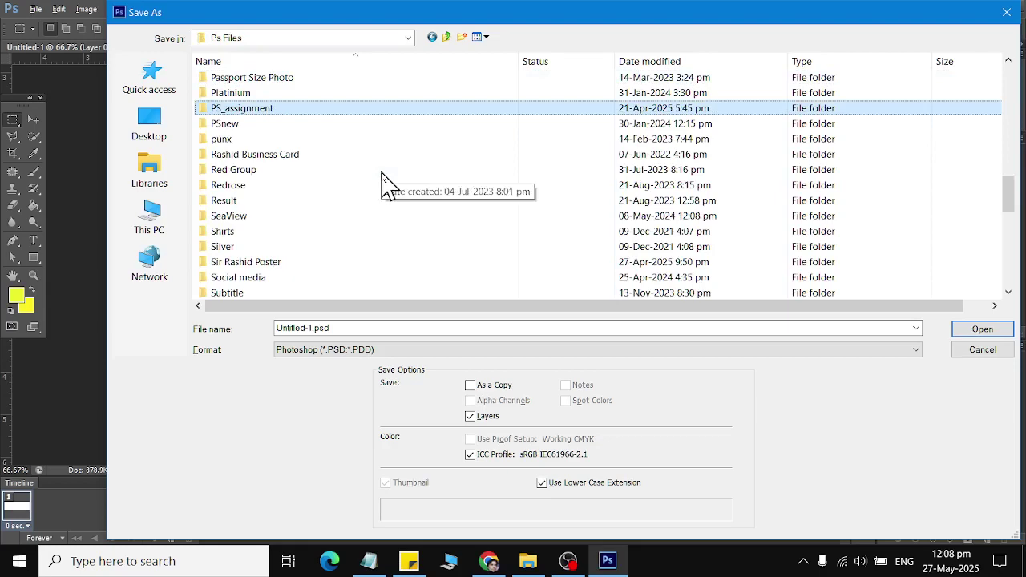
pyautogui.press('f')
pyautogui.press('l')
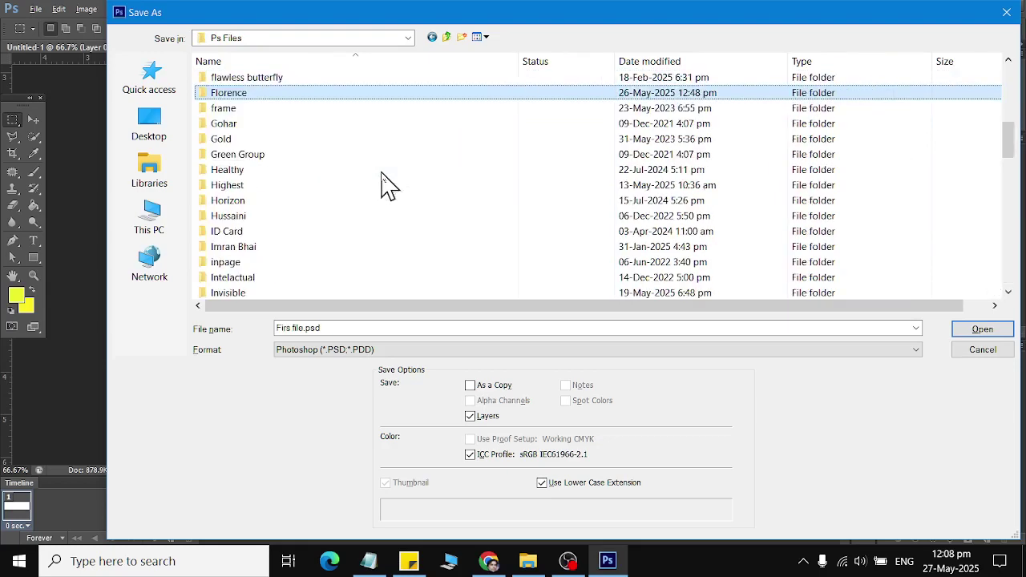
pyautogui.press('Return')
pyautogui.write('class 05 ')
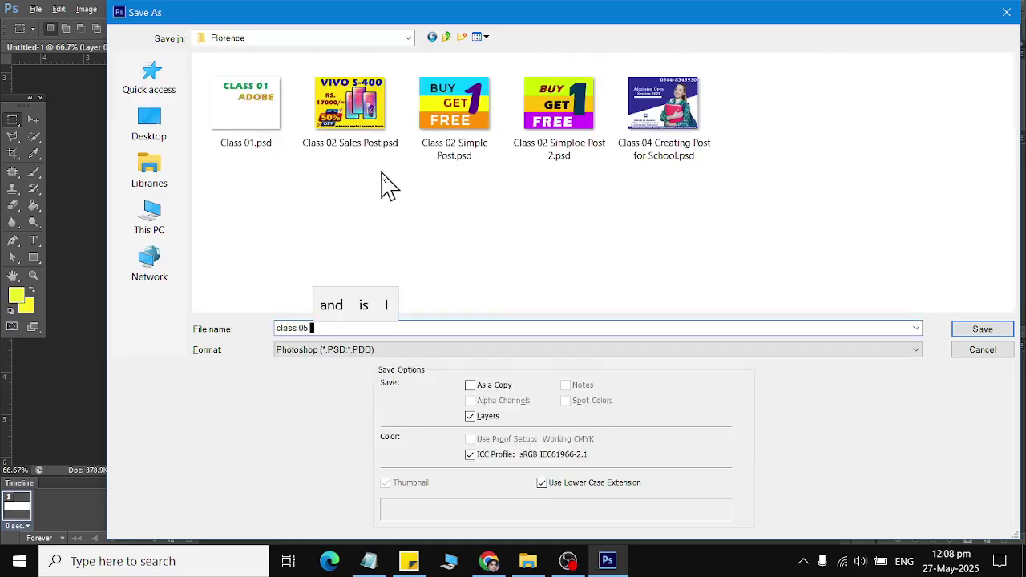
pyautogui.write('S')
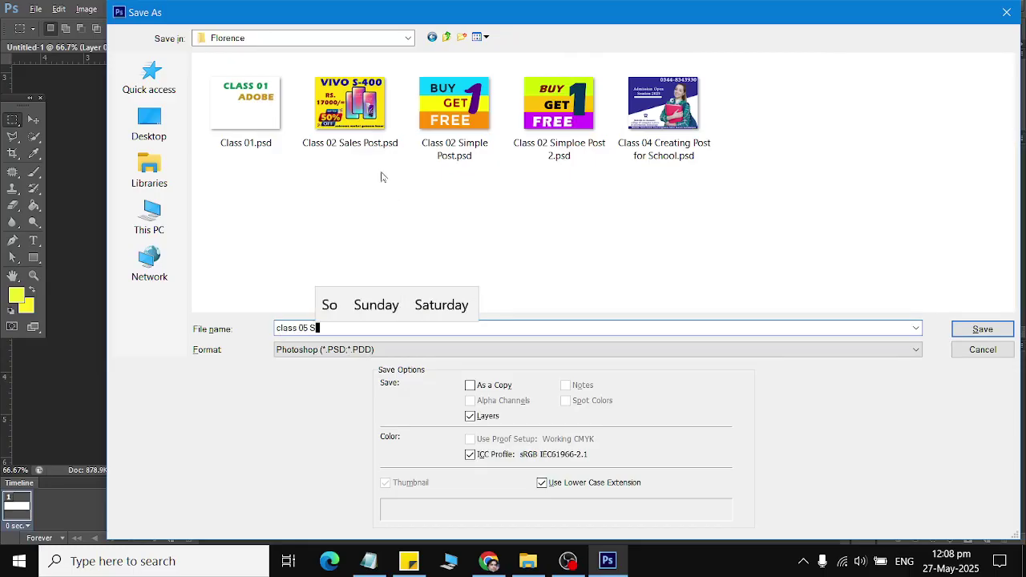
pyautogui.write('chool website')
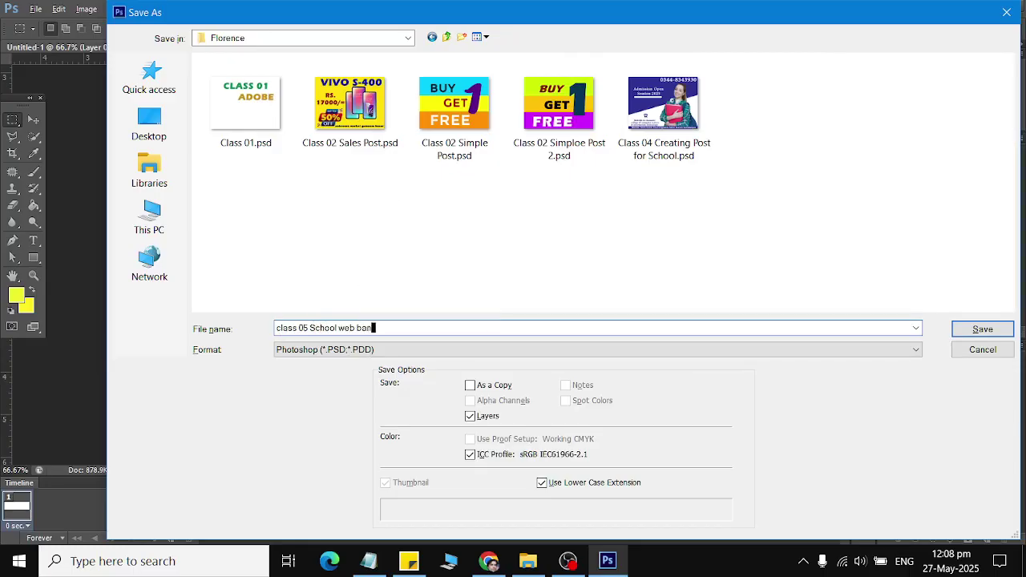
pyautogui.press('Return')
pyautogui.press('Return')
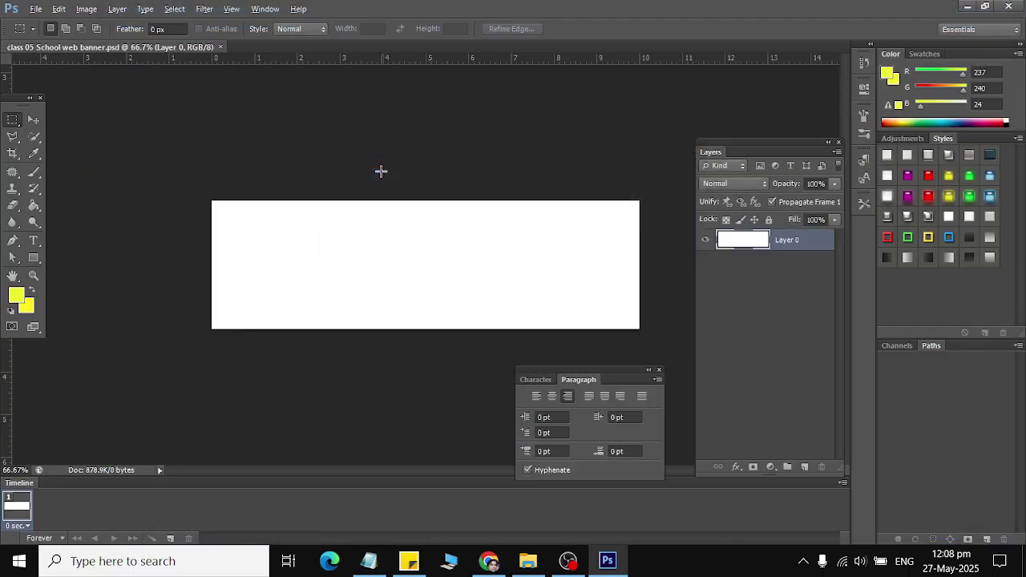
# Step: Draw a thin rectangle, then widen it and move it up and right
pyautogui.click(34, 258)
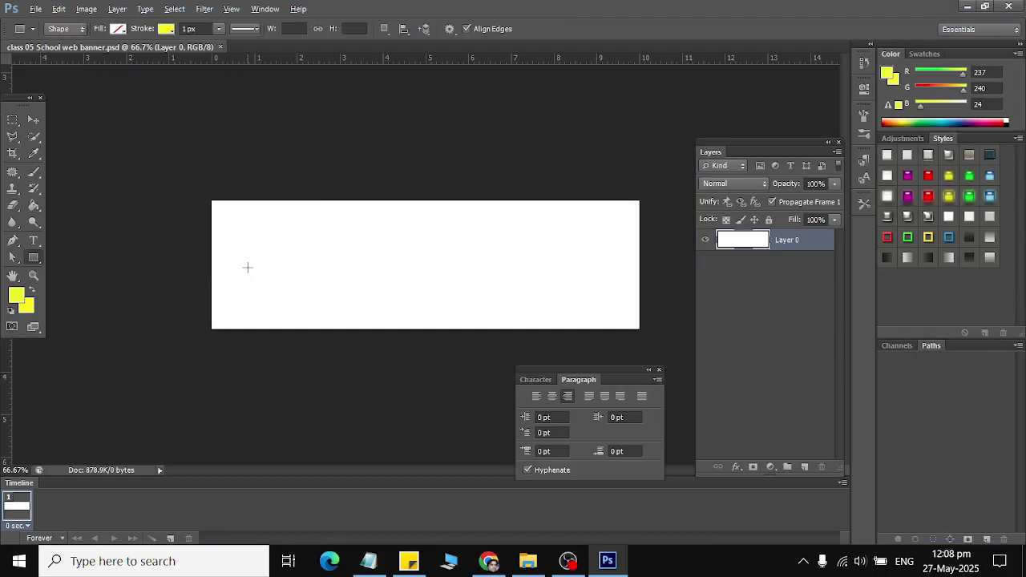
pyautogui.moveTo(265, 280)
pyautogui.mouseDown()
pyautogui.moveTo(435, 321)
pyautogui.moveTo(334, 303)
pyautogui.moveTo(295, 279)
pyautogui.mouseUp()
pyautogui.hotkey('ctrl', 't')
pyautogui.scroll(4, 295, 279)
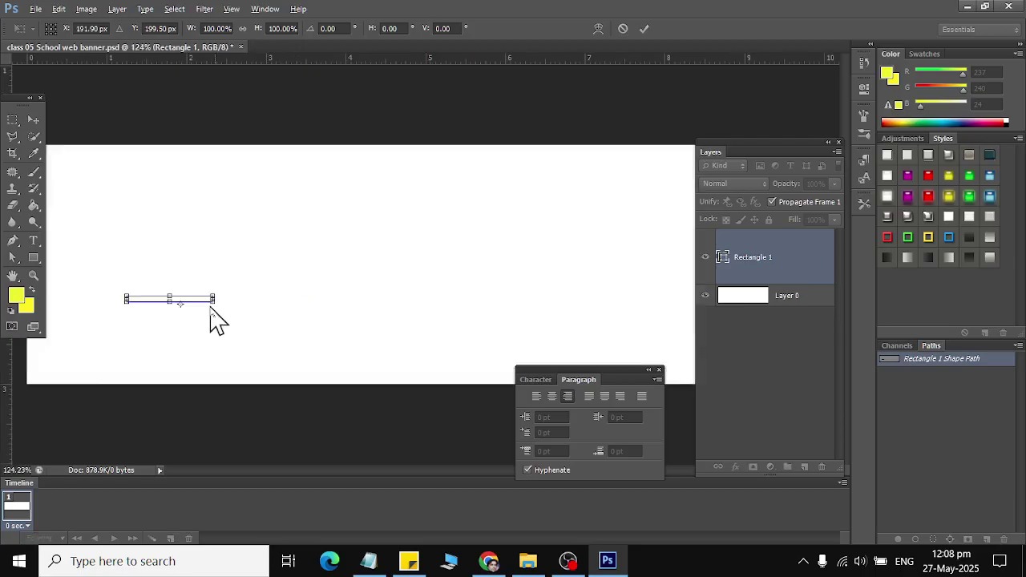
pyautogui.moveTo(217, 304); pyautogui.dragTo(300, 364)
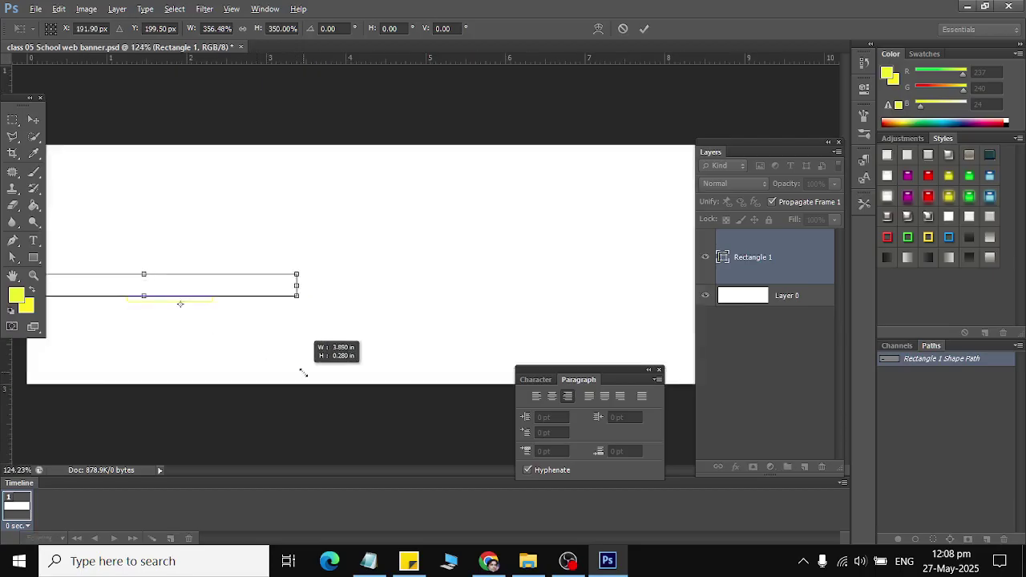
pyautogui.moveTo(204, 289); pyautogui.dragTo(352, 214)
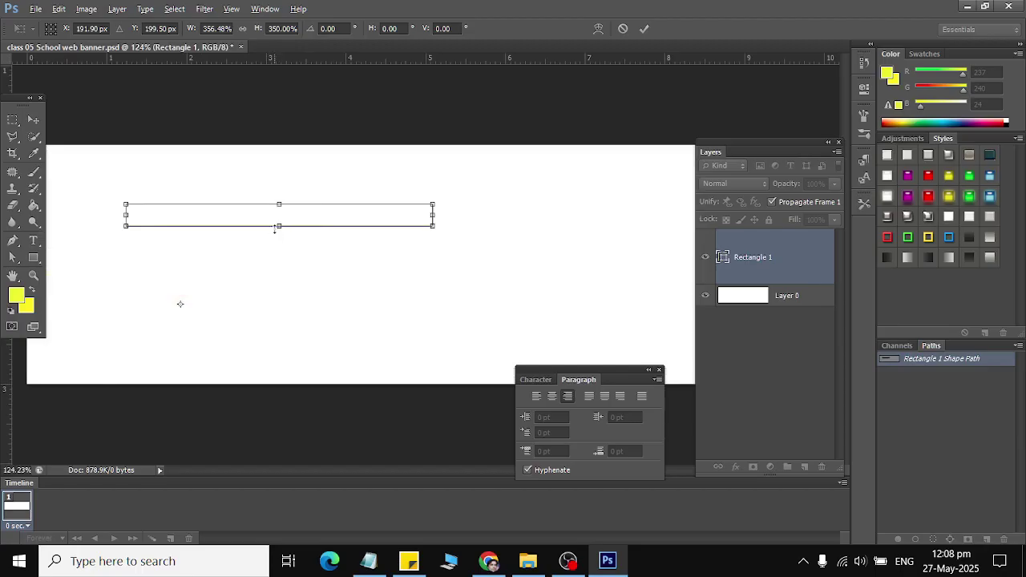
# Step: Adjust the rectangle's height and stretch it across the banner, then apply
pyautogui.moveTo(276, 227); pyautogui.dragTo(277, 270)
pyautogui.moveTo(318, 243); pyautogui.dragTo(312, 279)
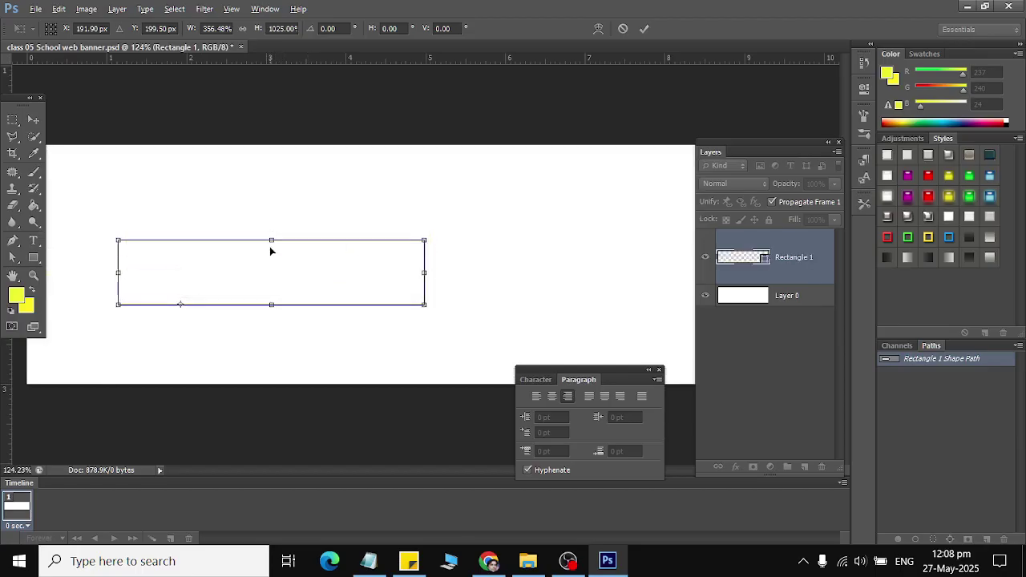
pyautogui.moveTo(271, 242); pyautogui.dragTo(271, 235)
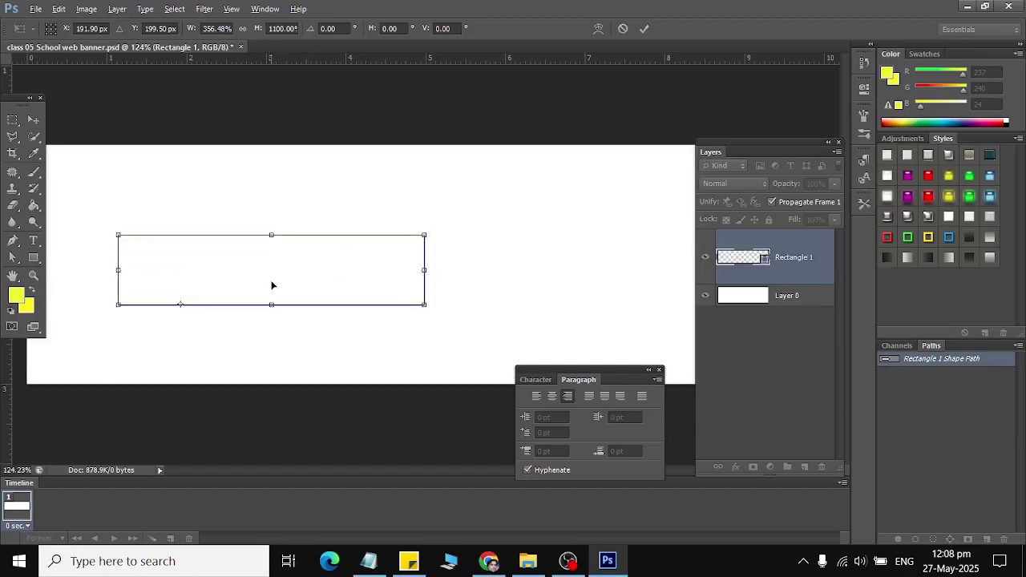
pyautogui.moveTo(420, 270); pyautogui.dragTo(631, 270)
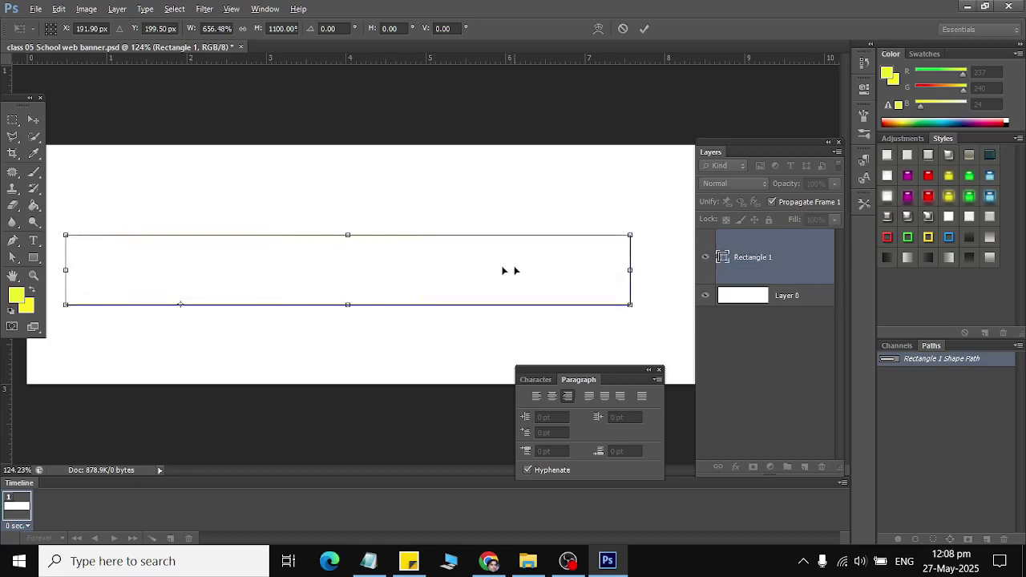
pyautogui.click(34, 120)
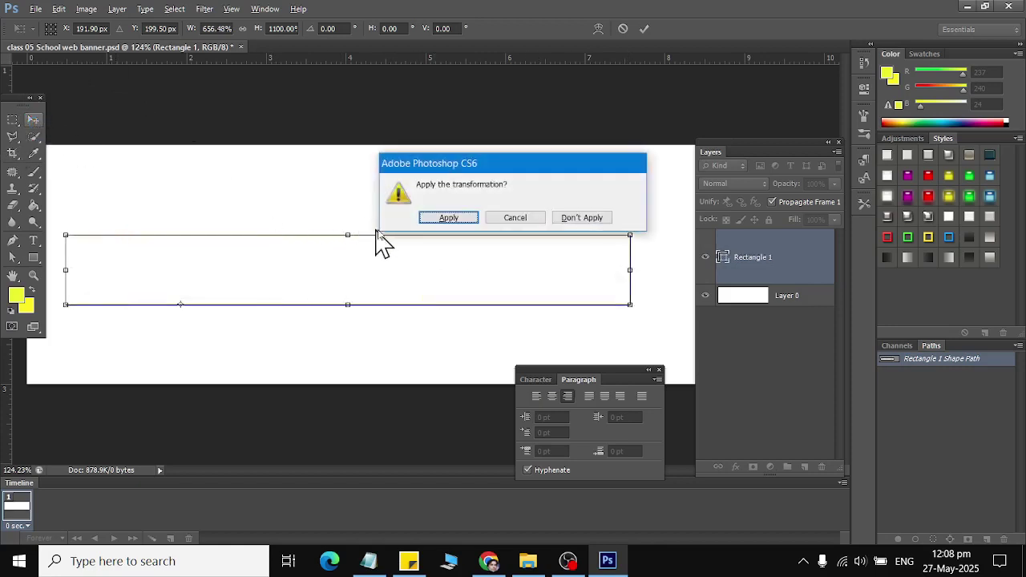
pyautogui.click(439, 219)
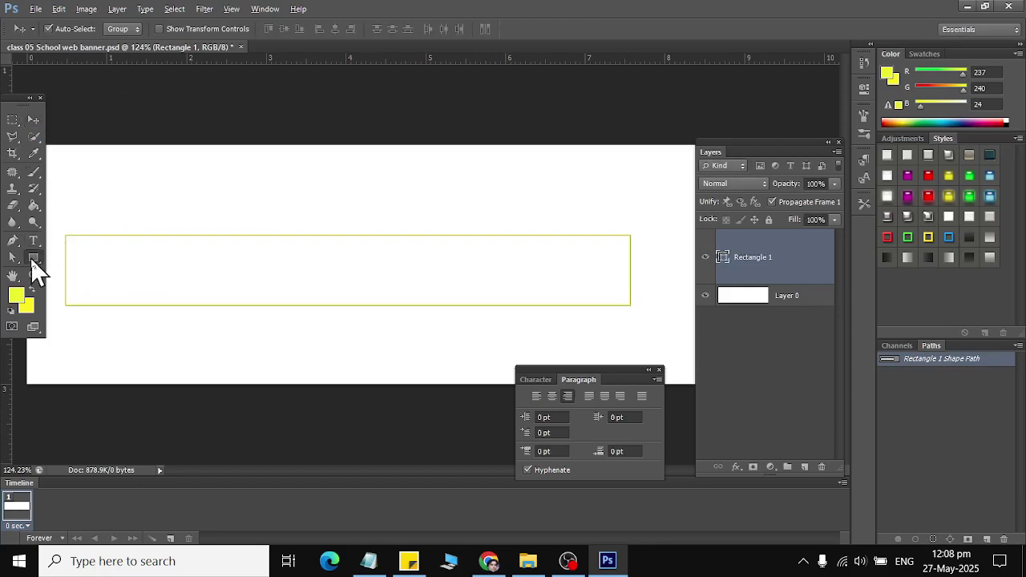
# Step: Fill Rectangle 1 dark navy with no stroke and move it to the banner's top edge
pyautogui.click(34, 257)
pyautogui.click(118, 29)
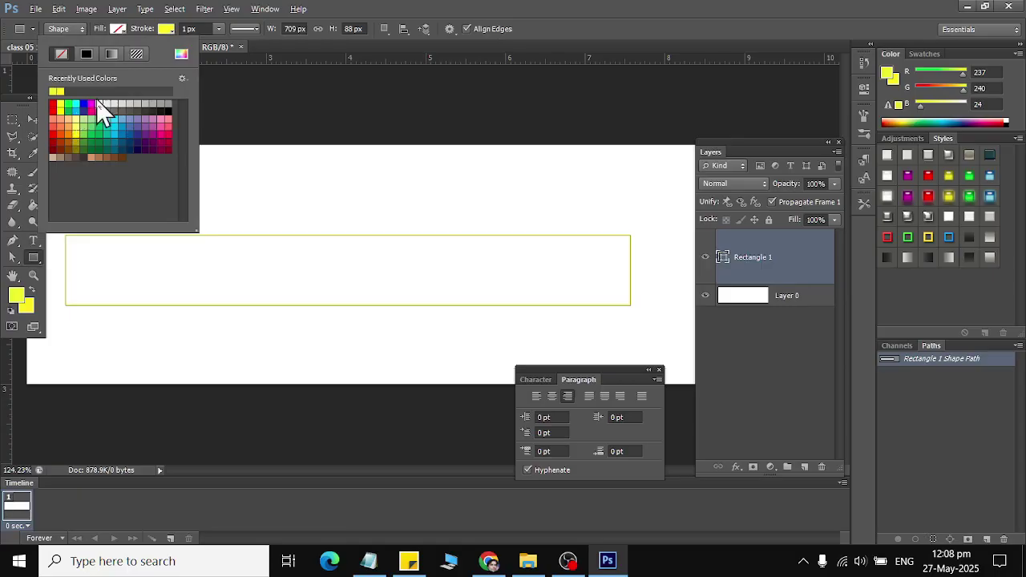
pyautogui.click(99, 102)
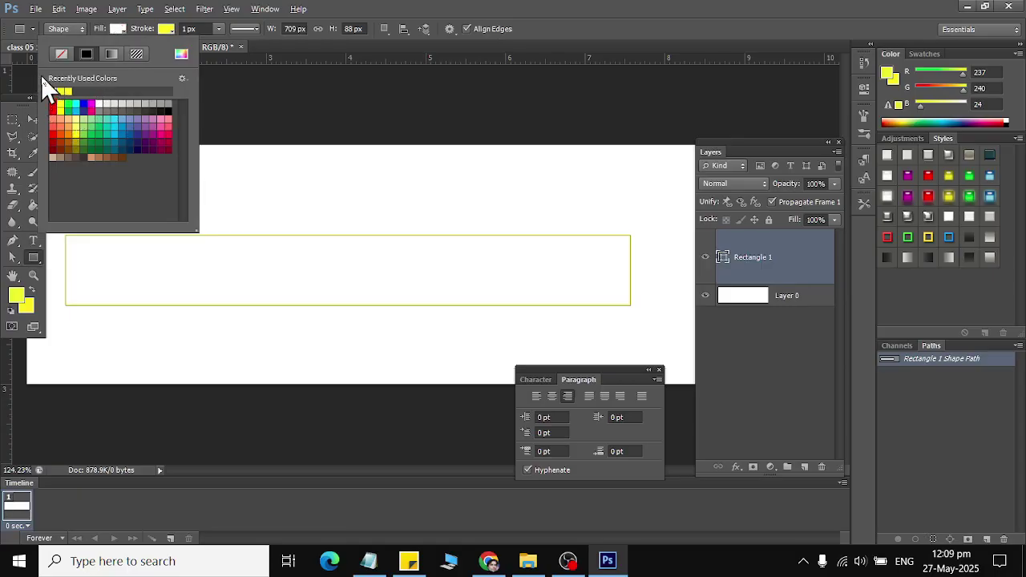
pyautogui.click(128, 144)
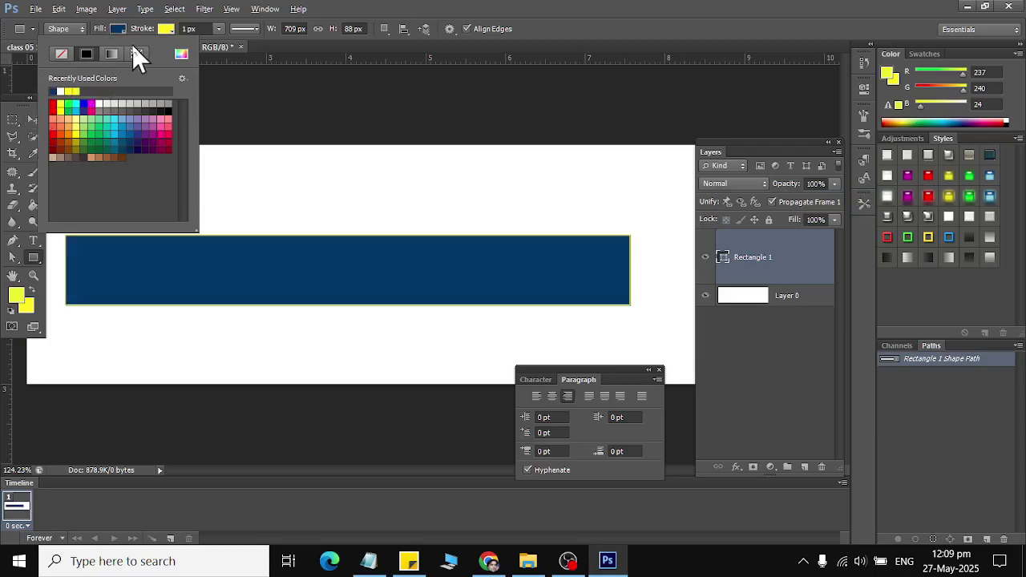
pyautogui.click(162, 32)
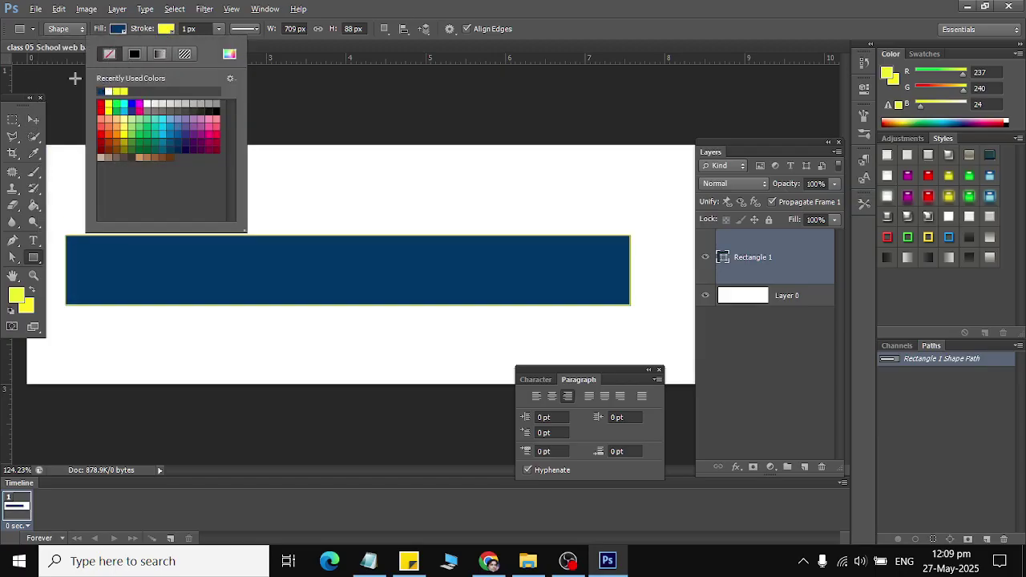
pyautogui.click(35, 120)
pyautogui.moveTo(217, 257); pyautogui.dragTo(208, 165)
# Step: Stretch the navy bar to the banner's full width, make it taller, and apply
pyautogui.scroll(-2, 380, 249)
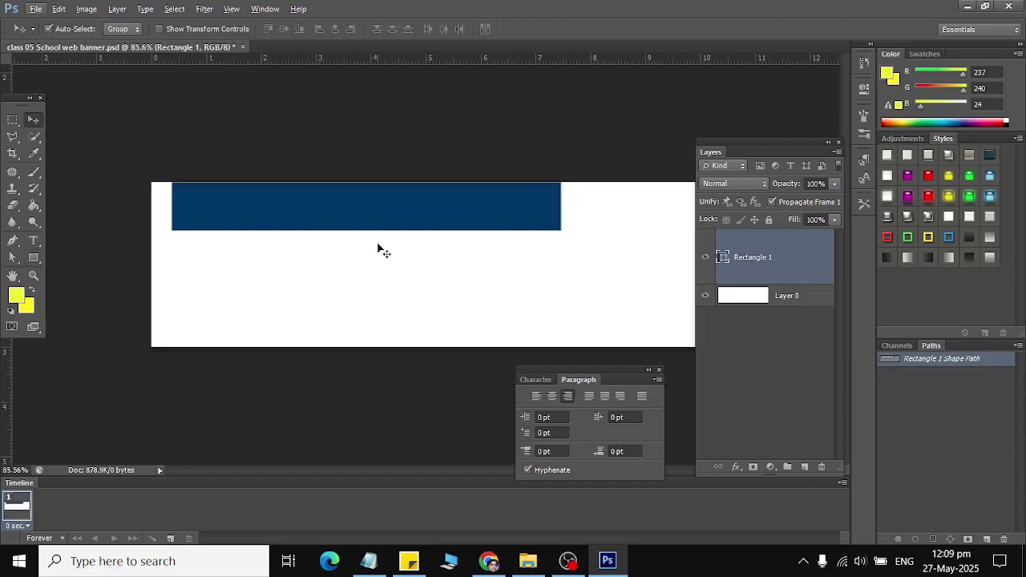
pyautogui.hotkey('alt', 't')
pyautogui.press('Escape')
pyautogui.press('t')
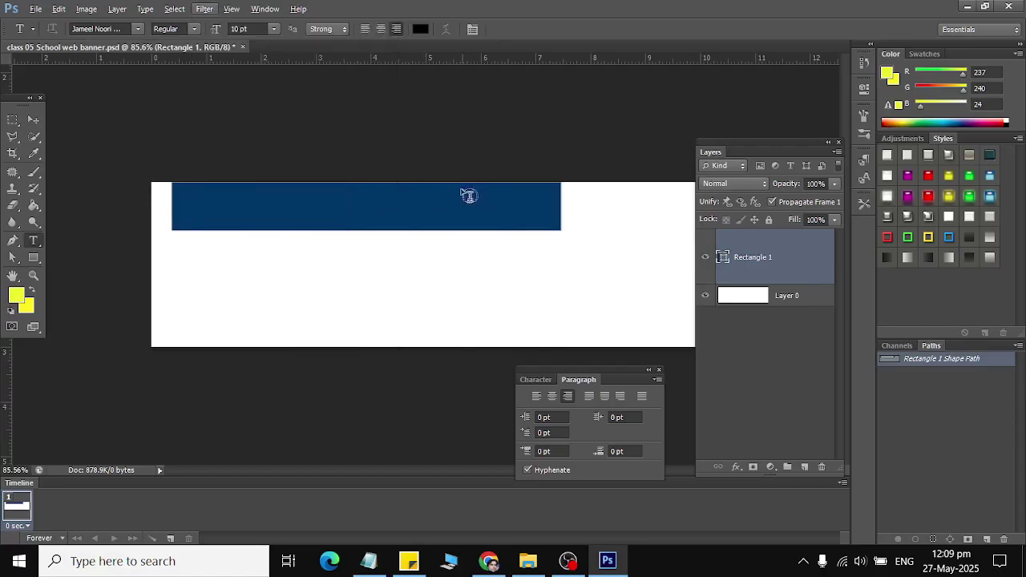
pyautogui.click(33, 119)
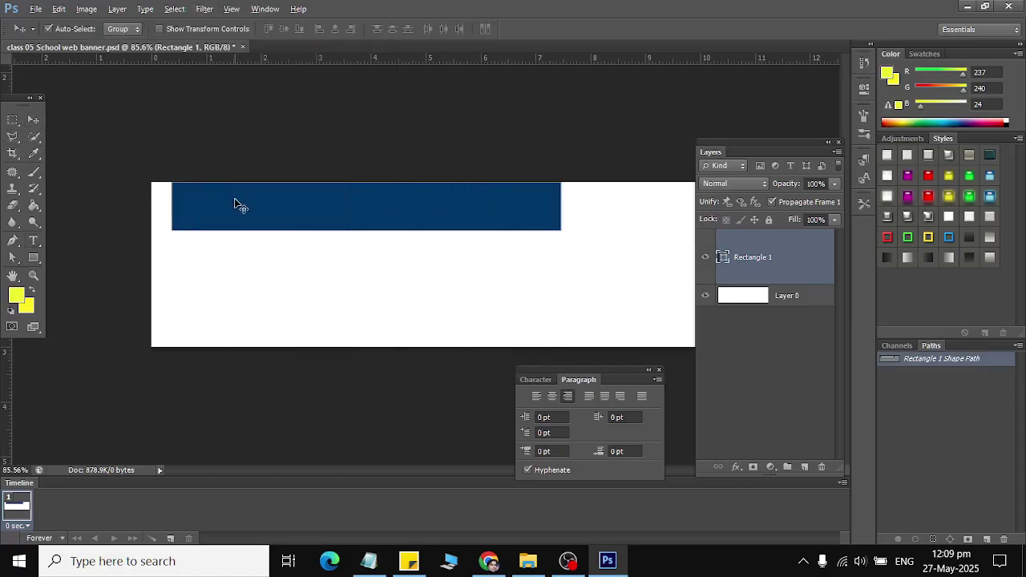
pyautogui.hotkey('ctrl', 't')
pyautogui.scroll(-2, 491, 237)
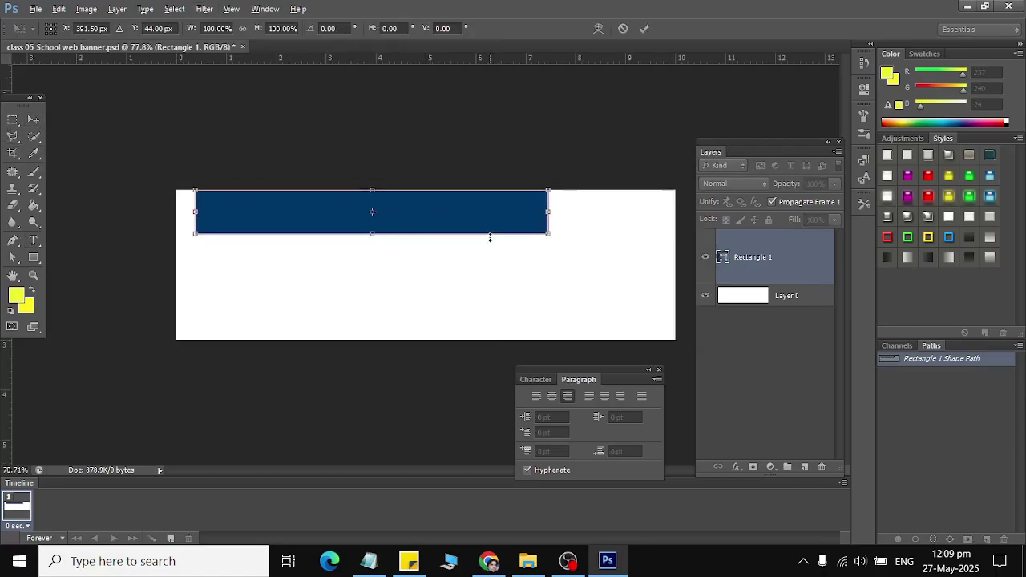
pyautogui.moveTo(538, 215); pyautogui.dragTo(591, 214)
pyautogui.moveTo(522, 222); pyautogui.dragTo(653, 216)
pyautogui.moveTo(425, 236); pyautogui.dragTo(426, 257)
pyautogui.click(34, 119)
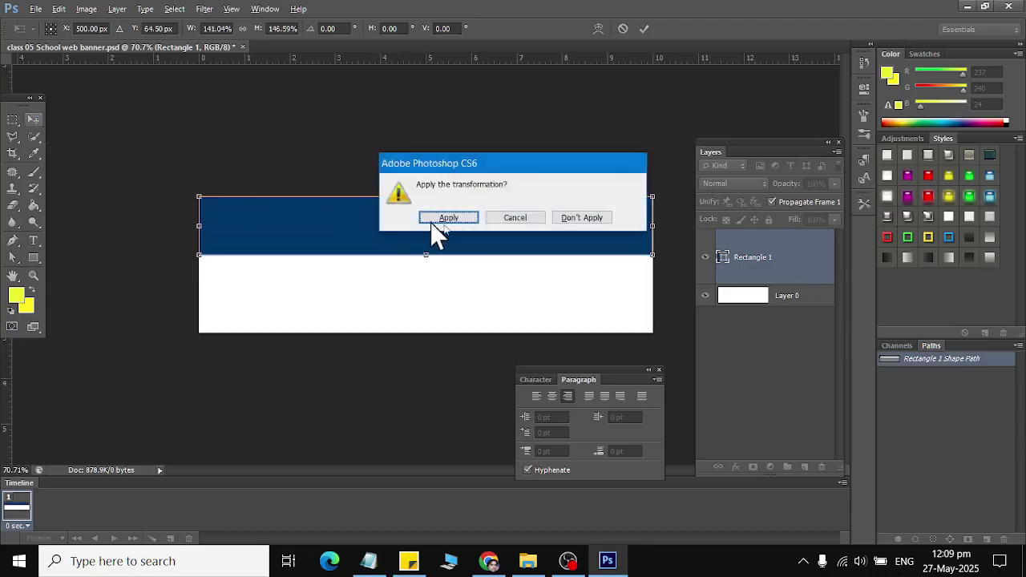
pyautogui.click(449, 218)
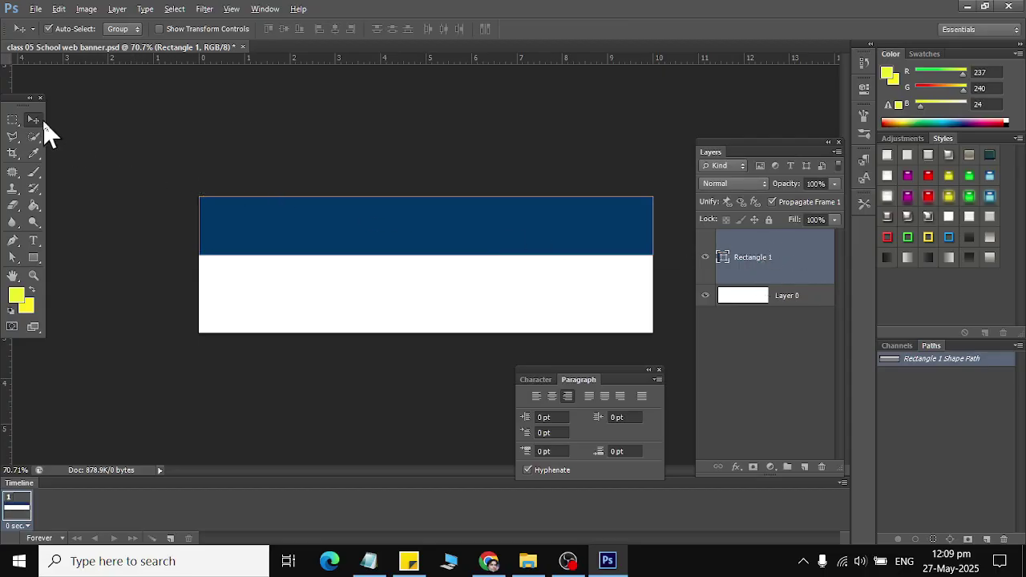
# Step: Duplicate the navy bar, move the copy to the bottom, and shorten it
pyautogui.hotkey('ctrl', 'j')
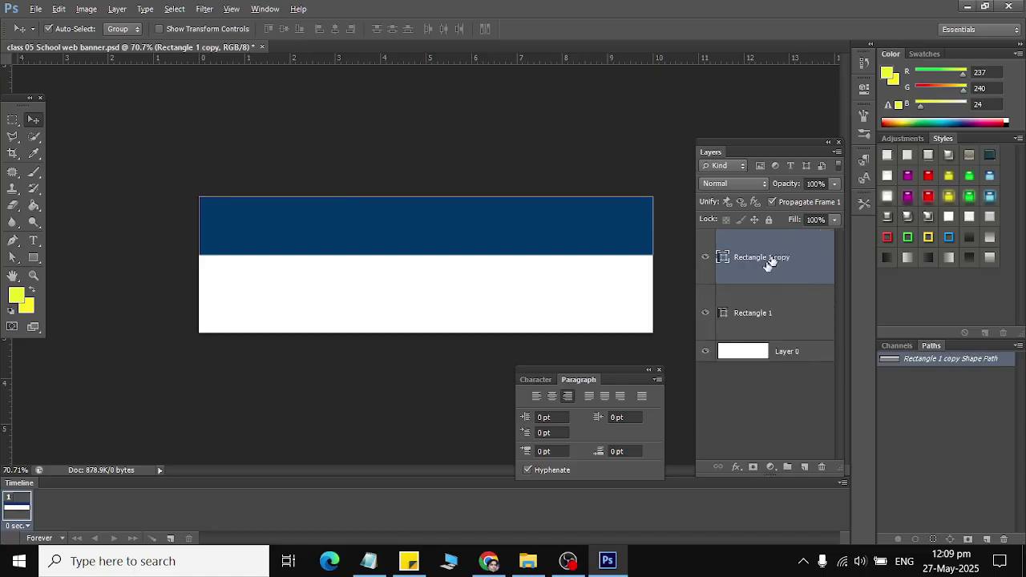
pyautogui.moveTo(252, 248); pyautogui.dragTo(332, 323)
pyautogui.hotkey('ctrl', 't')
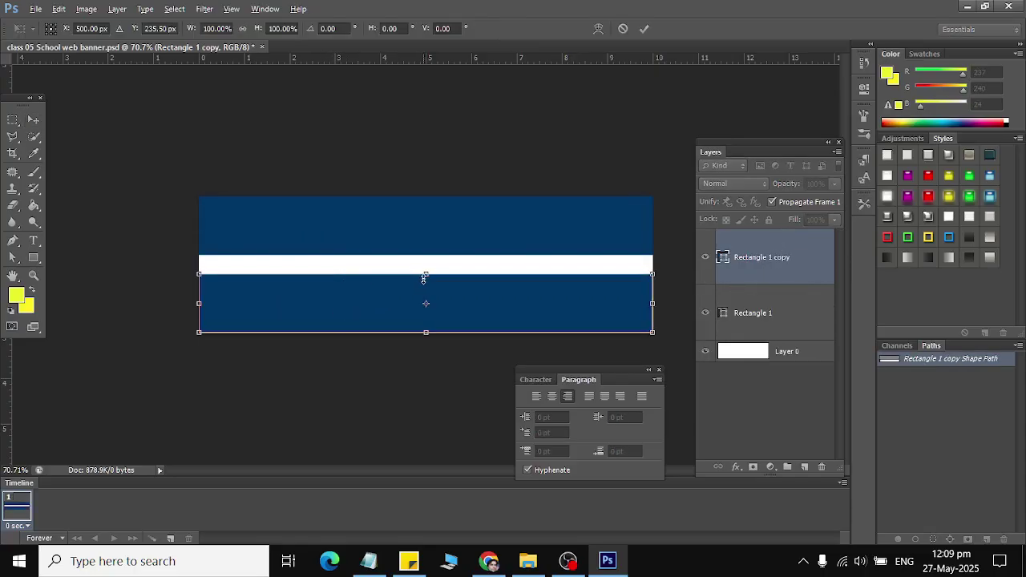
pyautogui.moveTo(424, 277); pyautogui.dragTo(425, 303)
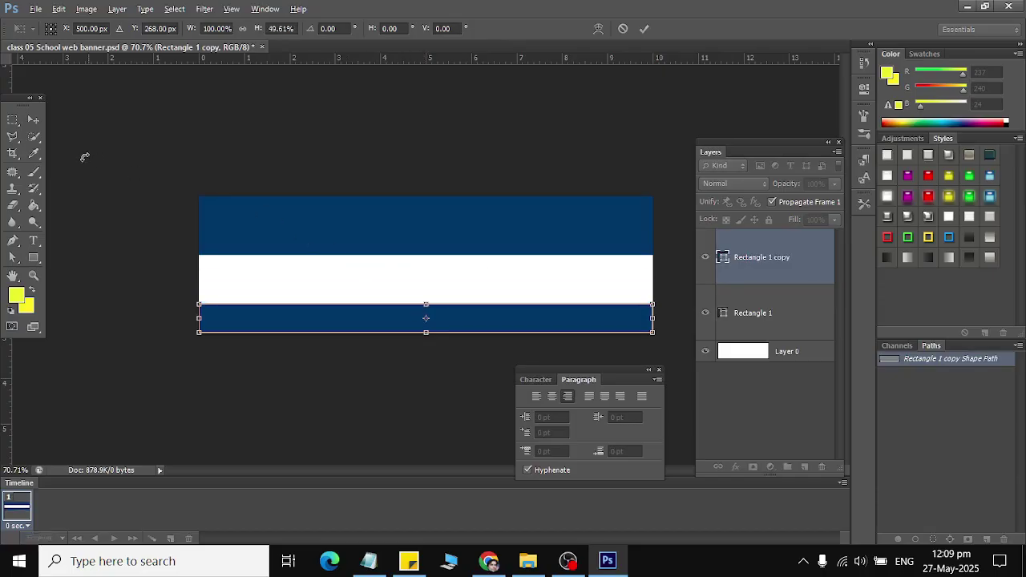
pyautogui.click(33, 120)
pyautogui.click(449, 218)
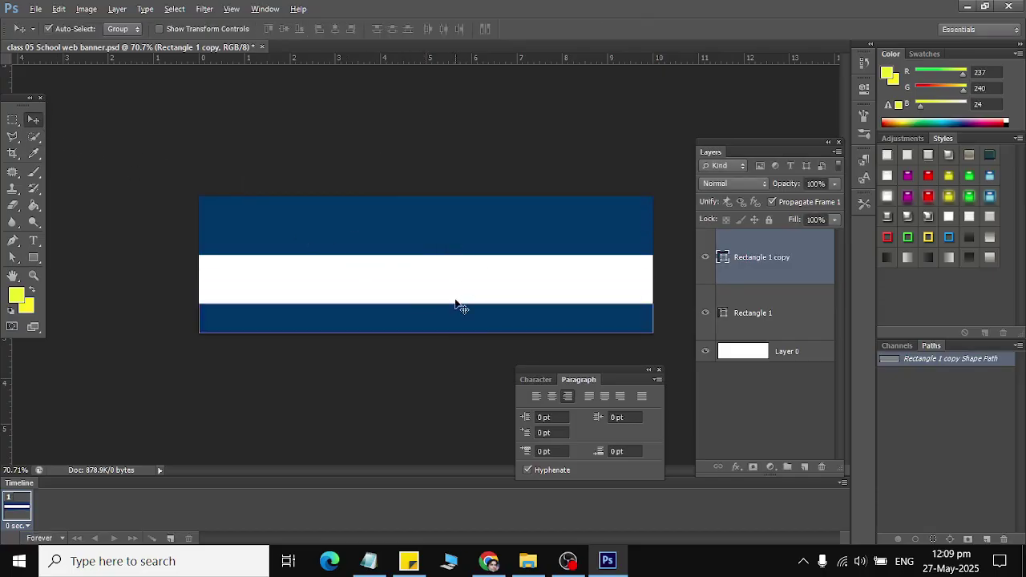
# Step: Make the bottom bar slightly taller so the white middle stripe narrows
pyautogui.hotkey('ctrl', 't')
pyautogui.moveTo(426, 304); pyautogui.dragTo(426, 291)
pyautogui.click(34, 114)
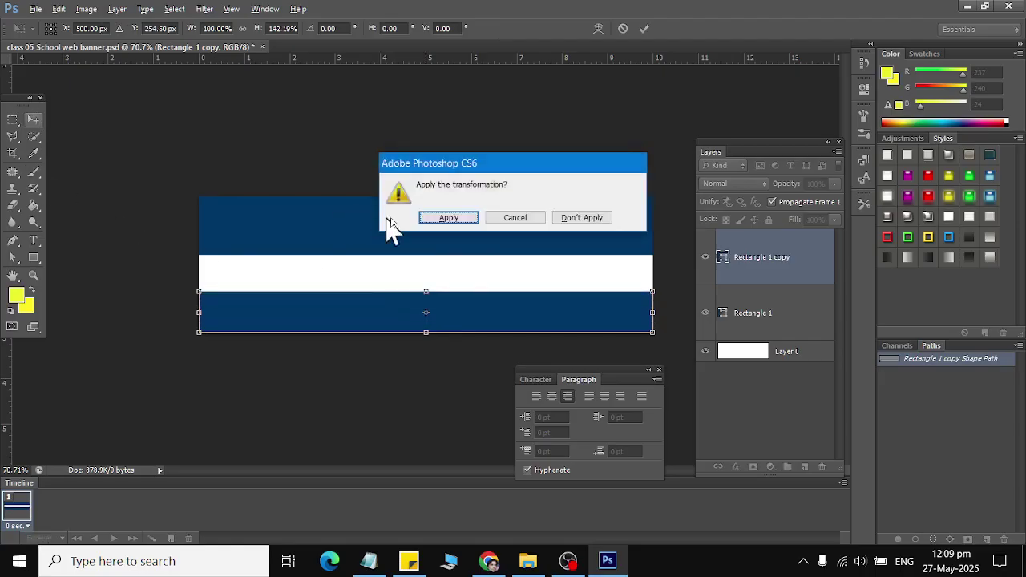
pyautogui.click(442, 222)
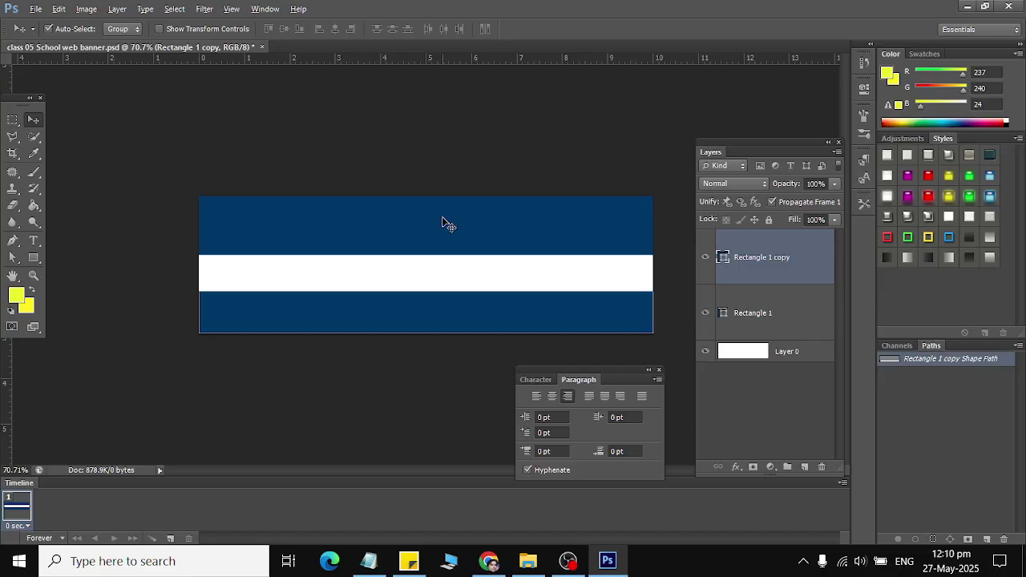
# Step: Draw a circle at the top-right, then undo it after it merges into the bar
pyautogui.click(36, 258)
pyautogui.rightClick(38, 257)
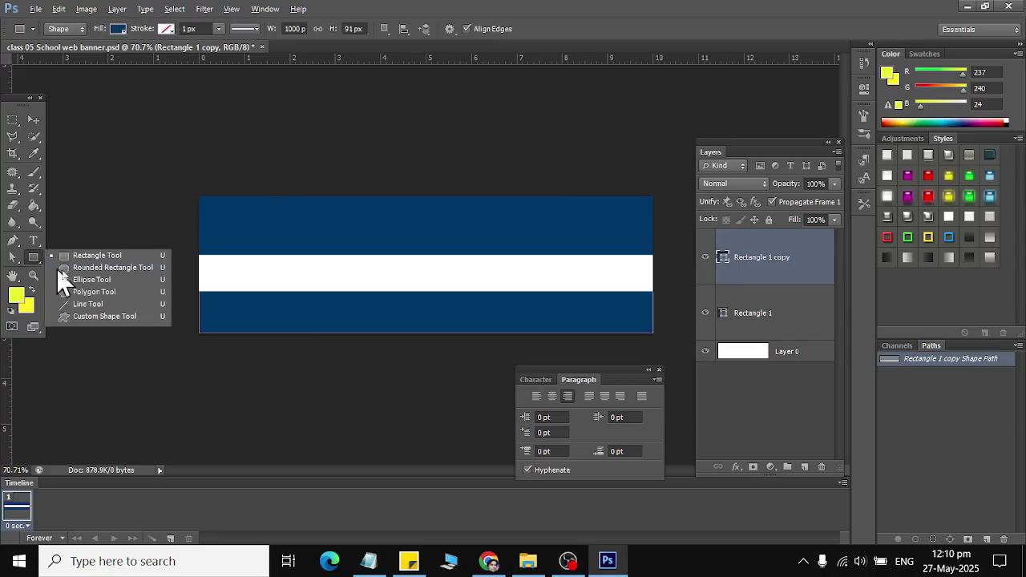
pyautogui.click(88, 280)
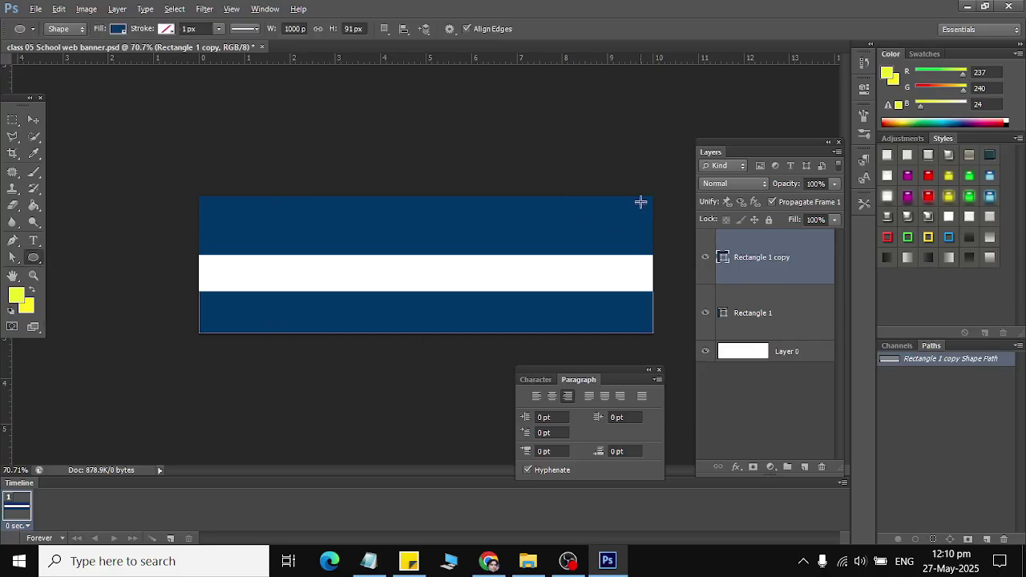
pyautogui.moveTo(651, 197); pyautogui.dragTo(499, 348)
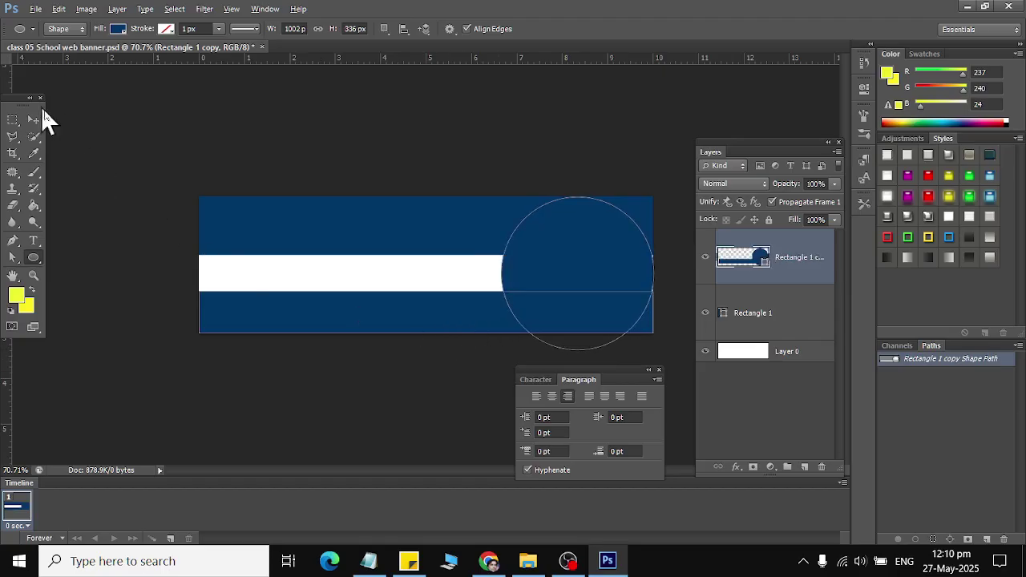
pyautogui.moveTo(631, 282); pyautogui.dragTo(633, 282)
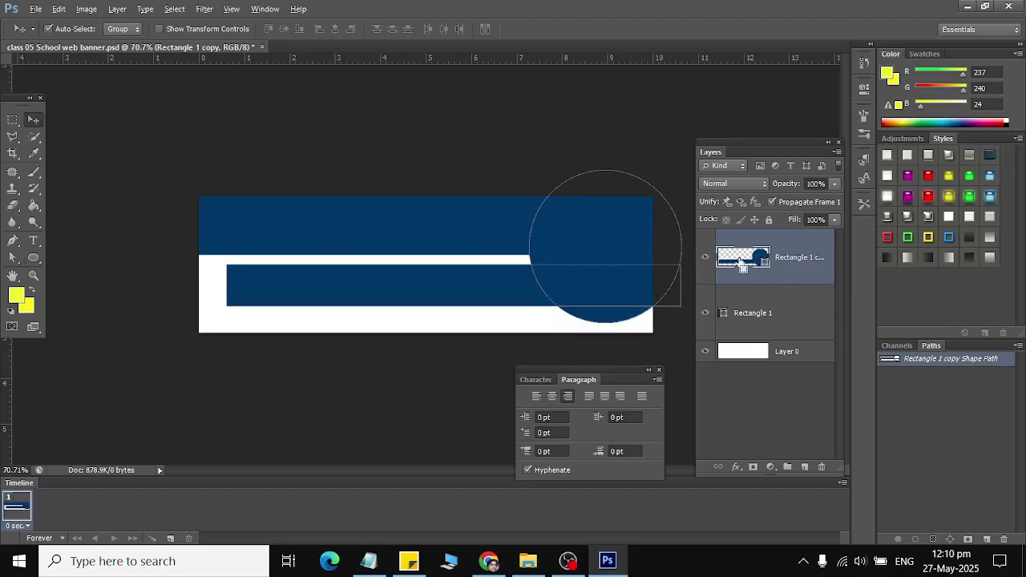
pyautogui.hotkey('ctrl', 'z')
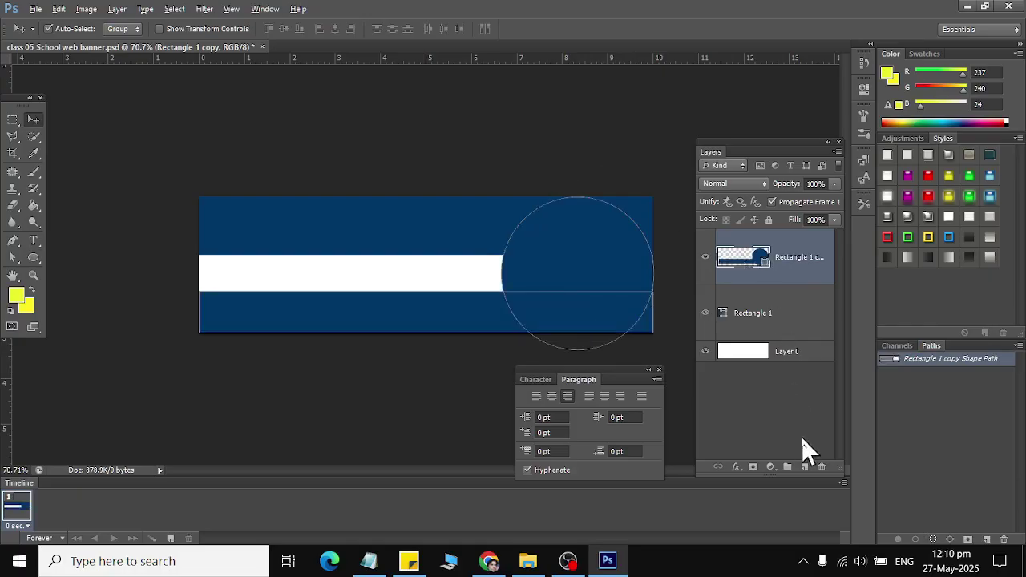
pyautogui.hotkey('ctrl', 'z')
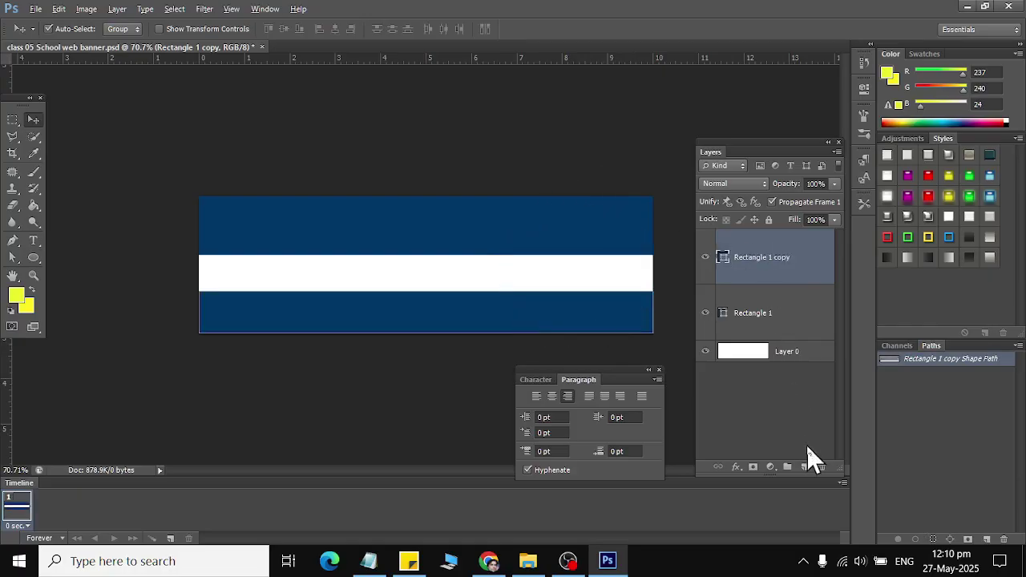
# Step: On a new layer, draw a white 380 × 380 px circle over the banner's right side
pyautogui.click(805, 466)
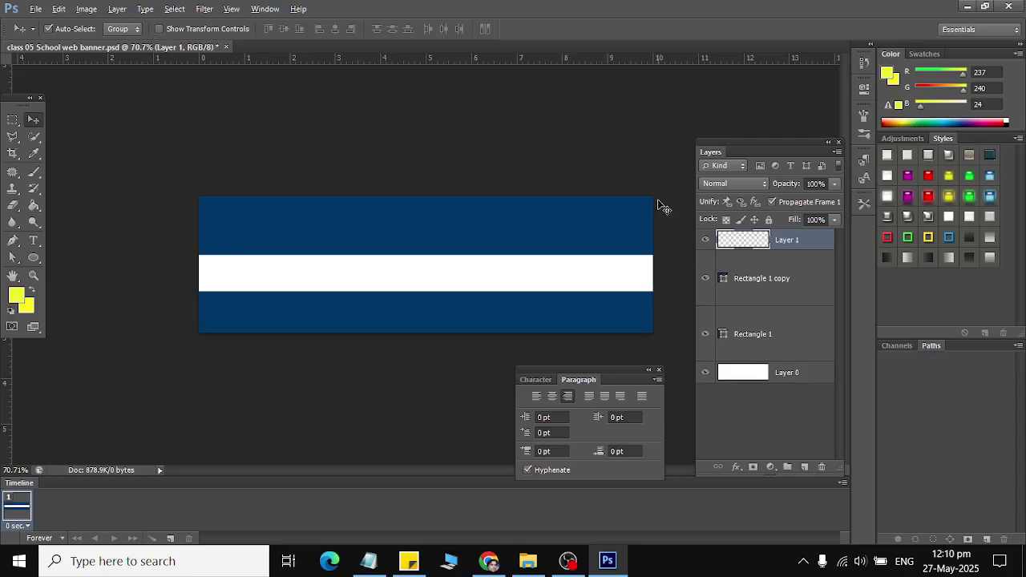
pyautogui.click(34, 257)
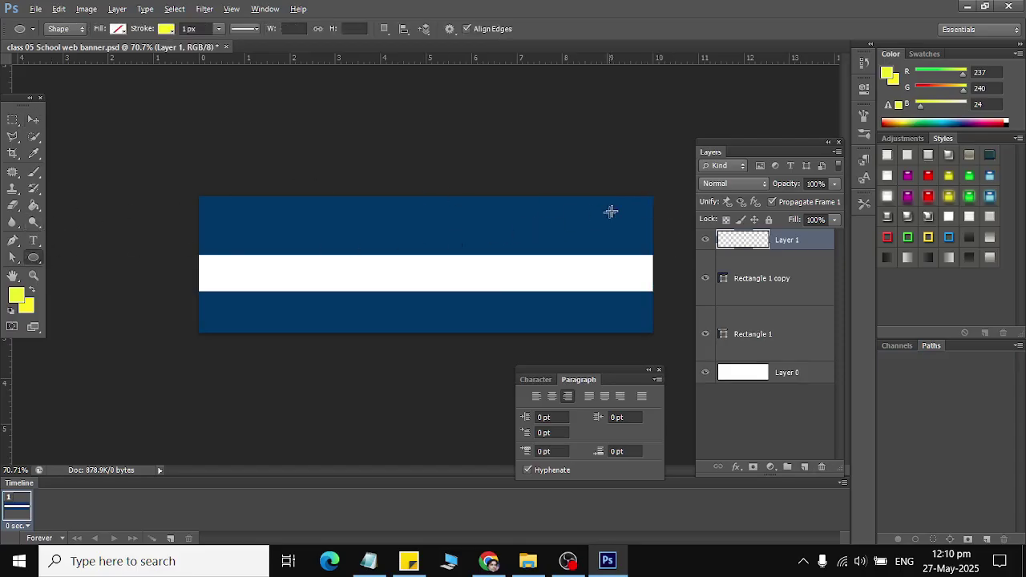
pyautogui.moveTo(652, 197); pyautogui.dragTo(481, 401)
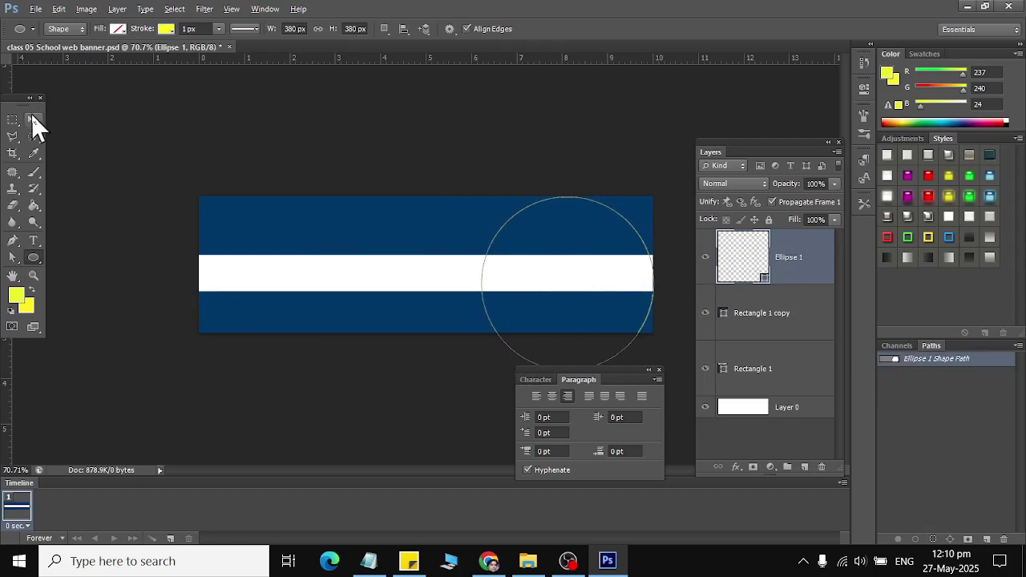
pyautogui.click(119, 30)
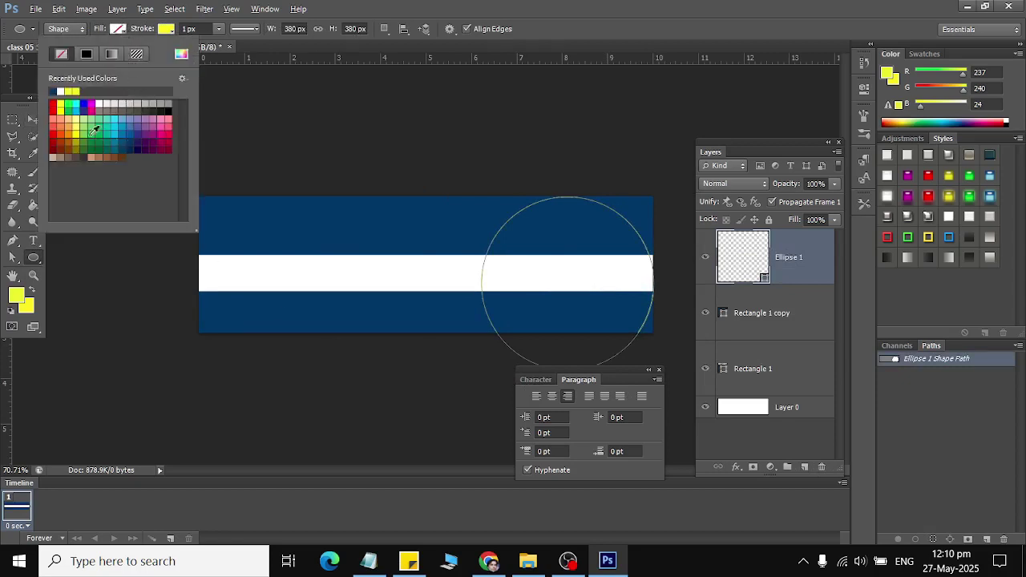
pyautogui.click(99, 104)
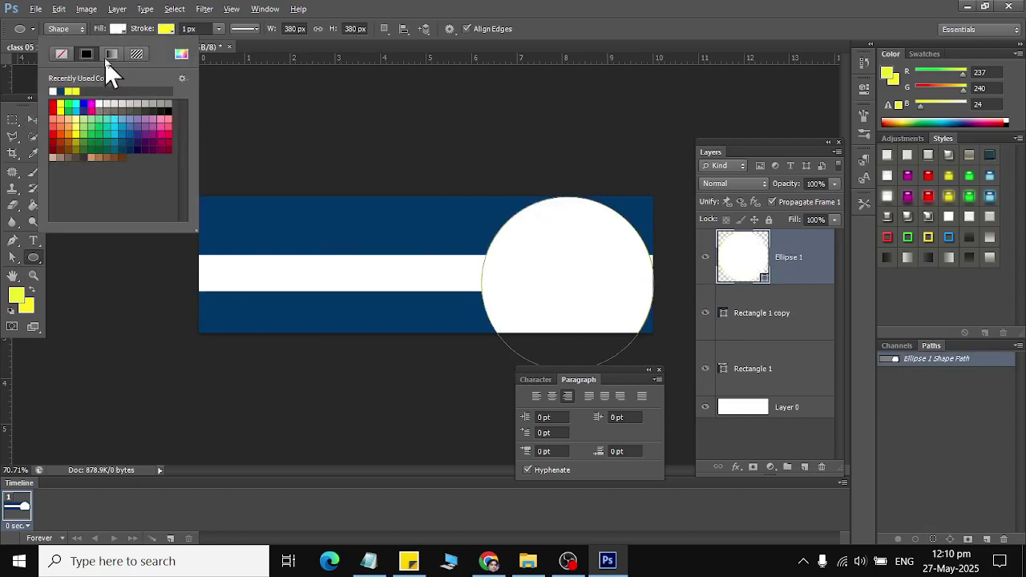
pyautogui.click(166, 29)
pyautogui.click(166, 29)
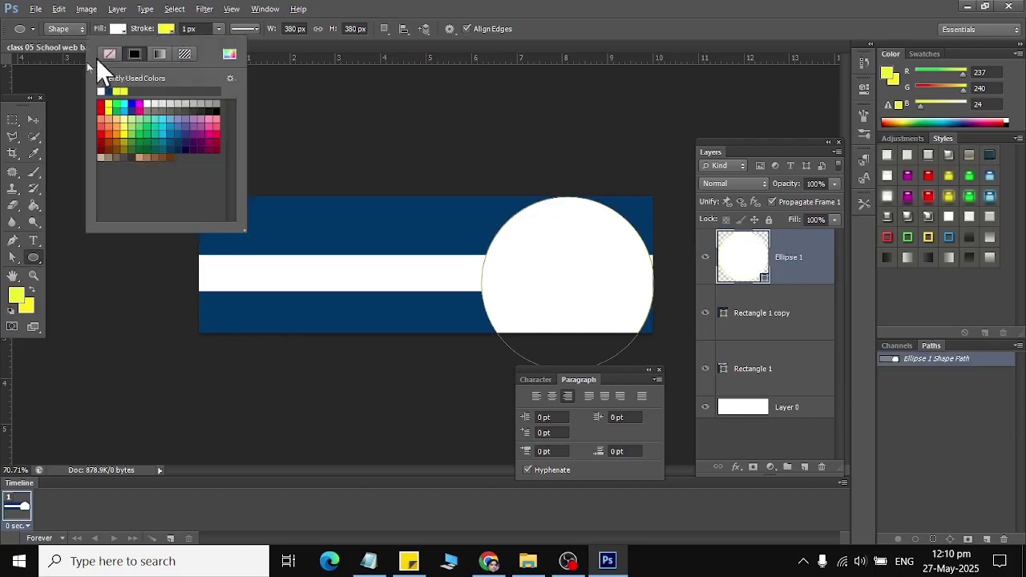
pyautogui.click(33, 117)
pyautogui.moveTo(578, 282)
pyautogui.mouseDown()
pyautogui.moveTo(563, 264)
pyautogui.moveTo(590, 270)
pyautogui.mouseUp()
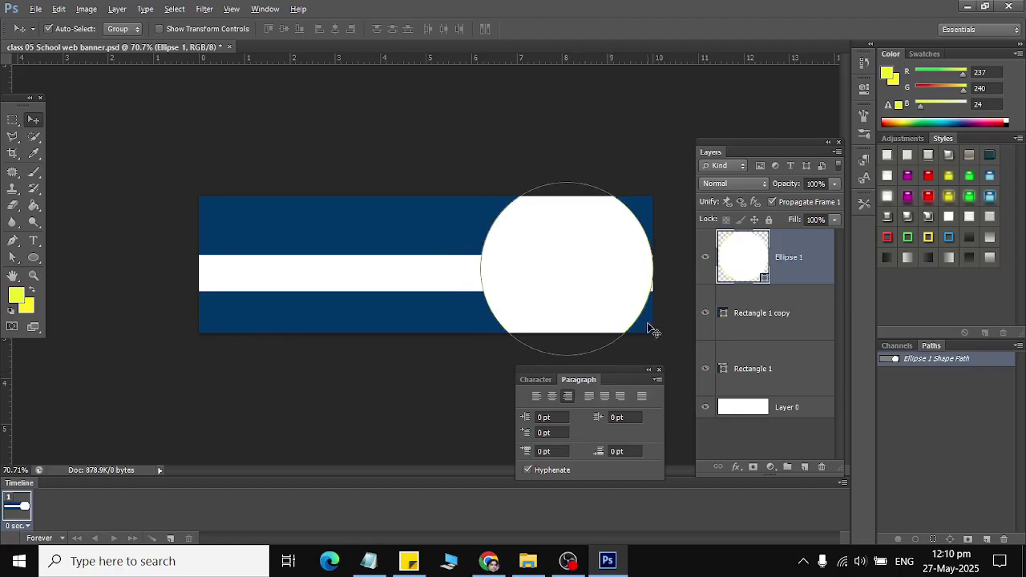
# Step: Scale the white circle to 83.68% and shift it onto the banner's right edge
pyautogui.hotkey('ctrl', 't')
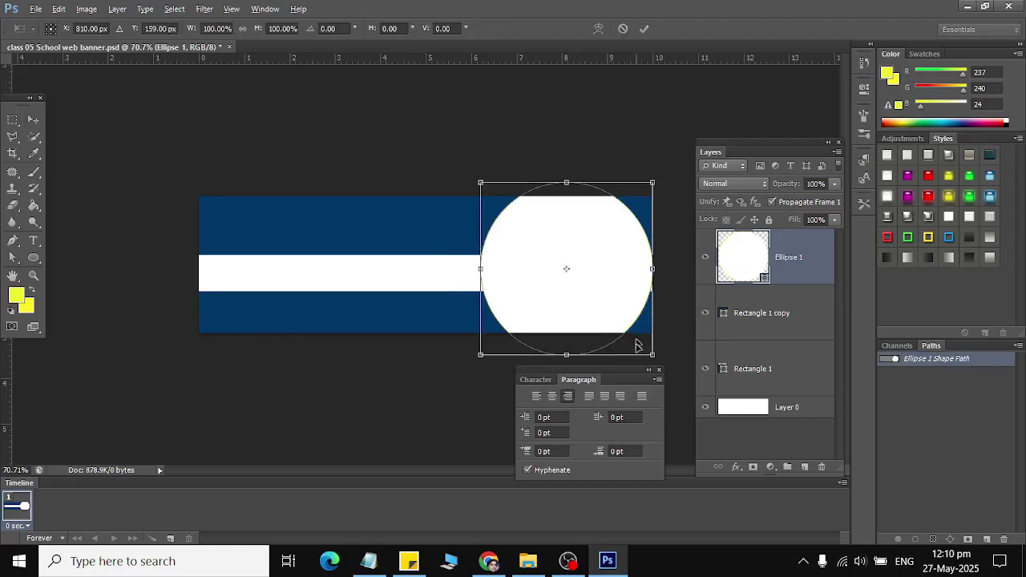
pyautogui.moveTo(648, 351); pyautogui.dragTo(638, 340)
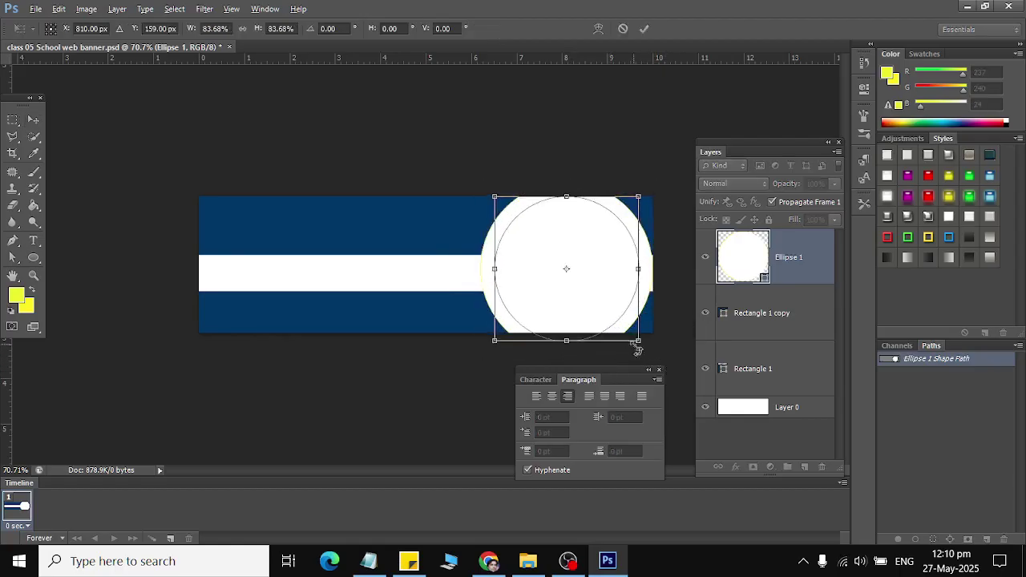
pyautogui.moveTo(587, 275); pyautogui.dragTo(663, 260)
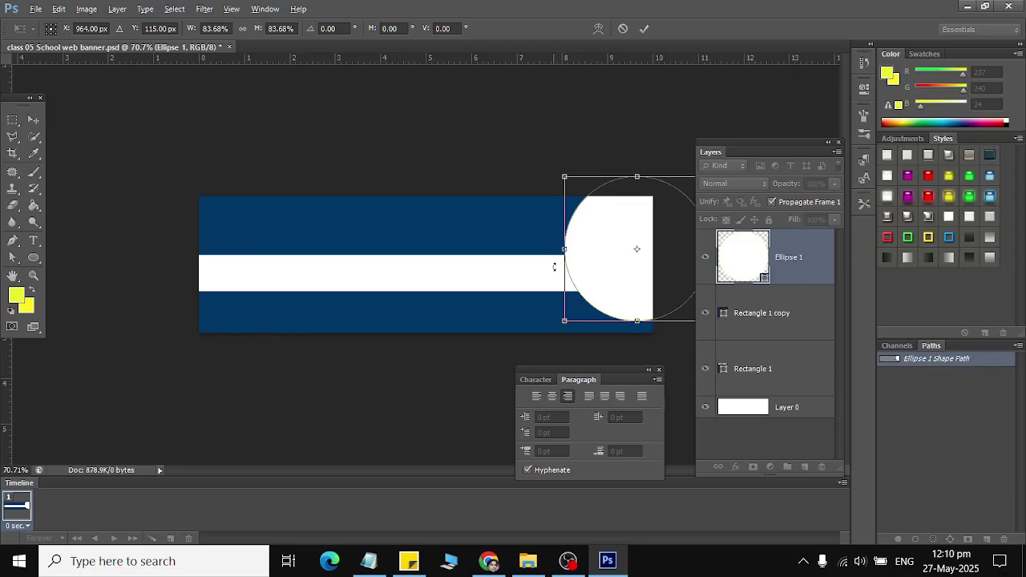
pyautogui.moveTo(601, 275); pyautogui.dragTo(590, 274)
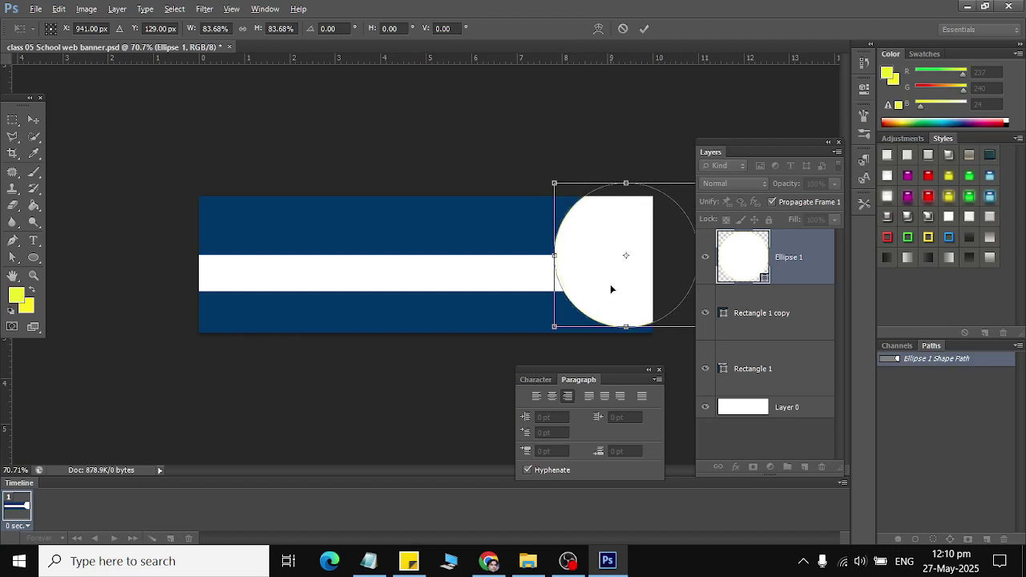
pyautogui.moveTo(620, 304); pyautogui.dragTo(620, 310)
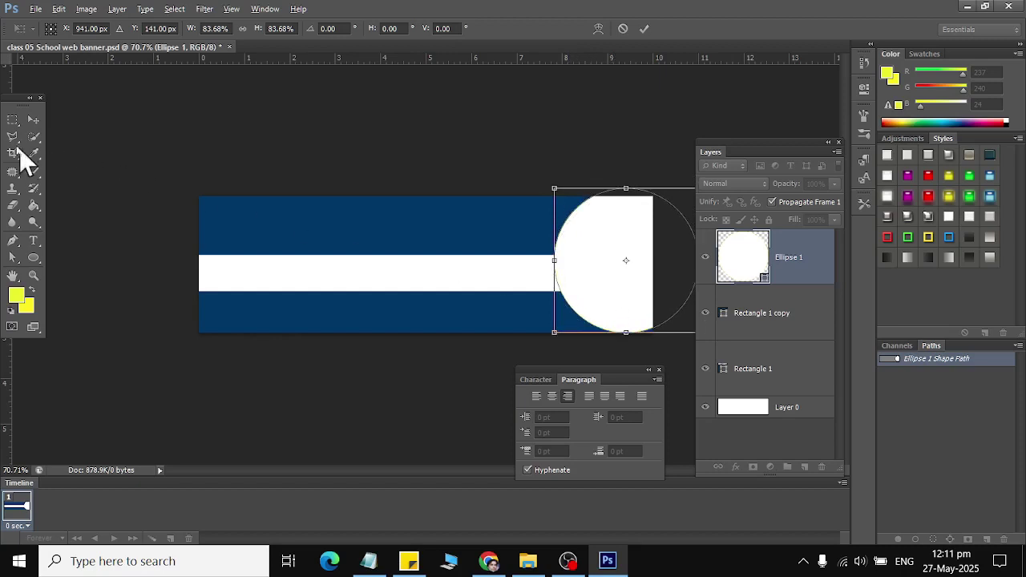
pyautogui.click(34, 119)
pyautogui.click(476, 227)
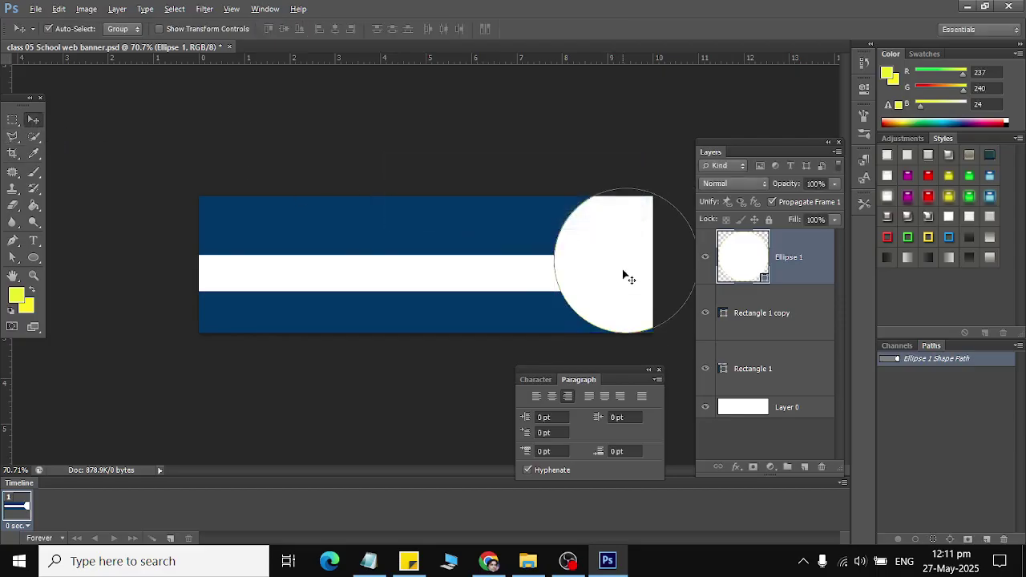
pyautogui.scroll(-3, 625, 275)
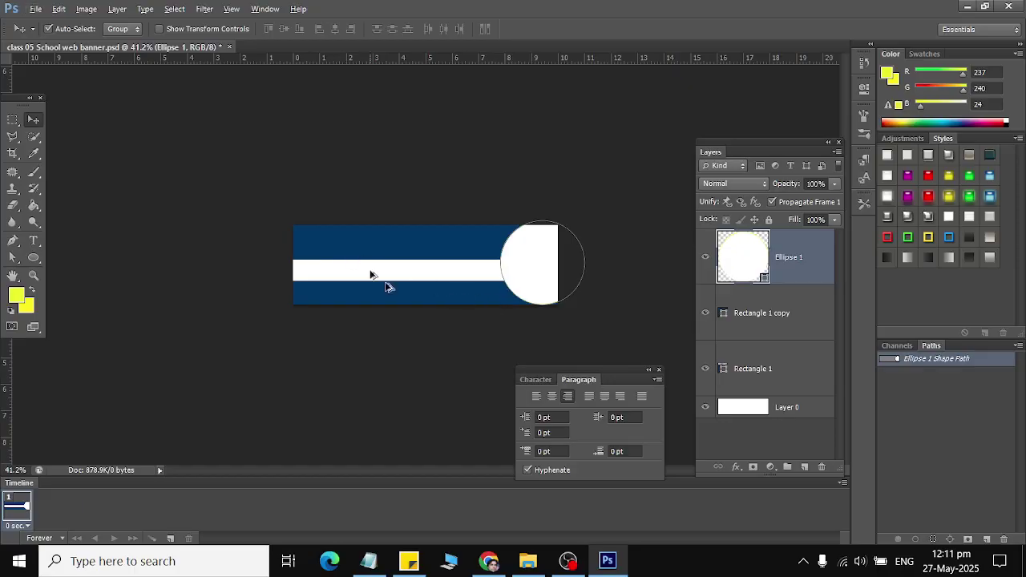
pyautogui.scroll(2, 427, 268)
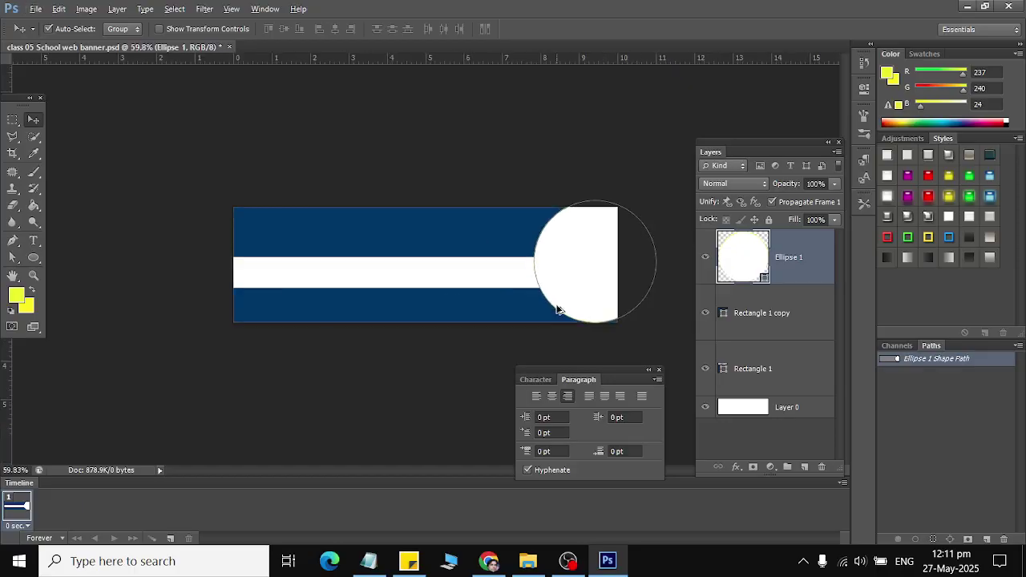
# Step: Distort the circle into an oval tilted about −25° and stretched to 121% × 112%, then apply
pyautogui.click(59, 9)
pyautogui.moveTo(138, 325)
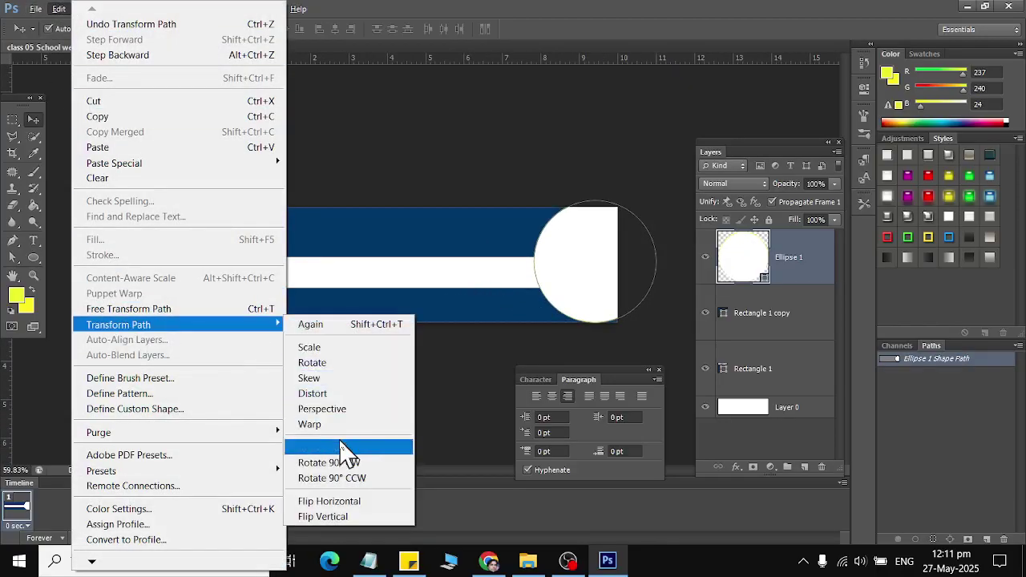
pyautogui.click(333, 393)
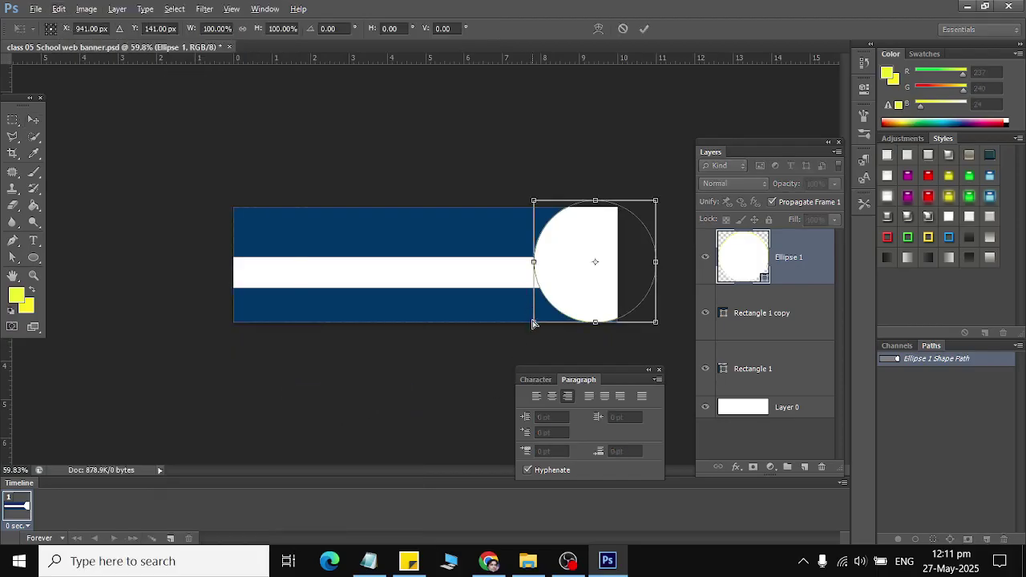
pyautogui.moveTo(533, 324); pyautogui.dragTo(525, 331)
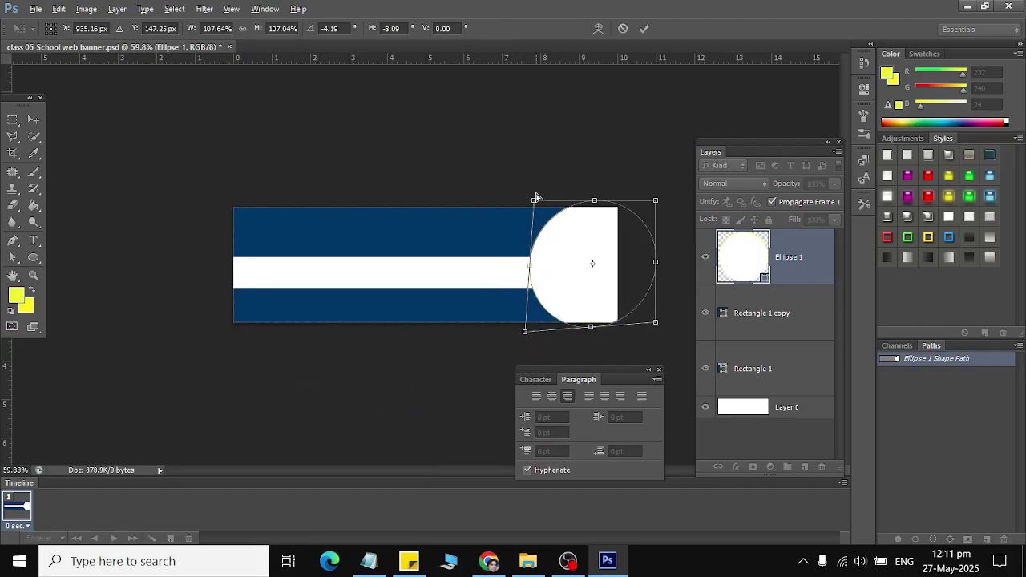
pyautogui.moveTo(534, 202); pyautogui.dragTo(531, 210)
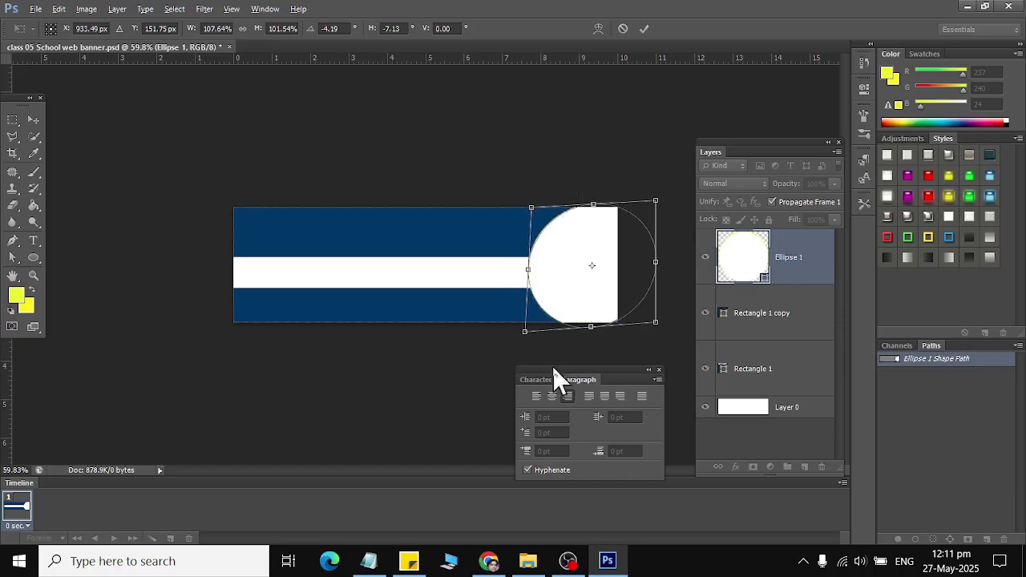
pyautogui.moveTo(529, 270); pyautogui.dragTo(534, 287)
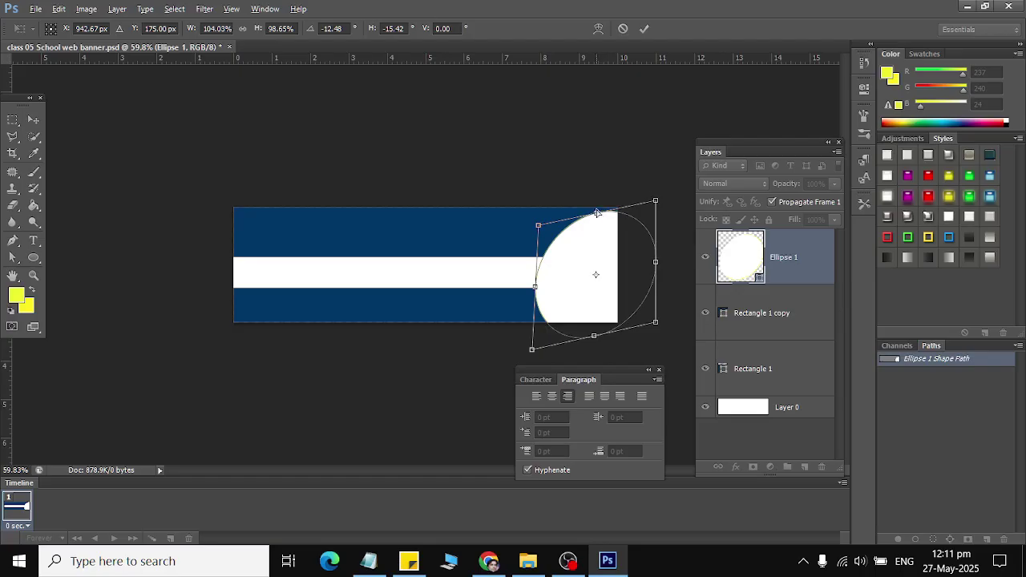
pyautogui.moveTo(597, 212); pyautogui.dragTo(597, 195)
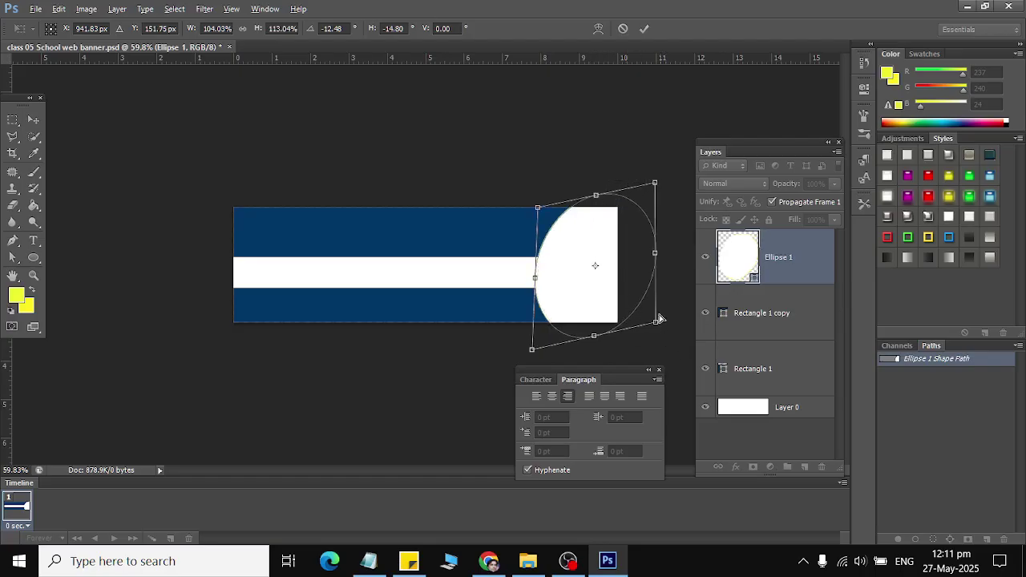
pyautogui.moveTo(659, 323); pyautogui.dragTo(669, 287)
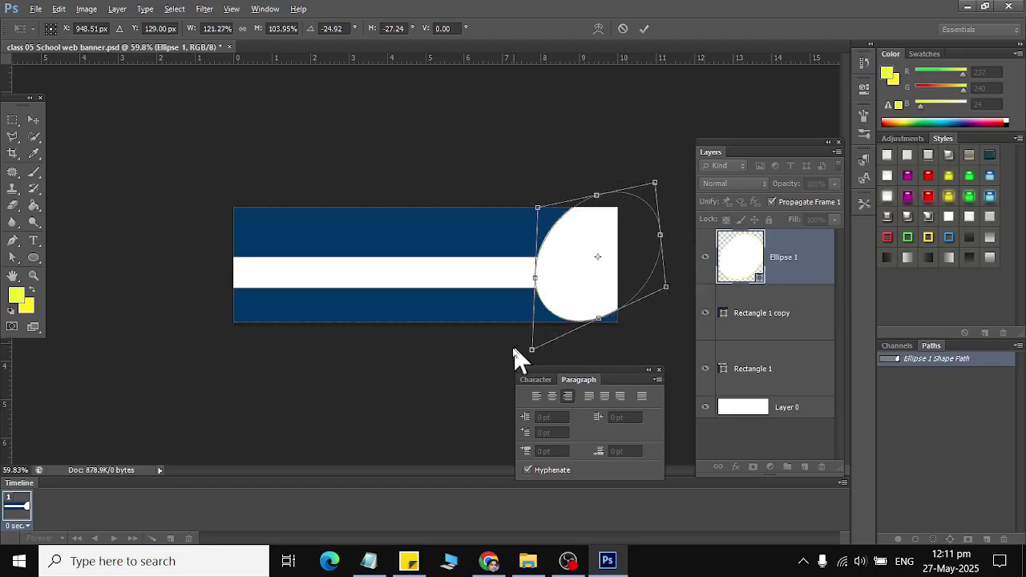
pyautogui.moveTo(538, 207); pyautogui.dragTo(527, 202)
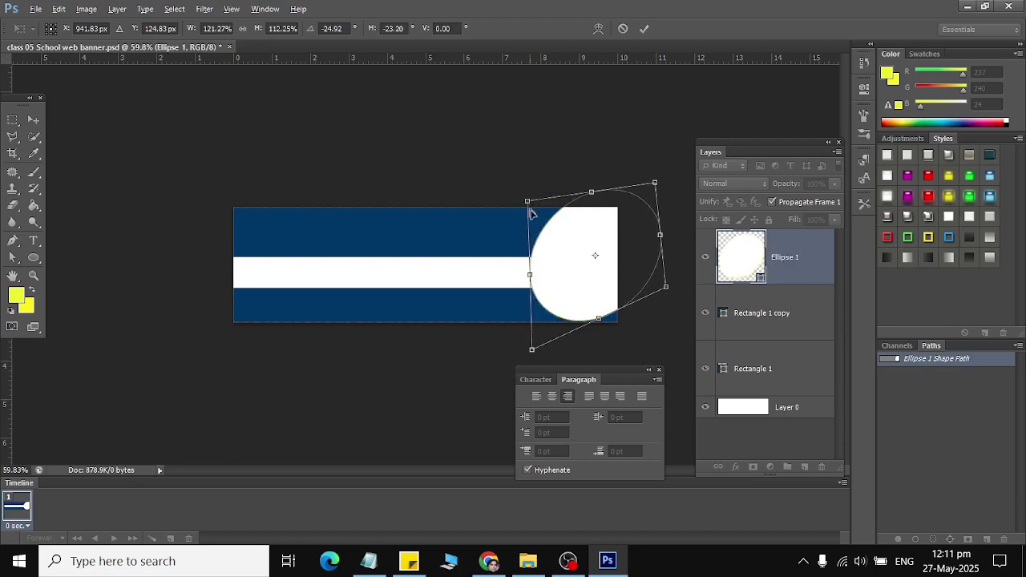
pyautogui.click(32, 119)
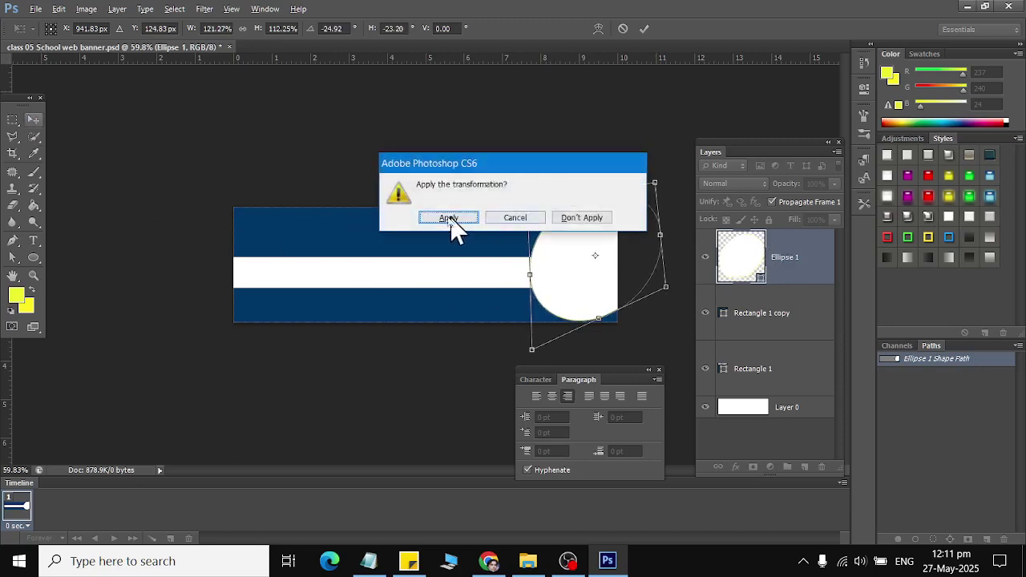
pyautogui.click(452, 218)
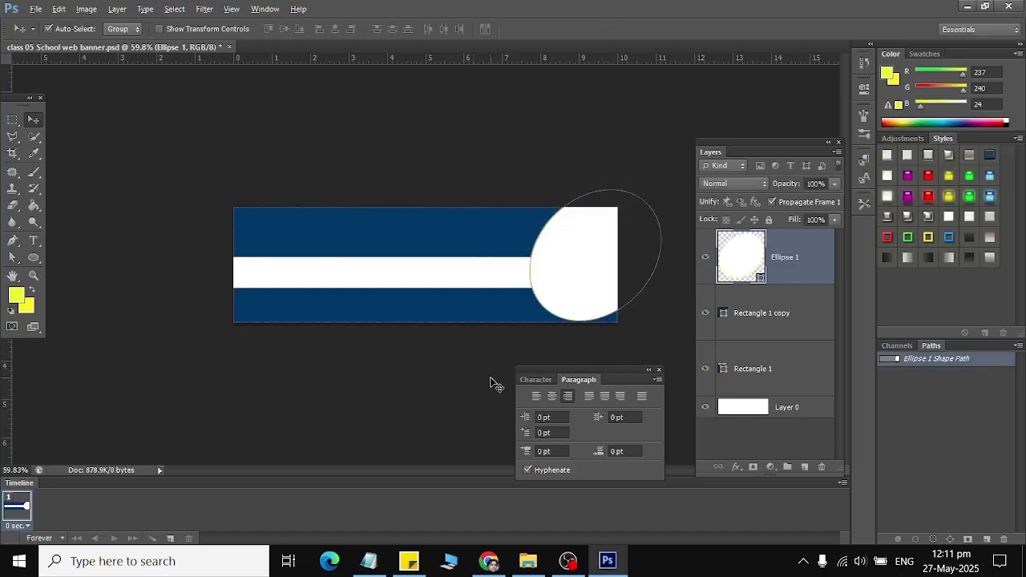
# Step: Duplicate the white oval, fill the copy red and nudge it inside the original
pyautogui.hotkey('ctrl', 'j')
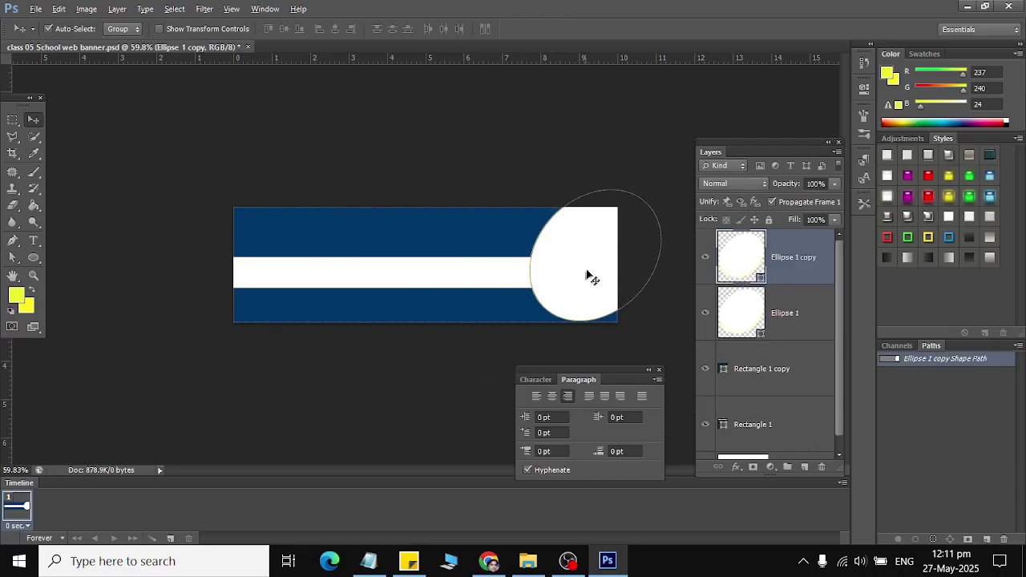
pyautogui.click(590, 277)
pyautogui.doubleClick(754, 255)
pyautogui.click(821, 166)
pyautogui.click(987, 126)
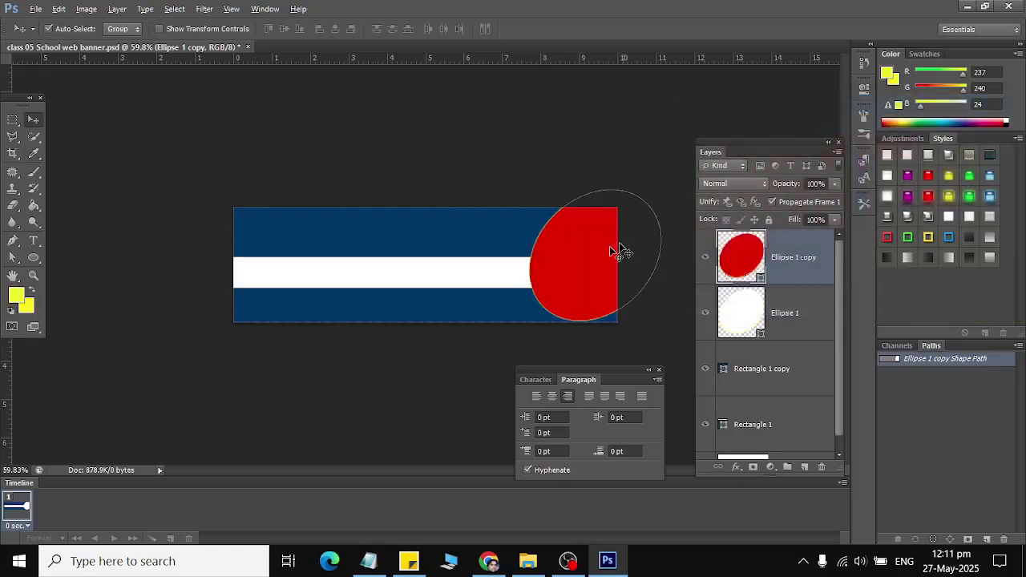
pyautogui.moveTo(595, 265); pyautogui.dragTo(639, 267)
pyautogui.press('Left')
pyautogui.press('Left')
pyautogui.press('Left')
pyautogui.press('Left')
pyautogui.press('Left')
pyautogui.press('Left')
pyautogui.press('Left')
pyautogui.press('Left')
pyautogui.press('Left')
pyautogui.press('Left')
pyautogui.press('Left')
pyautogui.press('Left')
pyautogui.press('Left')
pyautogui.press('Left')
pyautogui.press('Left')
pyautogui.press('Left')
pyautogui.press('Left')
pyautogui.press('Left')
pyautogui.press('Left')
pyautogui.press('Left')
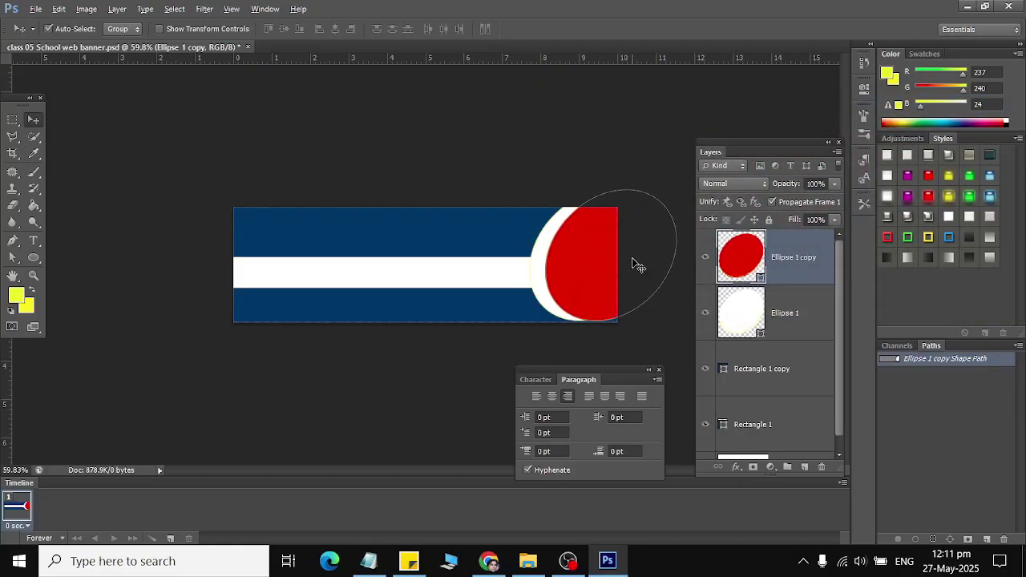
pyautogui.press('Left')
pyautogui.press('Left')
pyautogui.press('Left')
pyautogui.press('Left')
pyautogui.press('Left')
pyautogui.press('Left')
pyautogui.press('Left')
pyautogui.press('Left')
pyautogui.press('Left')
pyautogui.press('Left')
pyautogui.press('Left')
pyautogui.press('Left')
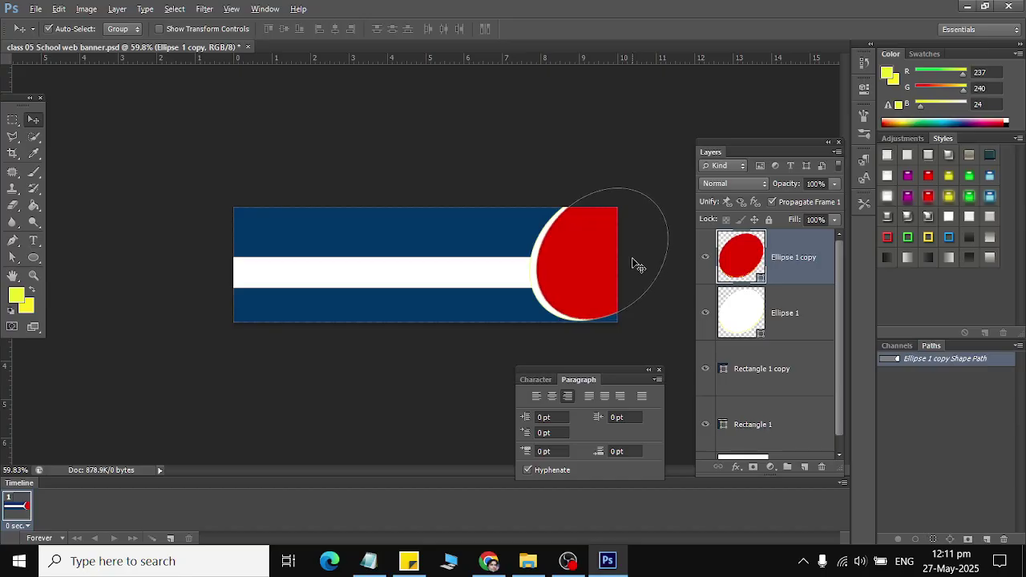
pyautogui.press('Down')
pyautogui.press('Down')
pyautogui.press('Down')
pyautogui.press('Down')
pyautogui.press('Down')
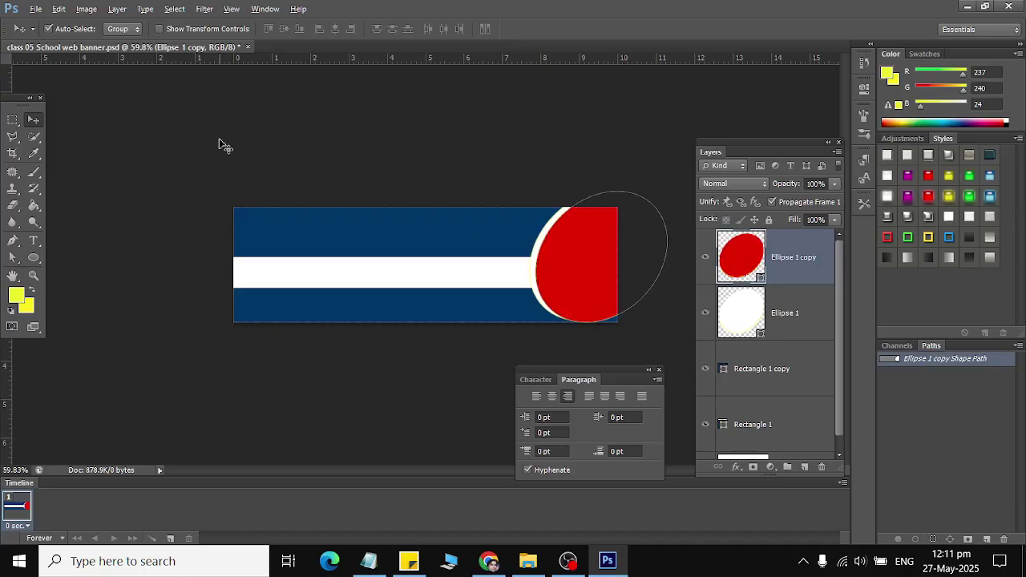
# Step: Deselect the oval layer and bring up File > Place at the Libraries location
pyautogui.click(779, 426)
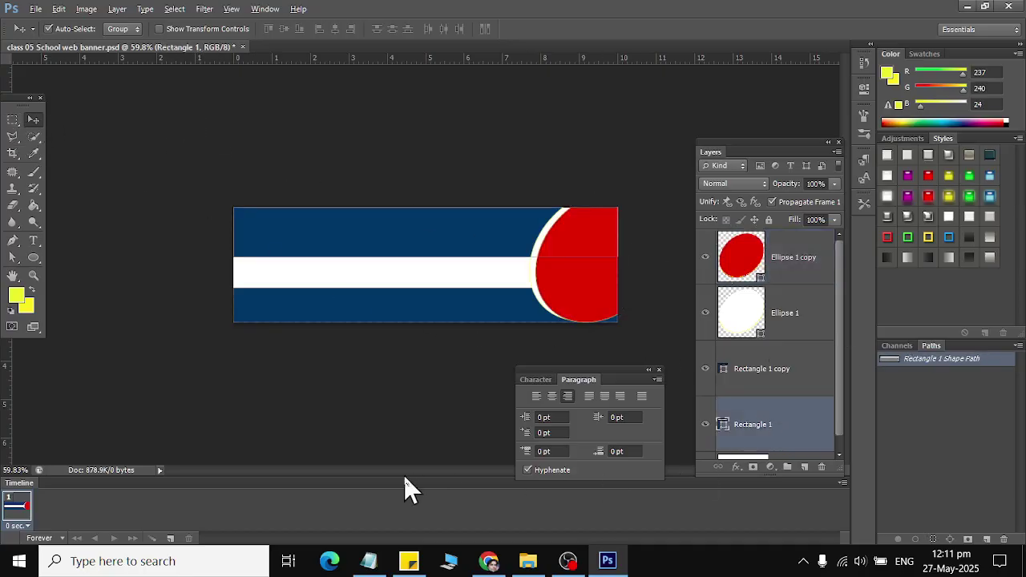
pyautogui.click(798, 257)
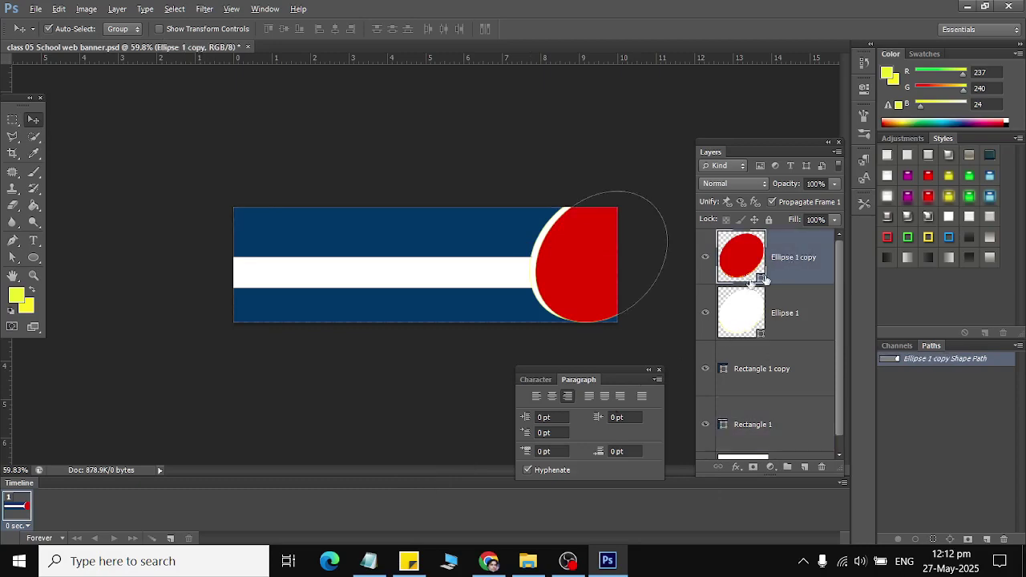
pyautogui.click(284, 157)
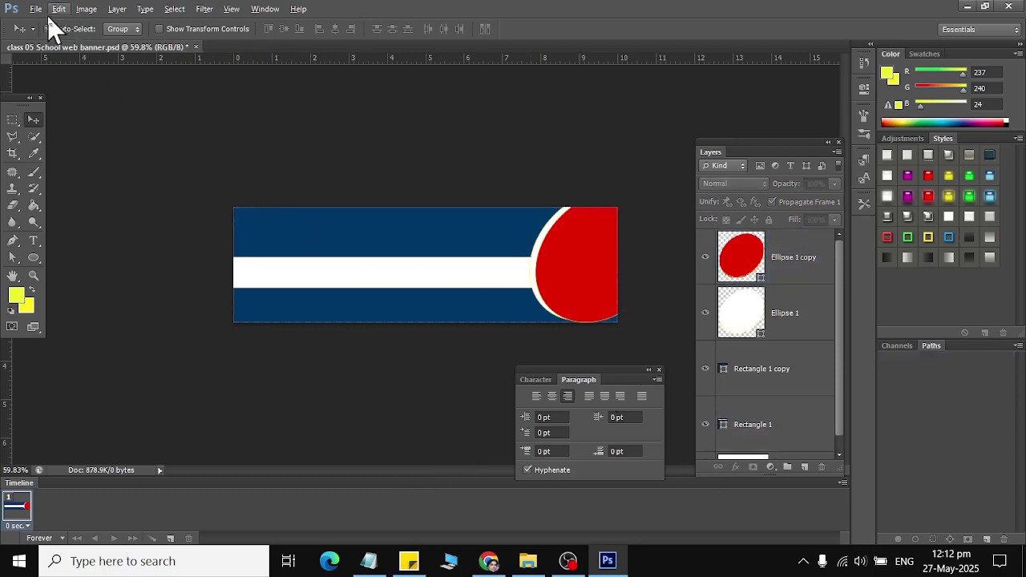
pyautogui.click(36, 9)
pyautogui.click(55, 271)
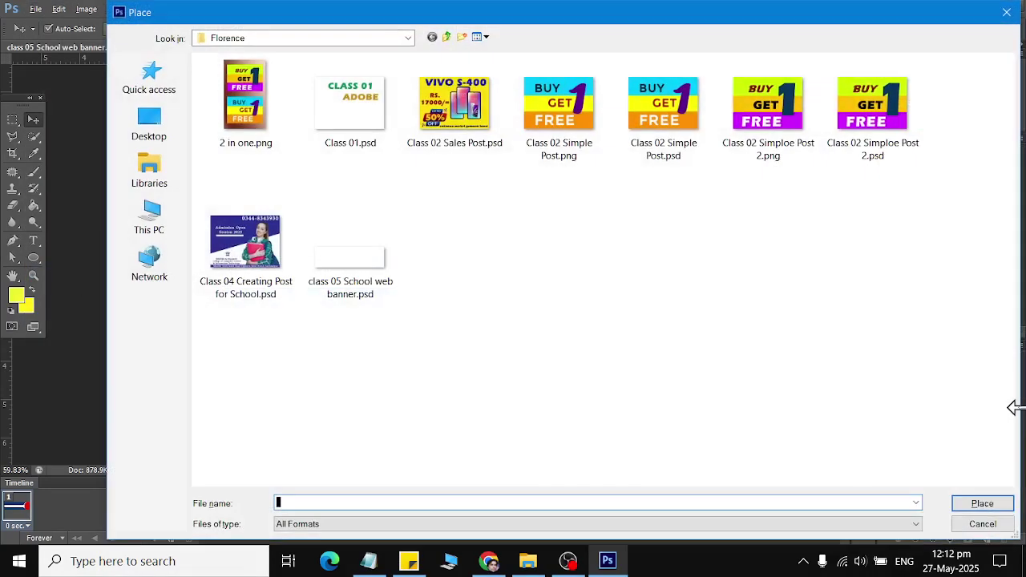
pyautogui.click(150, 170)
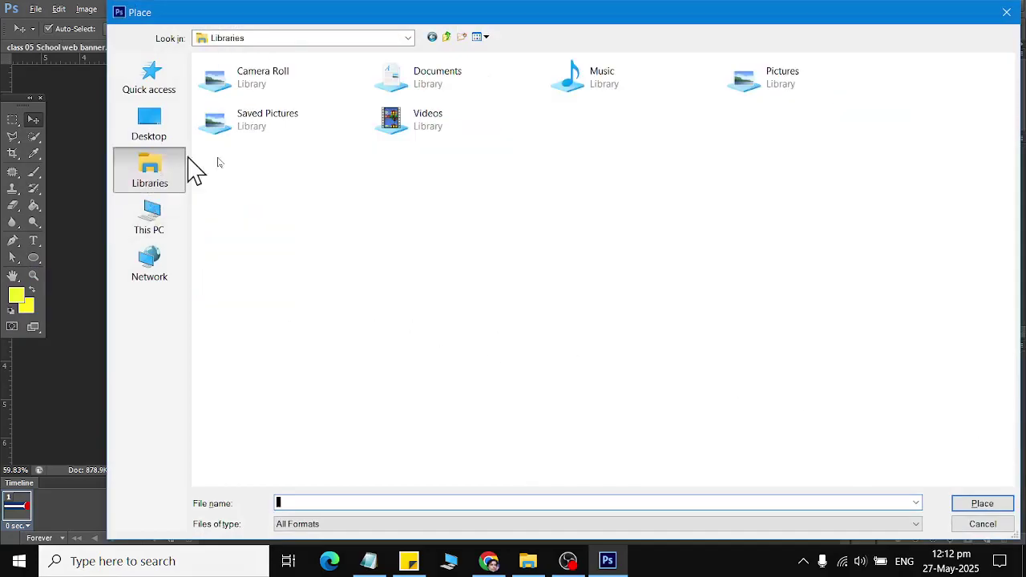
# Step: Switch to Chrome and load google.com in a new tab
pyautogui.moveTo(498, 569)
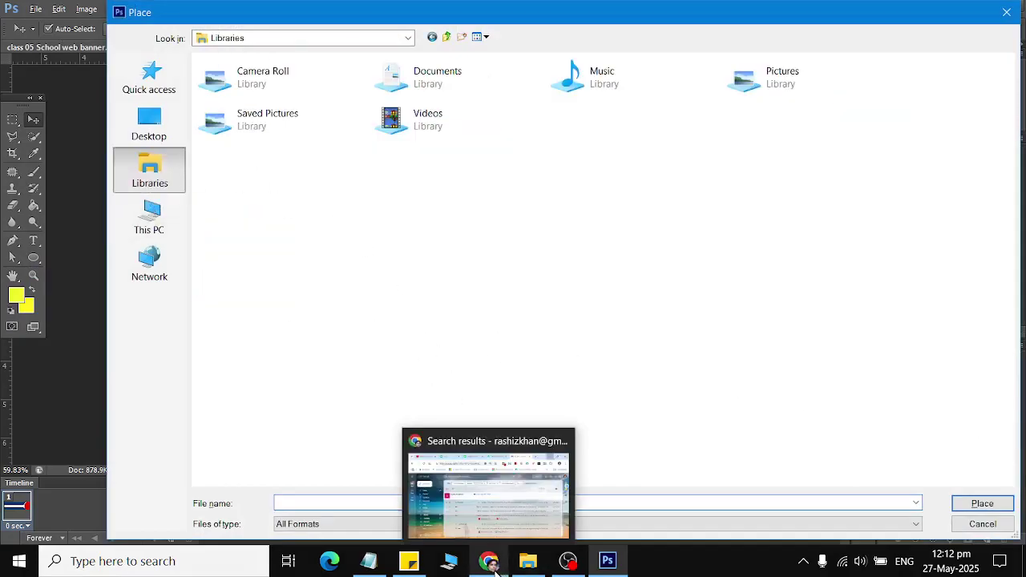
pyautogui.click(495, 508)
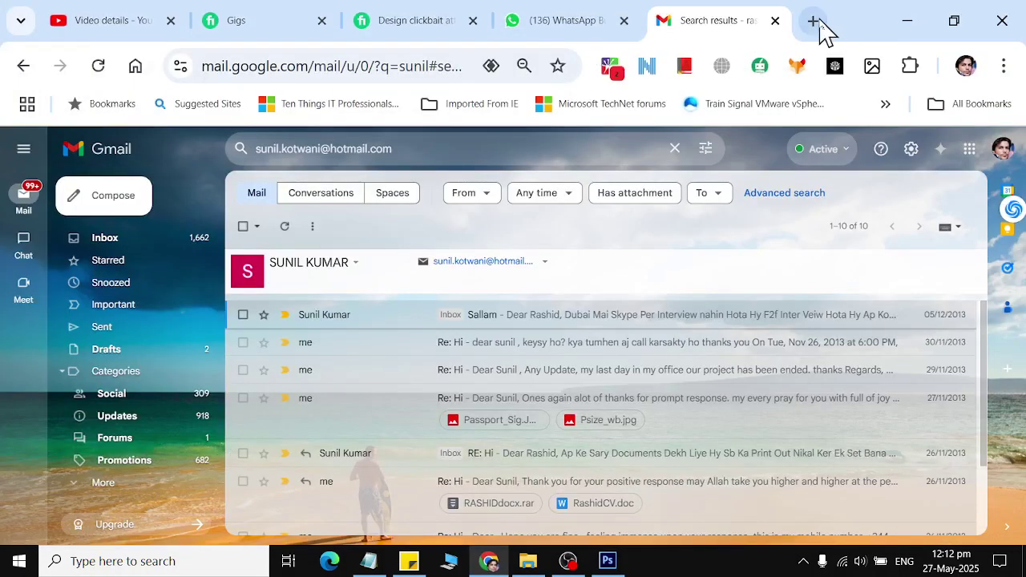
pyautogui.click(813, 21)
pyautogui.write('google.com')
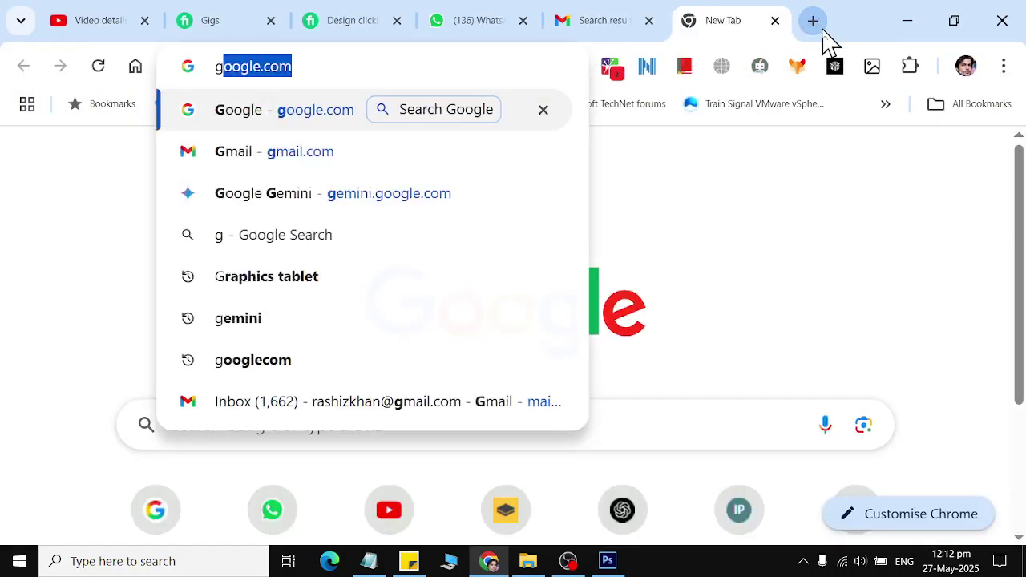
pyautogui.press('Return')
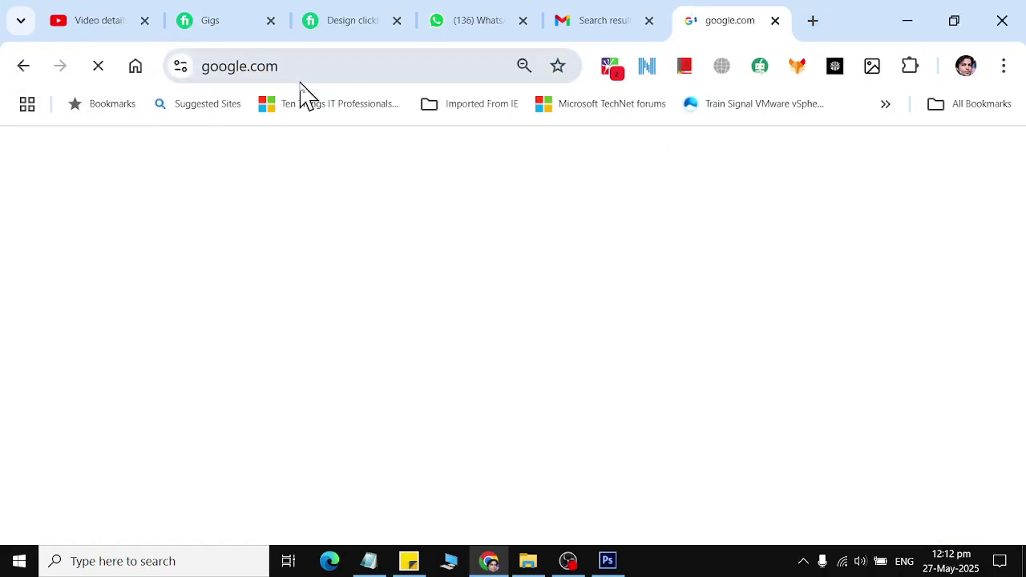
# Step: Search Google for 'students working on laptop'
pyautogui.click(395, 266)
pyautogui.write('ch')
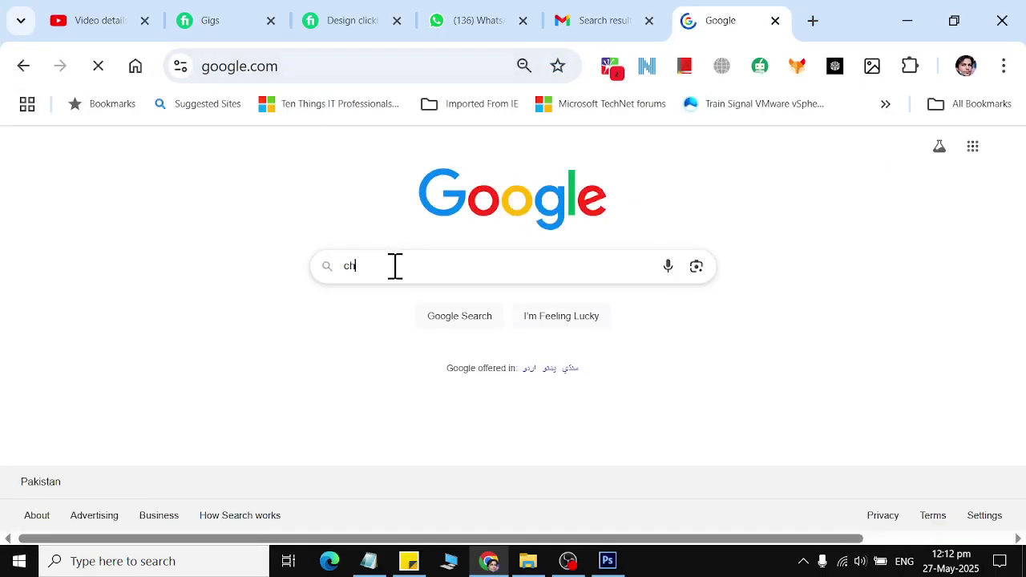
pyautogui.write('idlr')
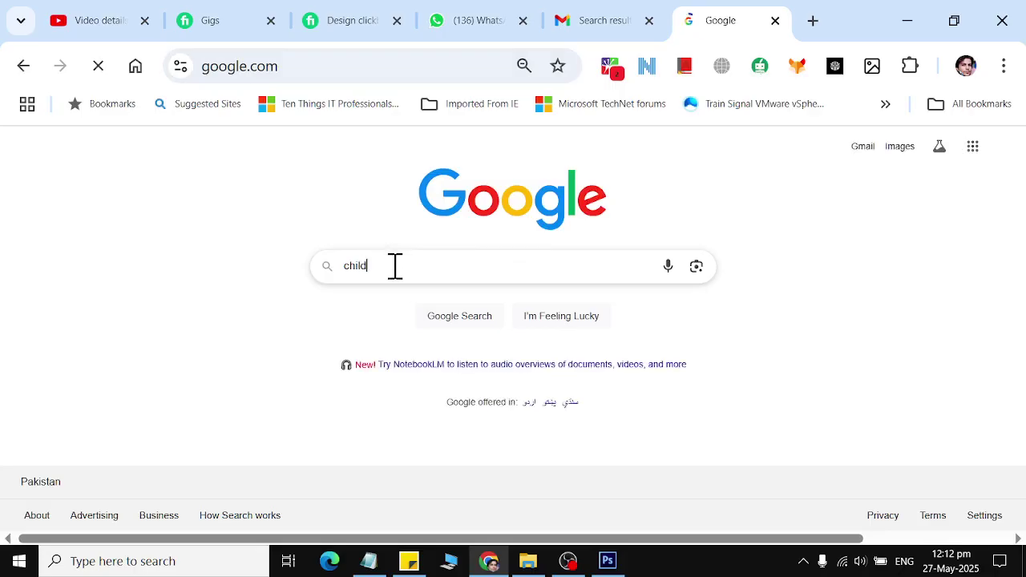
pyautogui.write(' s')
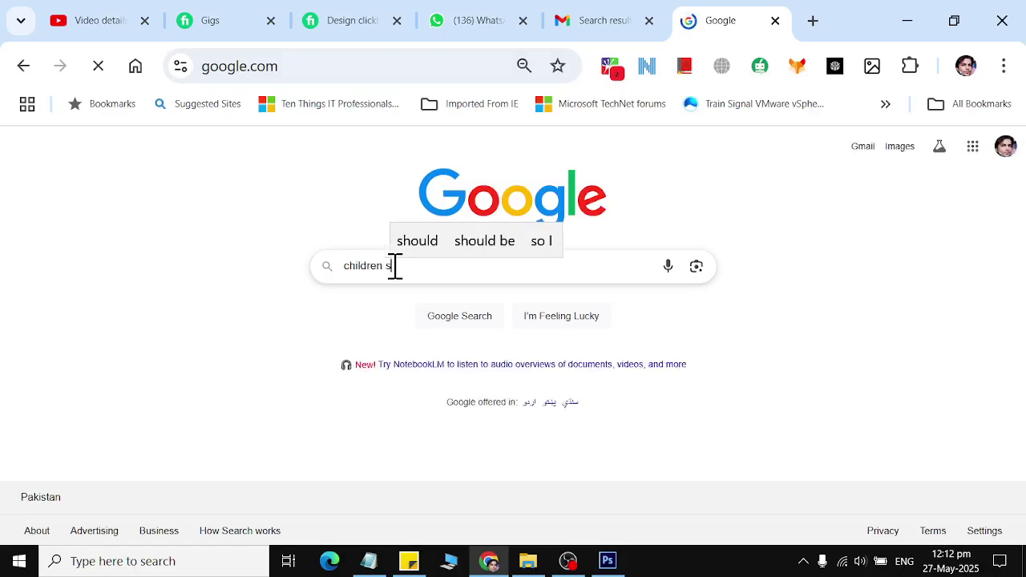
pyautogui.press('BackSpace')
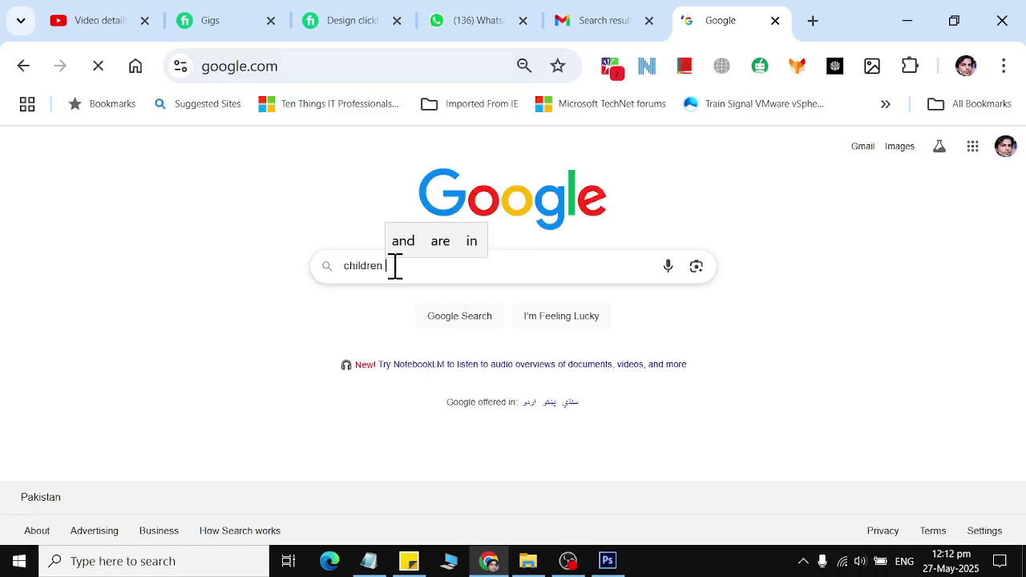
pyautogui.write('worki')
pyautogui.hotkey('ctrl', 'a')
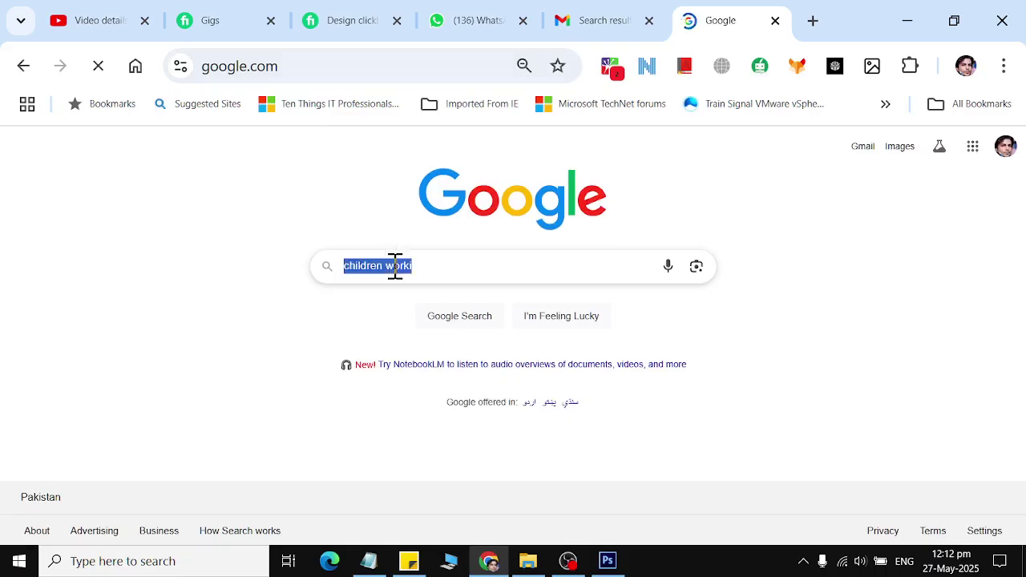
pyautogui.write('students')
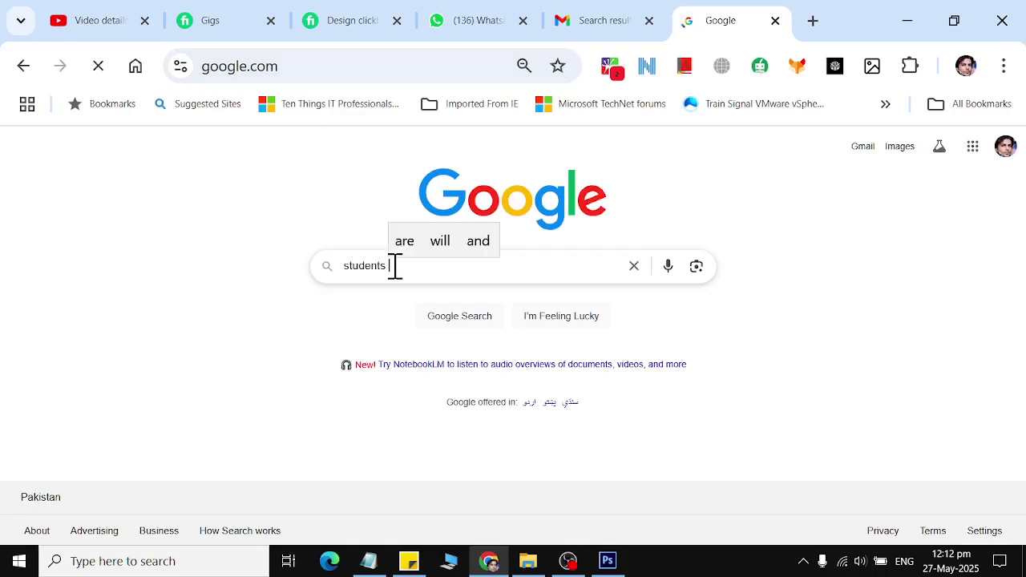
pyautogui.press('Return')
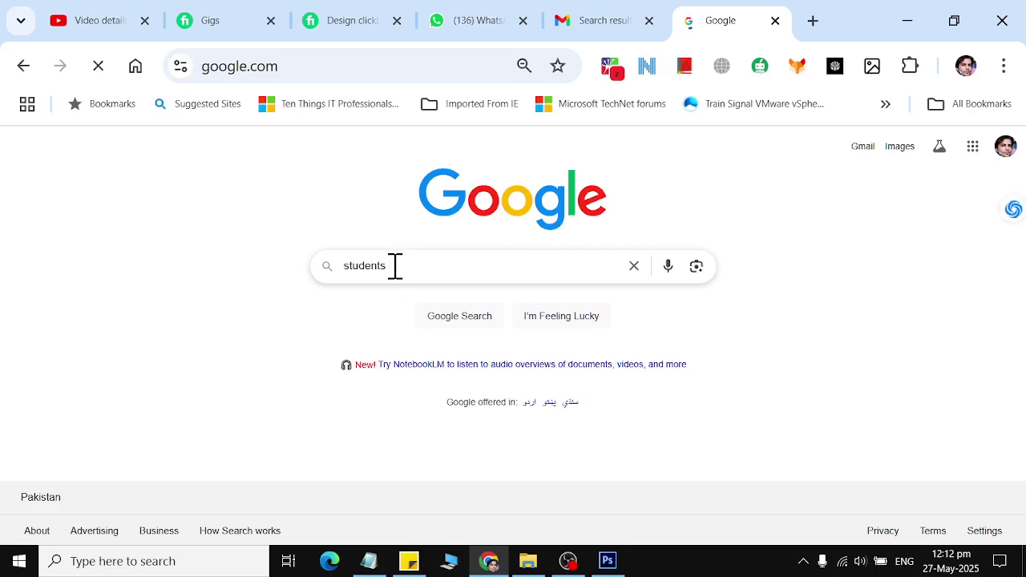
pyautogui.write('wo')
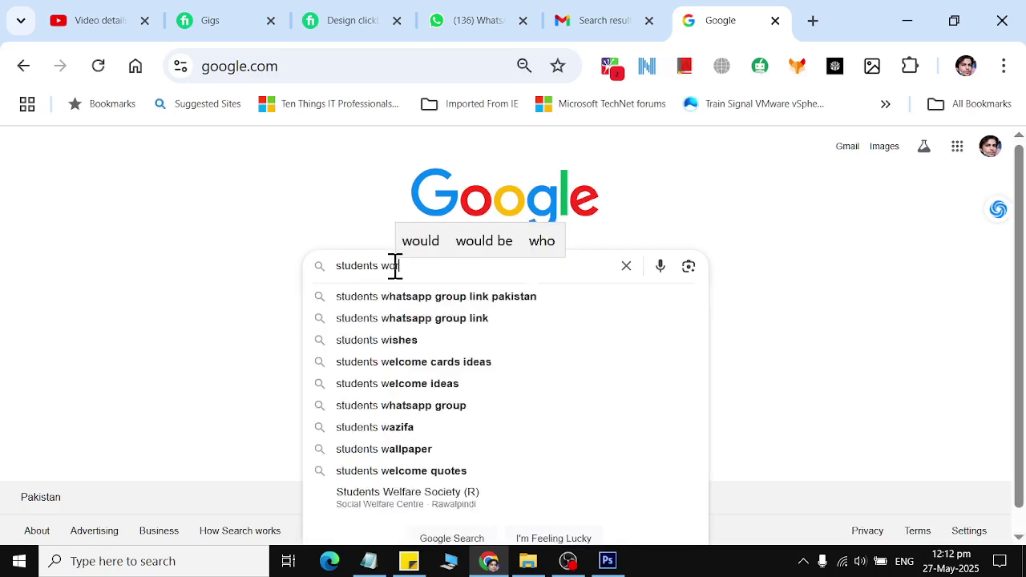
pyautogui.write('rking on laptop')
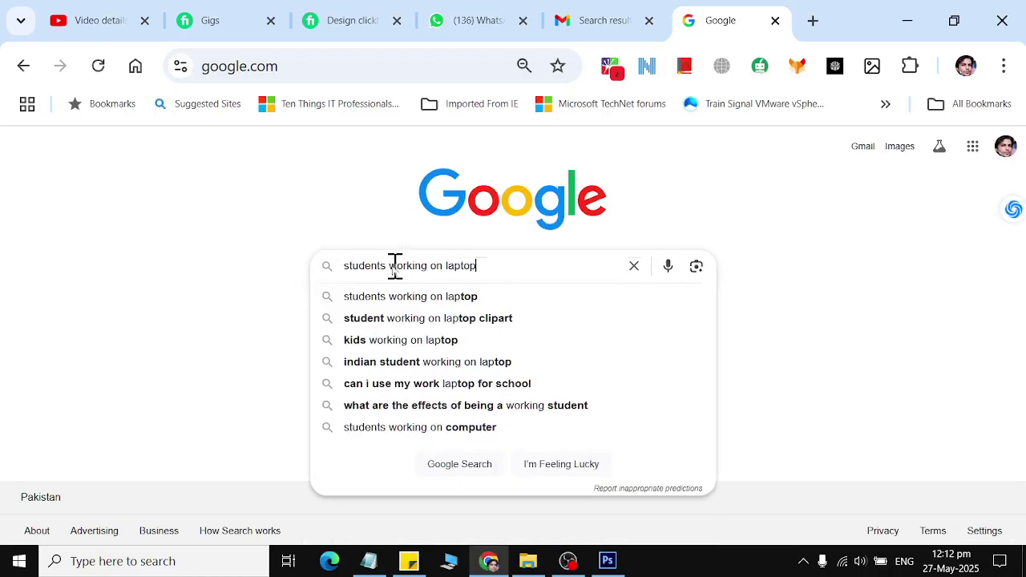
pyautogui.press('Return')
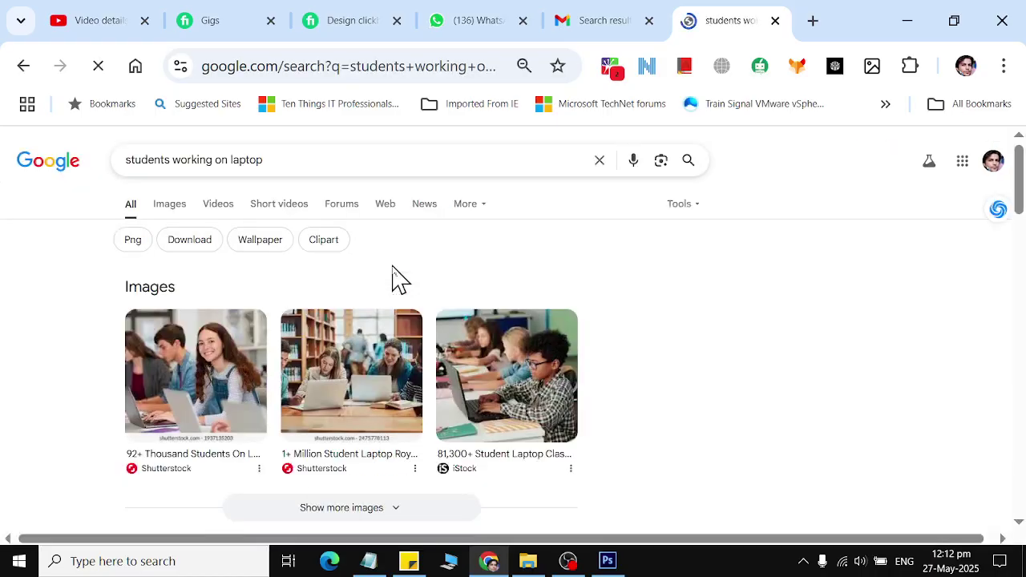
# Step: In Images results, copy the Colourbox photo of two schoolgirls at a laptop to the clipboard
pyautogui.click(168, 204)
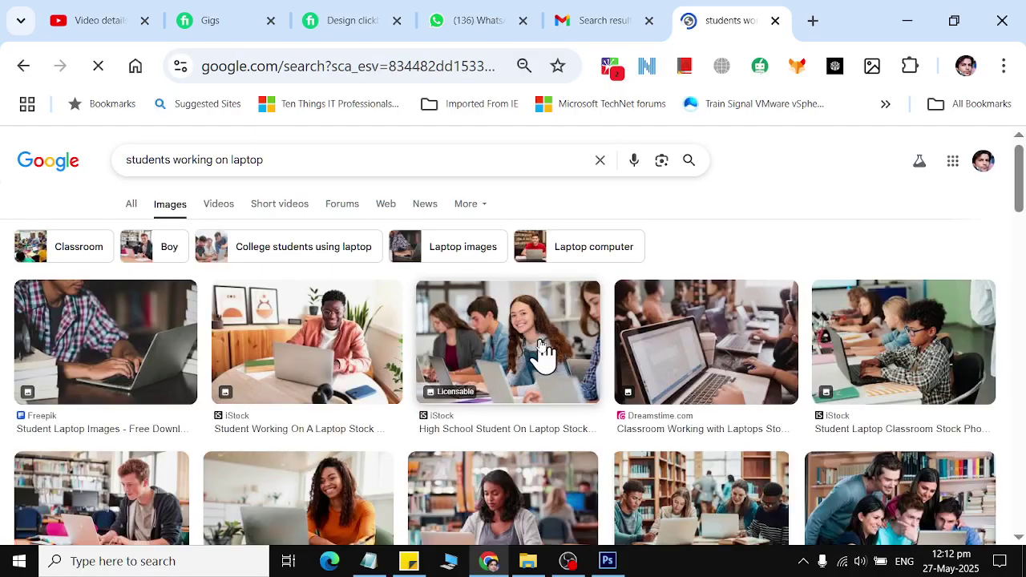
pyautogui.scroll(-2, 541, 349)
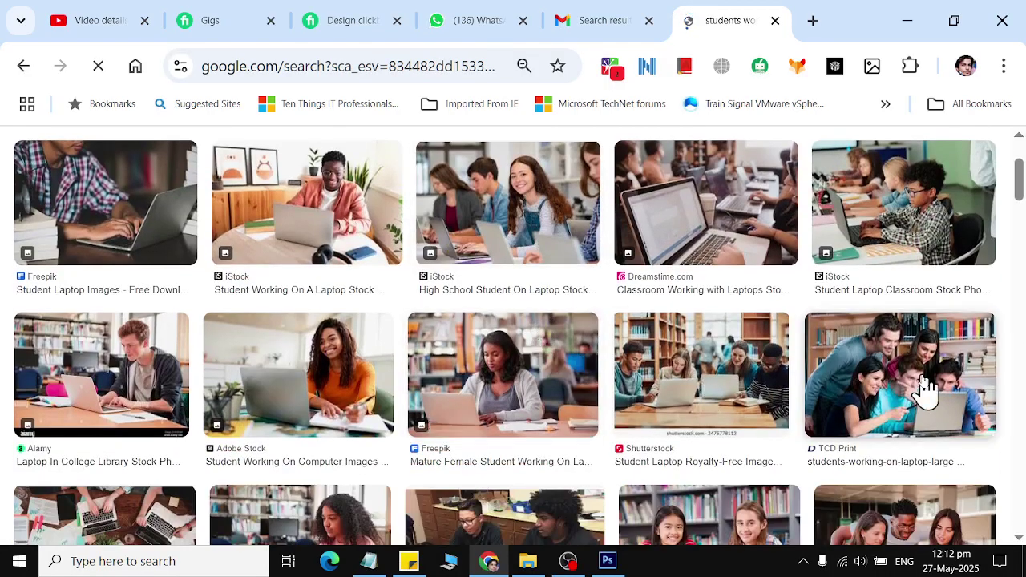
pyautogui.scroll(-1, 924, 383)
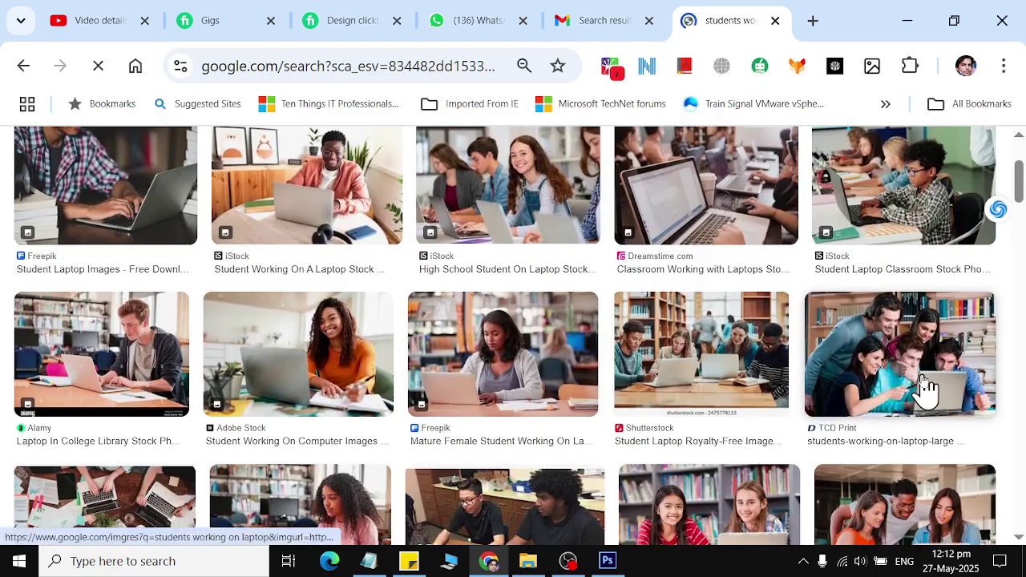
pyautogui.scroll(-2, 923, 383)
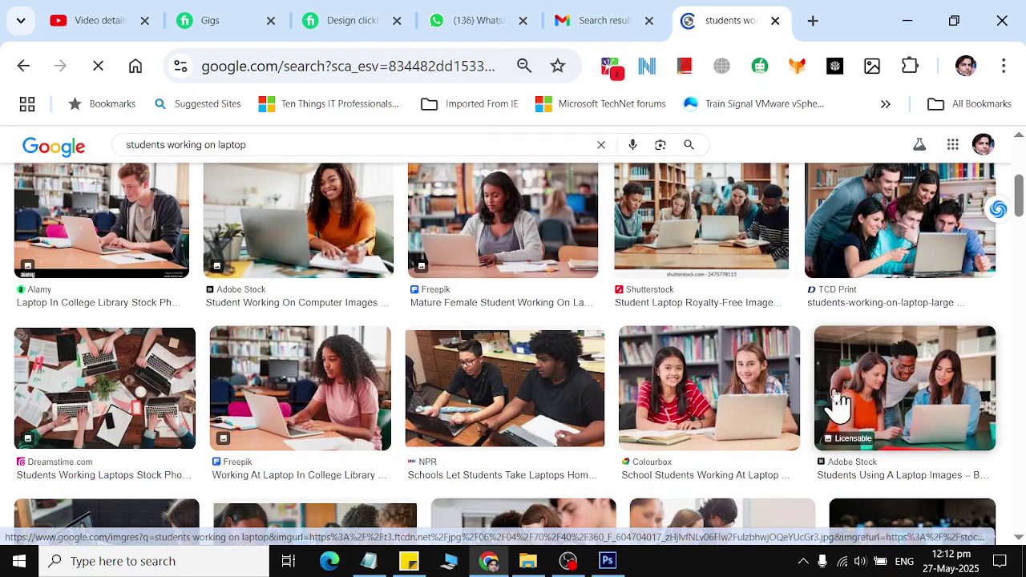
pyautogui.click(706, 391)
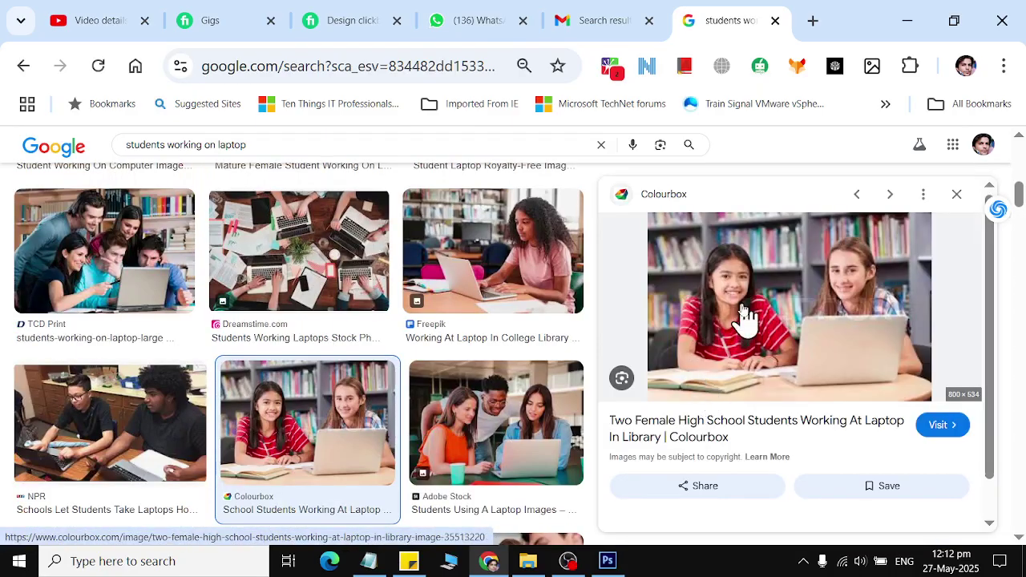
pyautogui.rightClick(744, 313)
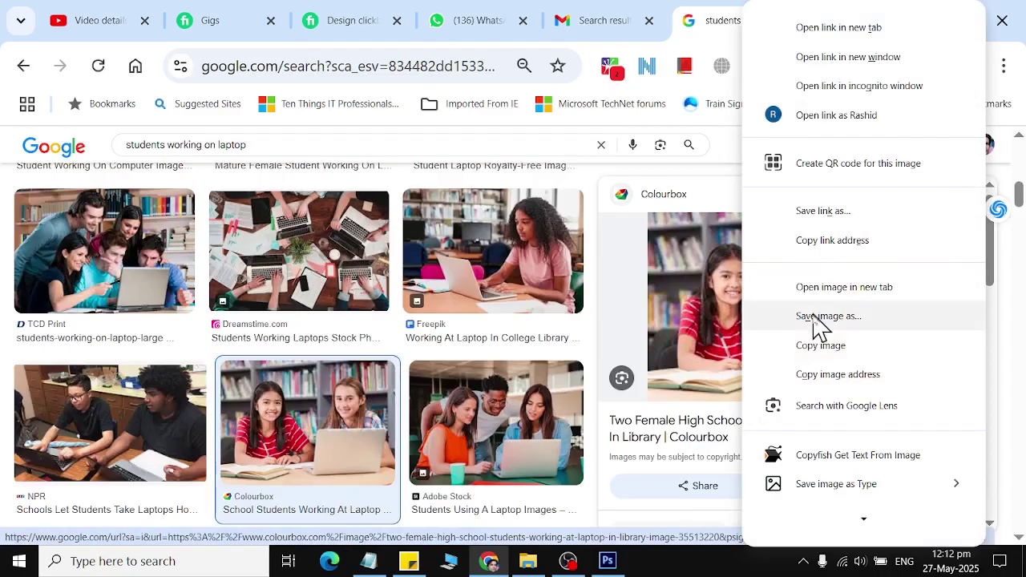
pyautogui.click(819, 346)
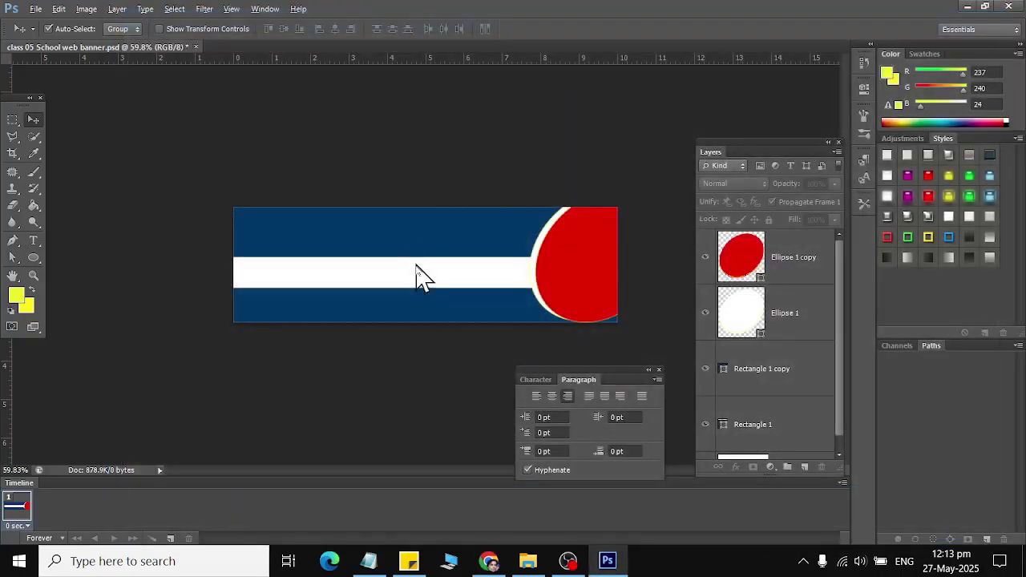
# Step: Paste the schoolgirls photo as Layer 1 and scale it to about 169% over the banner's right end
pyautogui.hotkey('ctrl', 'v')
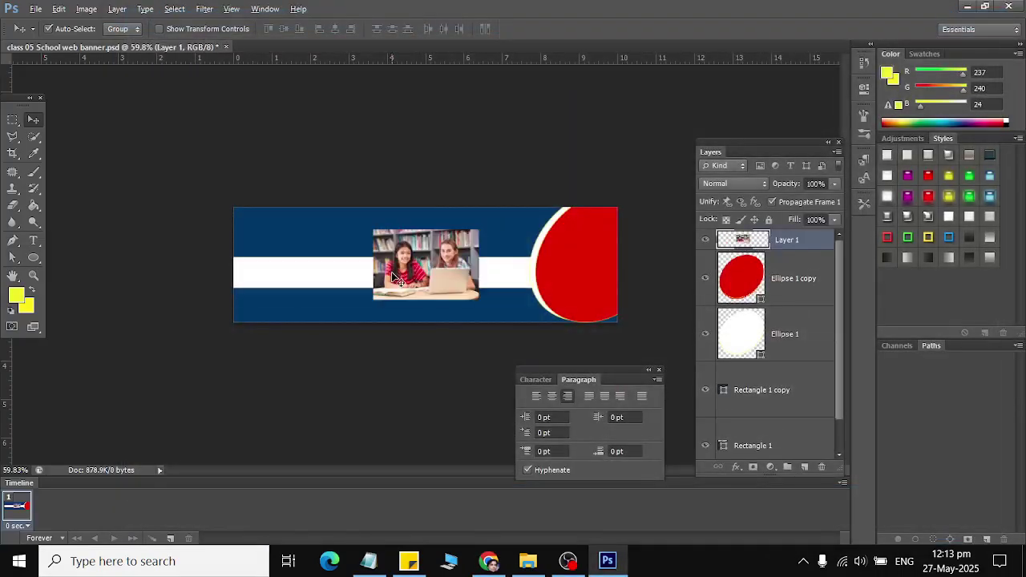
pyautogui.hotkey('ctrl', 't')
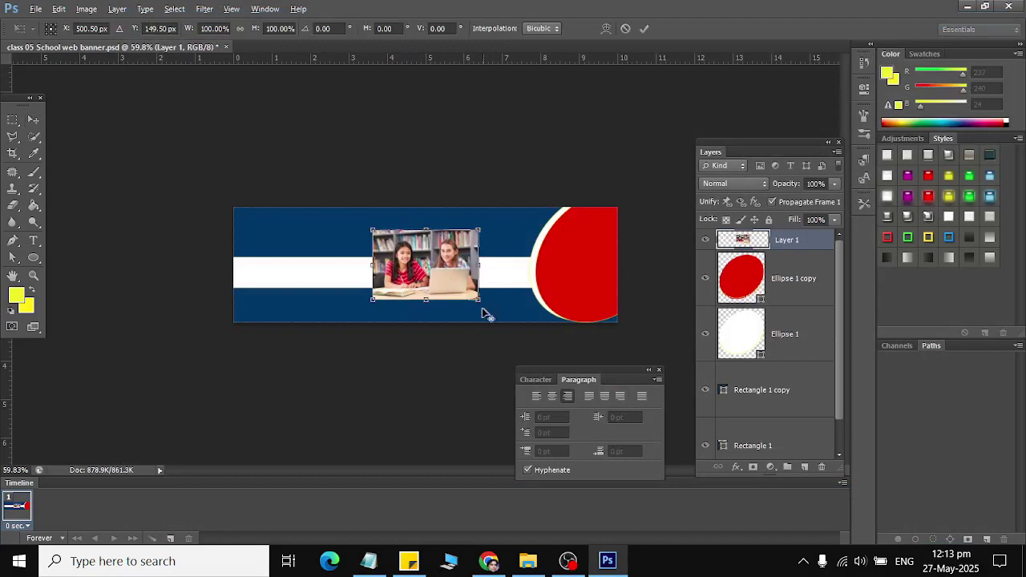
pyautogui.moveTo(480, 303); pyautogui.dragTo(513, 355)
pyautogui.moveTo(445, 277); pyautogui.dragTo(571, 277)
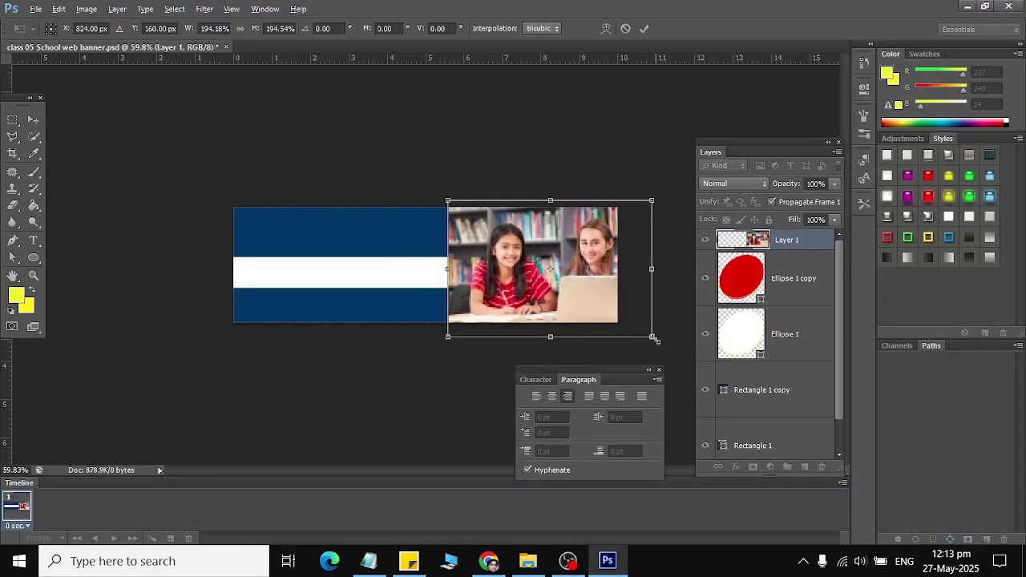
pyautogui.moveTo(654, 339)
pyautogui.mouseDown()
pyautogui.moveTo(626, 320)
pyautogui.moveTo(639, 327)
pyautogui.mouseUp()
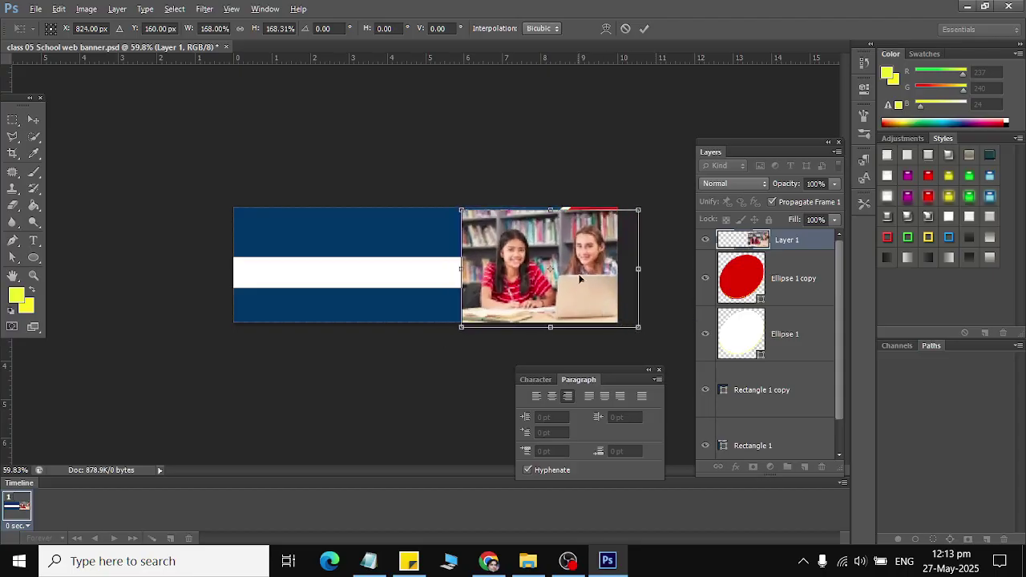
pyautogui.moveTo(580, 278); pyautogui.dragTo(583, 273)
pyautogui.moveTo(644, 325); pyautogui.dragTo(647, 325)
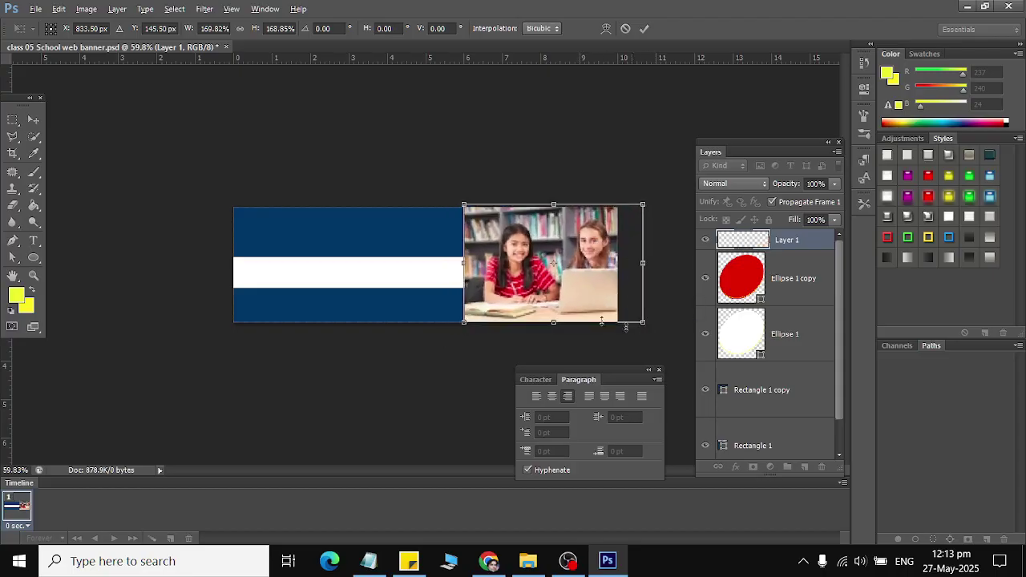
pyautogui.click(33, 120)
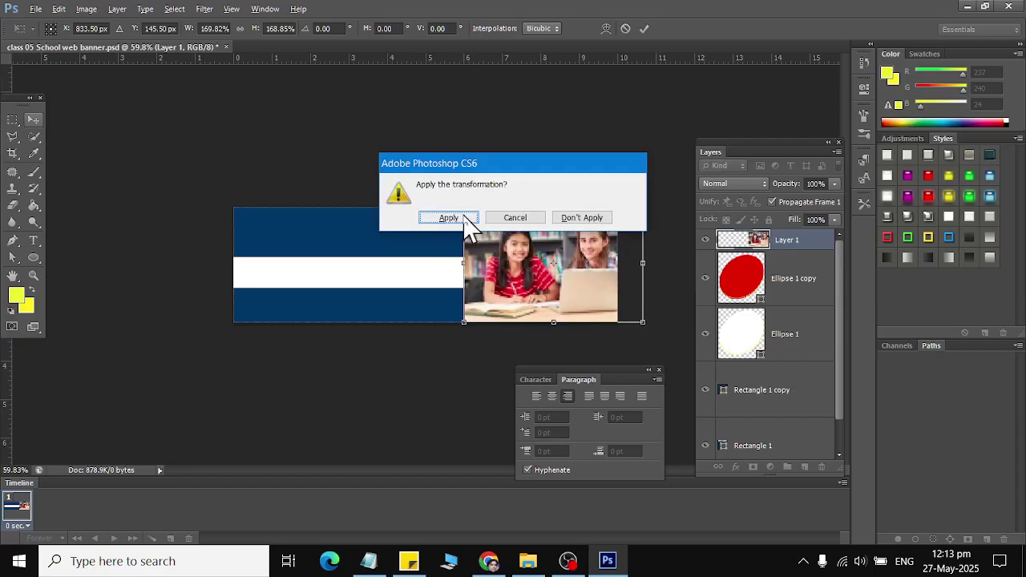
pyautogui.click(462, 219)
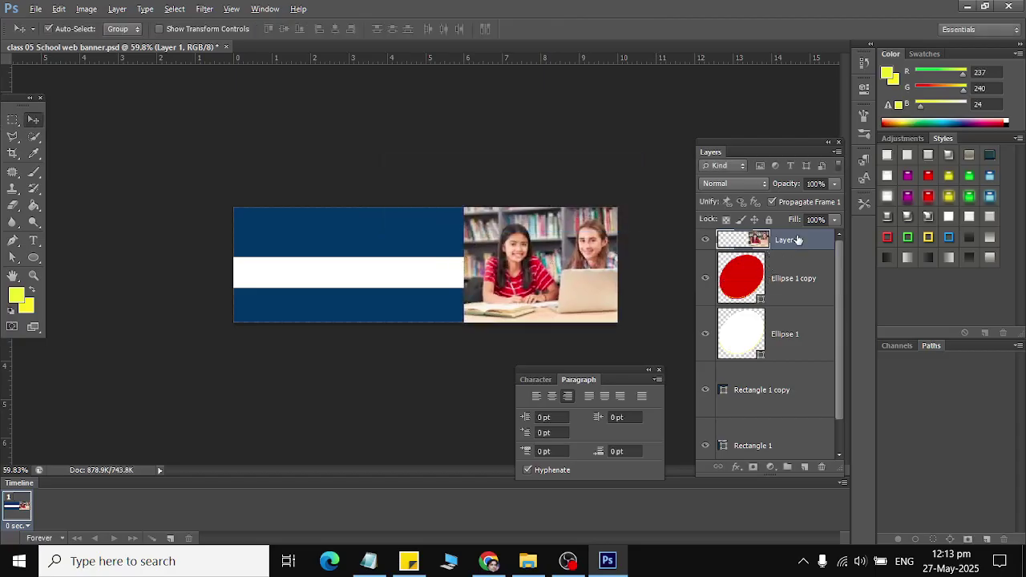
# Step: Clip the photo into the red ellipse, then release it and toggle layer visibility to check
pyautogui.rightClick(798, 239)
pyautogui.click(804, 234)
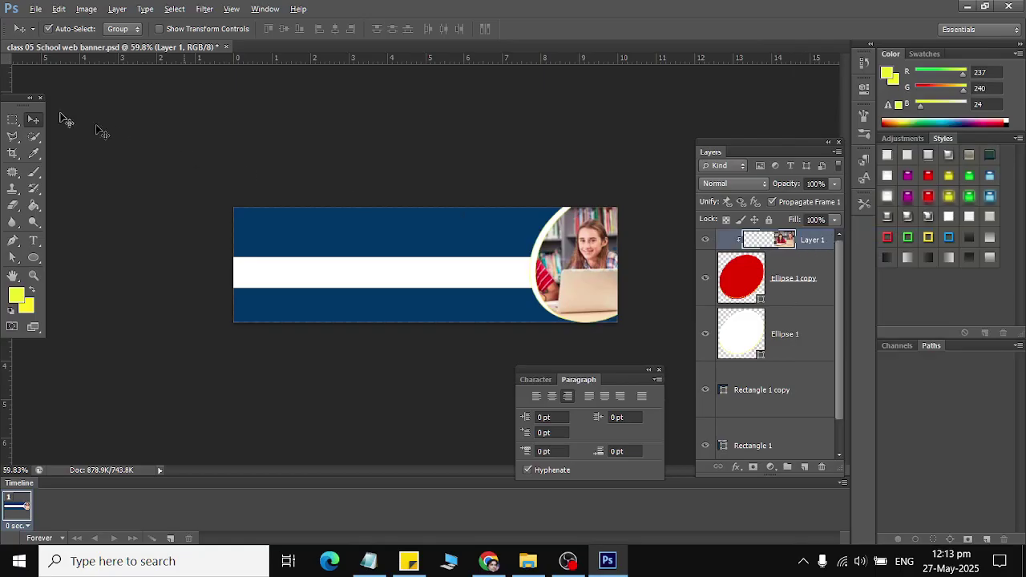
pyautogui.moveTo(590, 270); pyautogui.dragTo(610, 255)
pyautogui.hotkey('ctrl', 'alt', 'g')
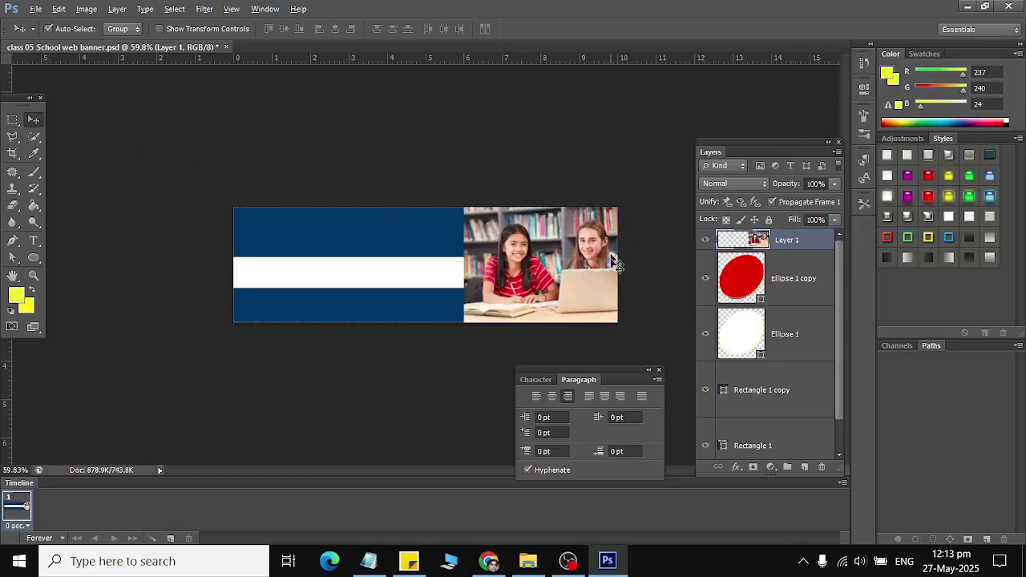
pyautogui.click(705, 240)
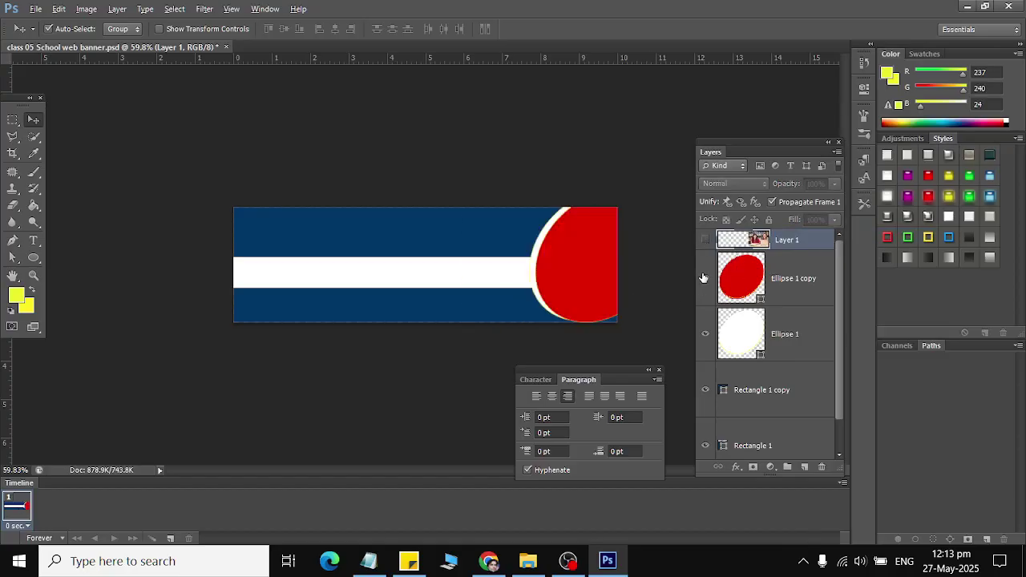
pyautogui.click(705, 278)
pyautogui.click(705, 278)
pyautogui.click(707, 241)
pyautogui.click(755, 263)
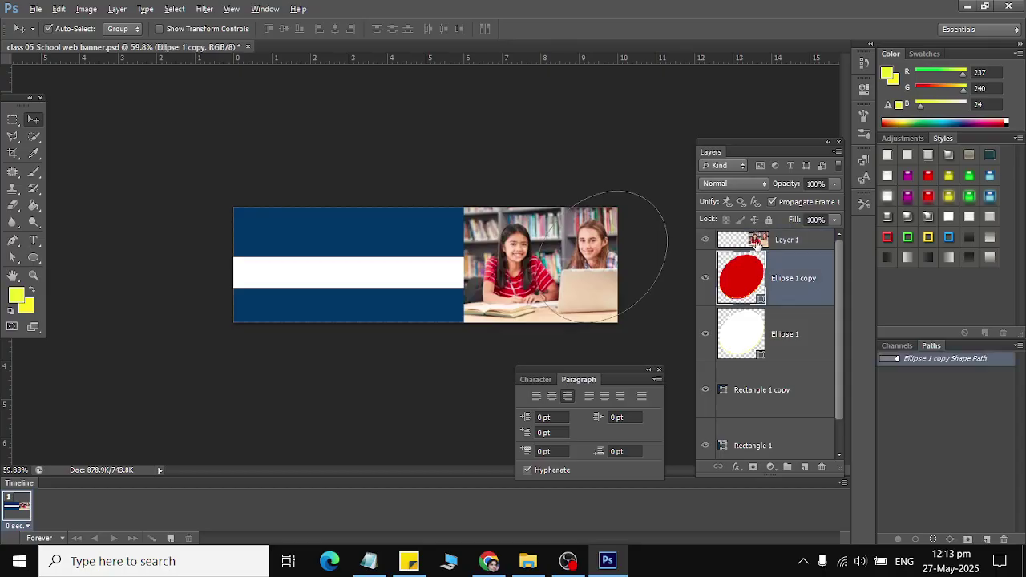
pyautogui.click(757, 243)
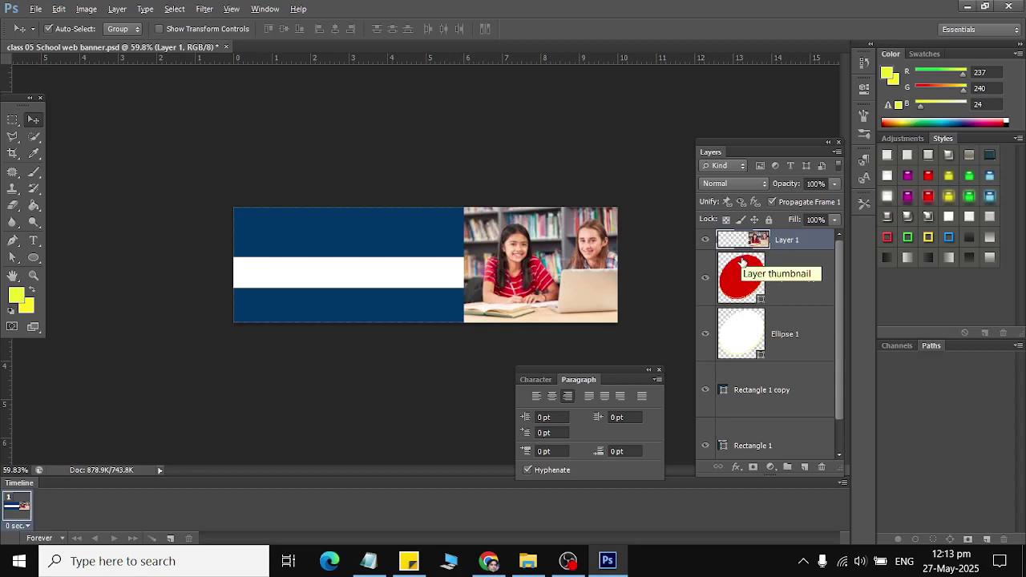
# Step: Re-clip the photo into the ellipse, position a smiling student in the circle, and save
pyautogui.rightClick(809, 237)
pyautogui.click(842, 235)
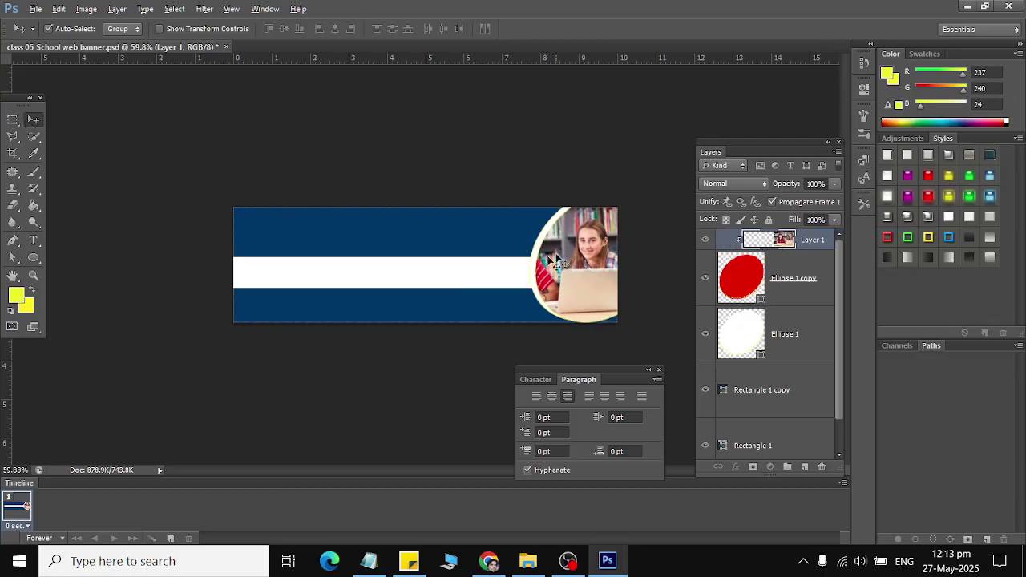
pyautogui.moveTo(578, 275)
pyautogui.mouseDown()
pyautogui.moveTo(610, 252)
pyautogui.moveTo(634, 275)
pyautogui.moveTo(574, 287)
pyautogui.mouseUp()
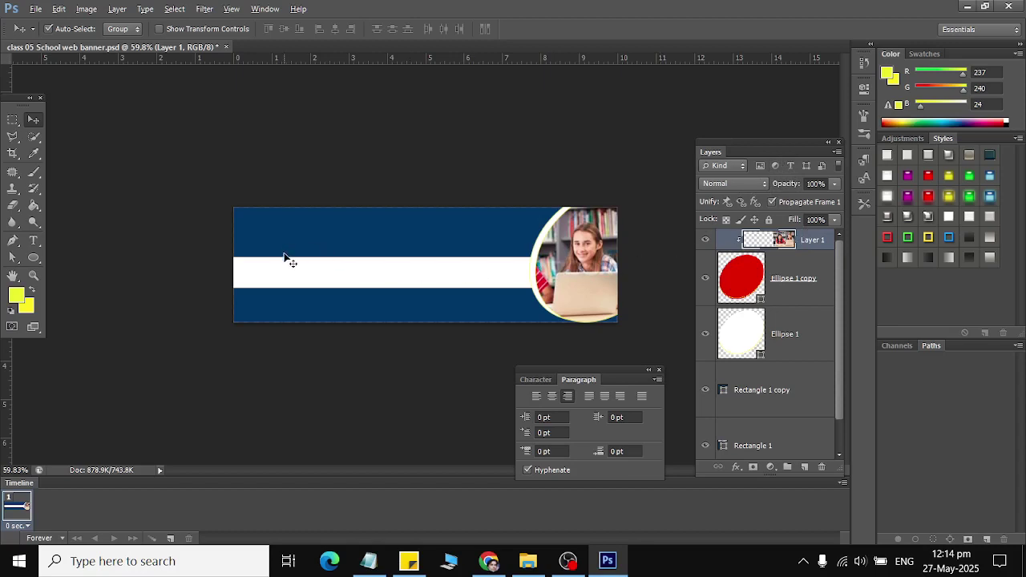
pyautogui.hotkey('ctrl', 's')
pyautogui.hotkey('alt', 'Tab')
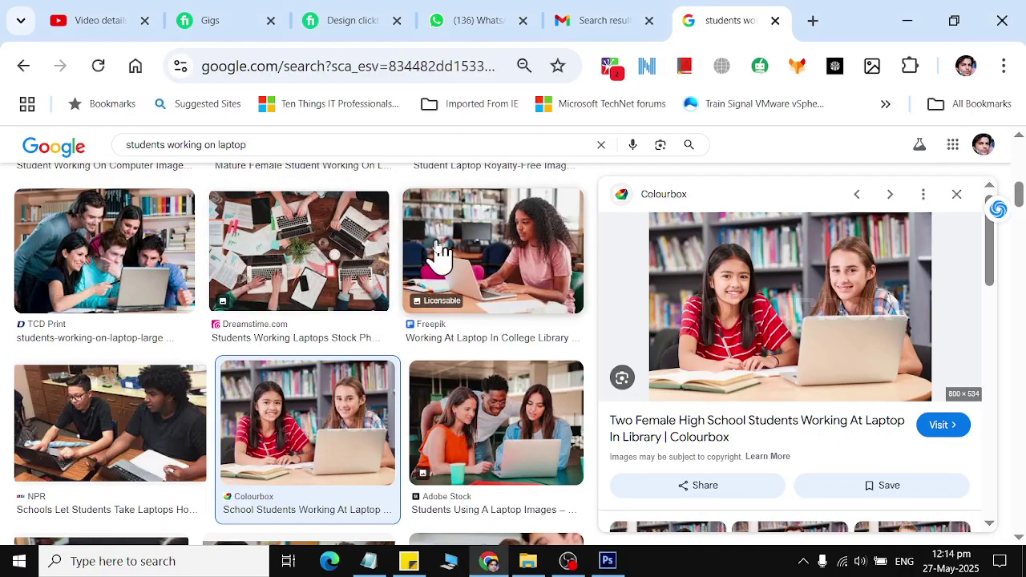
pyautogui.hotkey('alt', 'Tab')
pyautogui.click(36, 9)
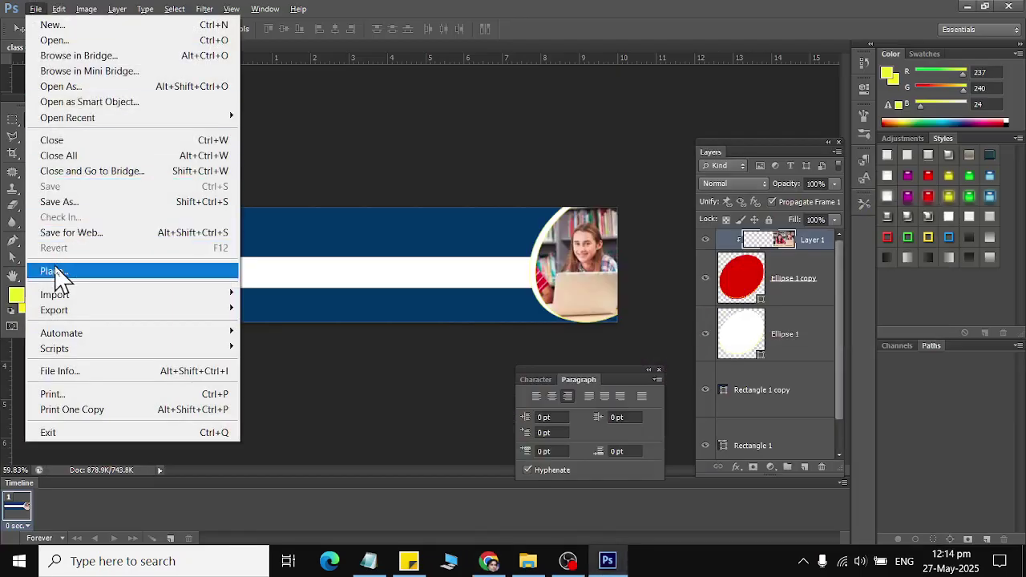
pyautogui.click(55, 272)
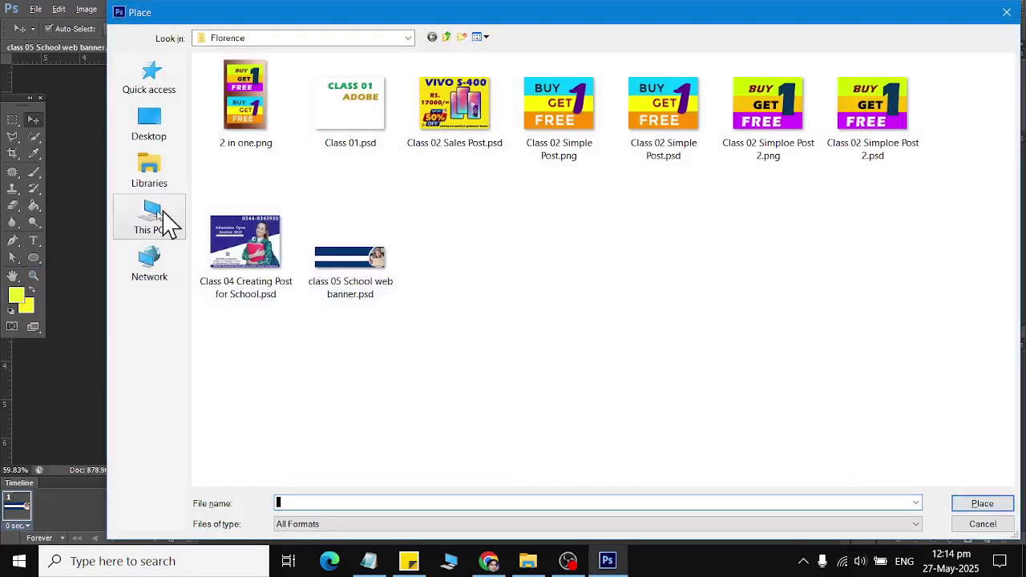
pyautogui.click(160, 218)
pyautogui.doubleClick(481, 213)
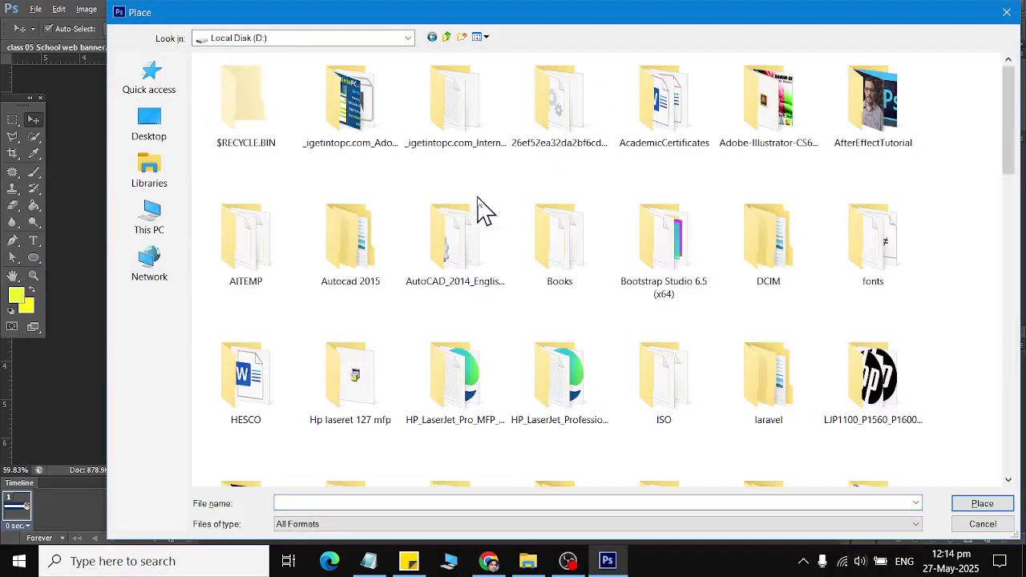
pyautogui.click(482, 213)
pyautogui.write('r')
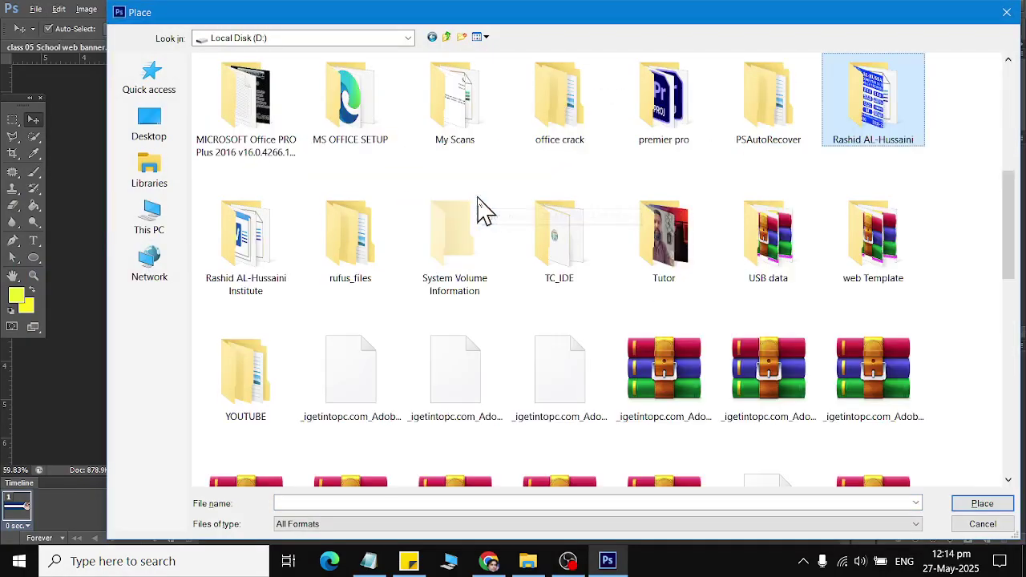
pyautogui.press('Return')
pyautogui.write('lo')
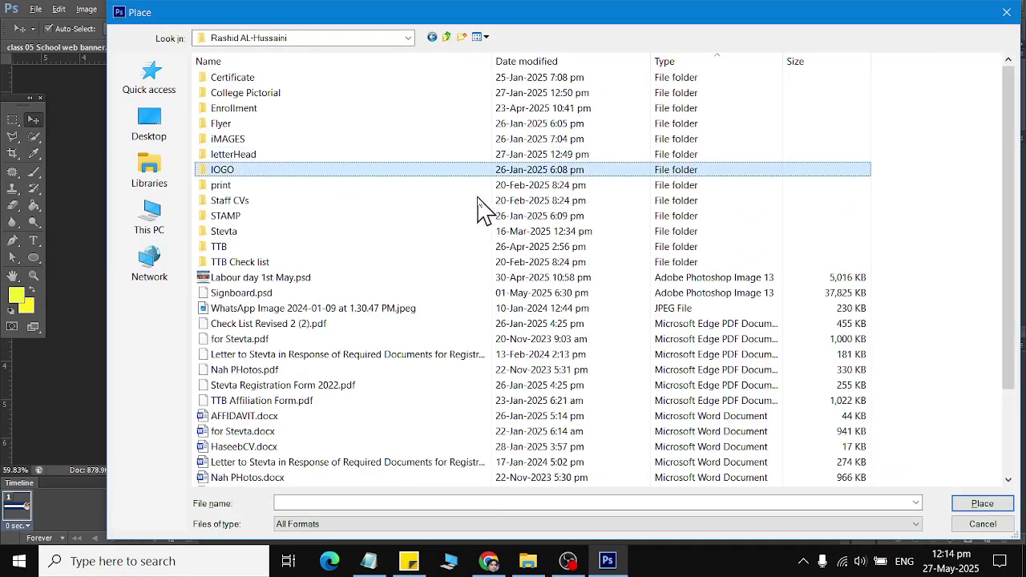
pyautogui.press('Return')
pyautogui.write('s')
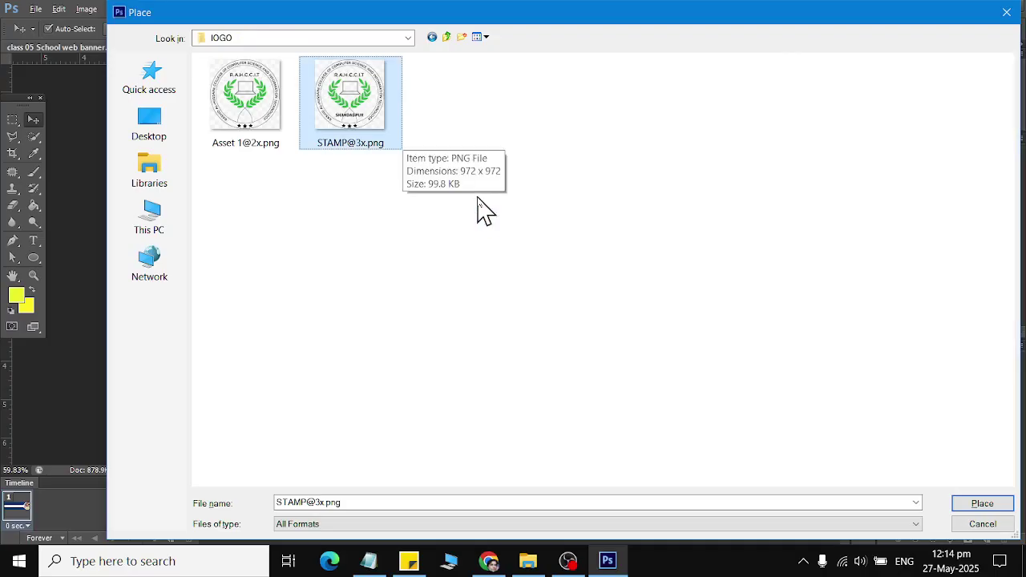
pyautogui.press('Return')
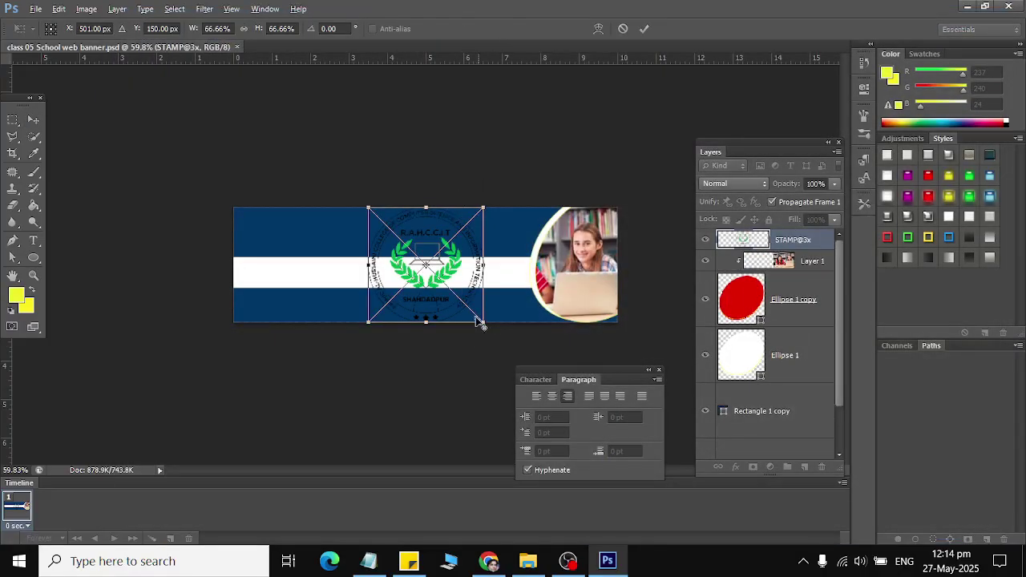
# Step: Shrink the logo to 27.55% in the banner's top-left corner and confirm the placement
pyautogui.moveTo(476, 317); pyautogui.dragTo(234, 219)
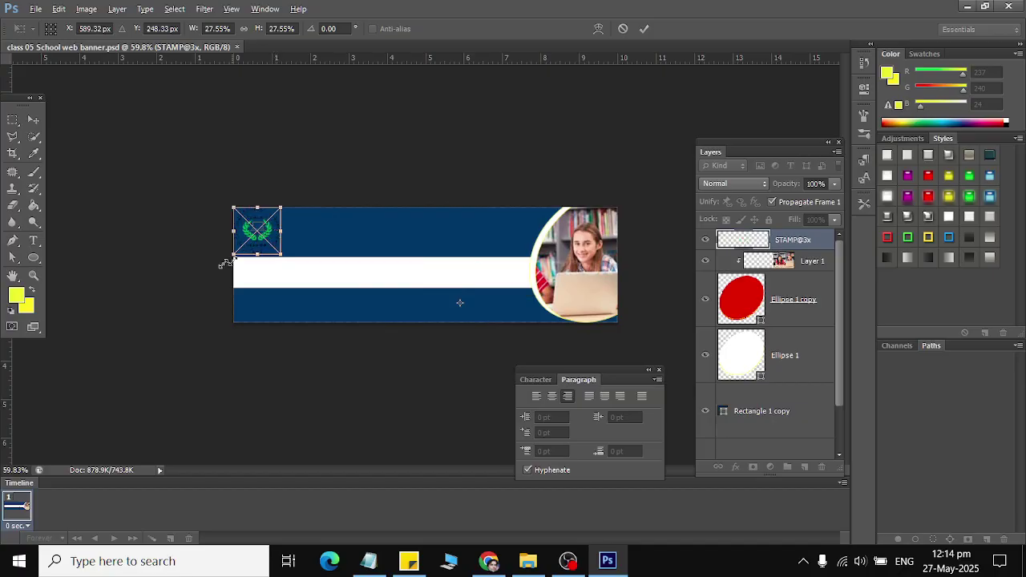
pyautogui.click(33, 119)
pyautogui.click(424, 224)
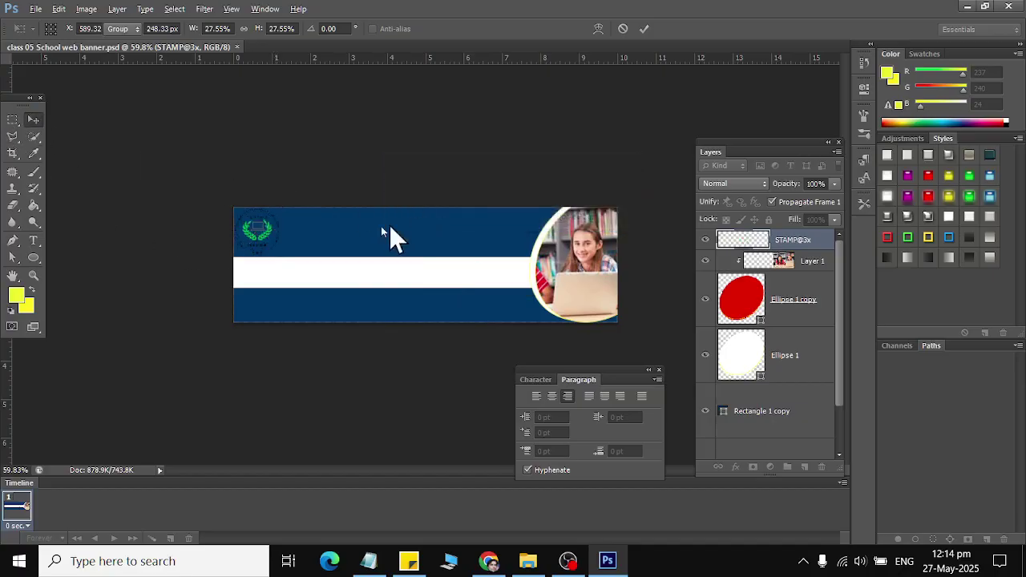
pyautogui.scroll(2, 241, 205)
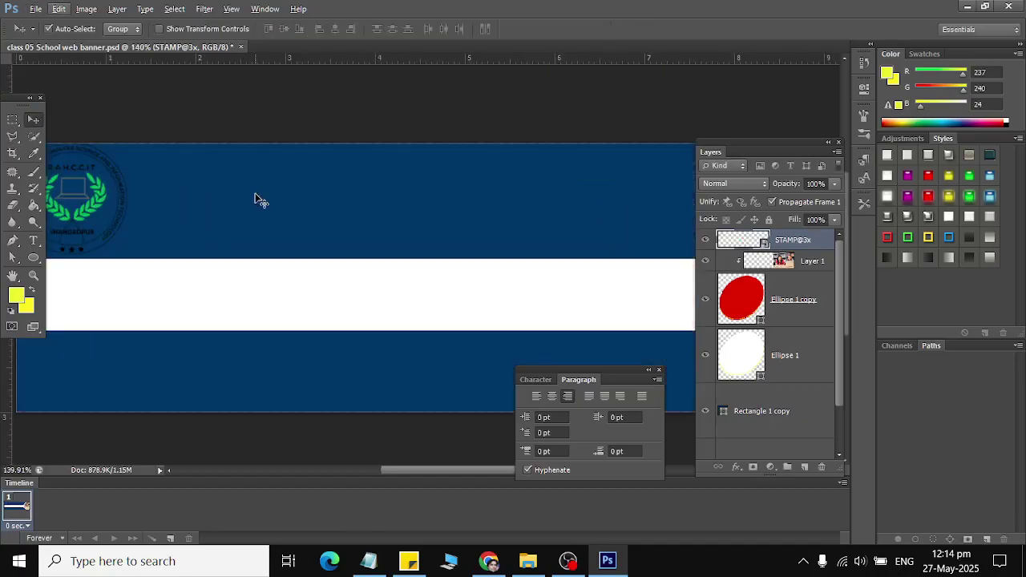
pyautogui.scroll(-2, 257, 200)
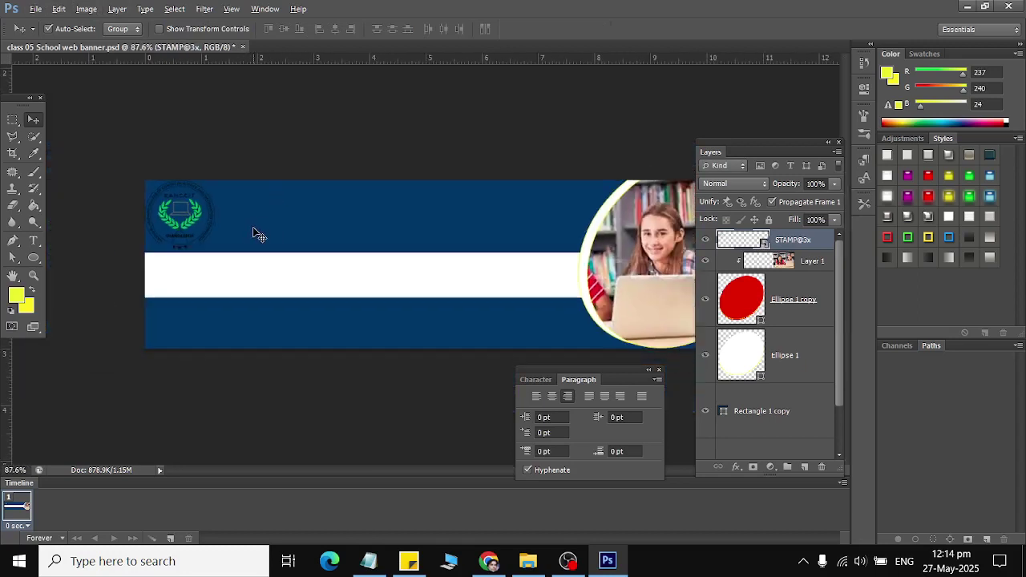
# Step: Identify and select the top blue band's rectangle layer
pyautogui.click(258, 228)
pyautogui.scroll(-2, 826, 415)
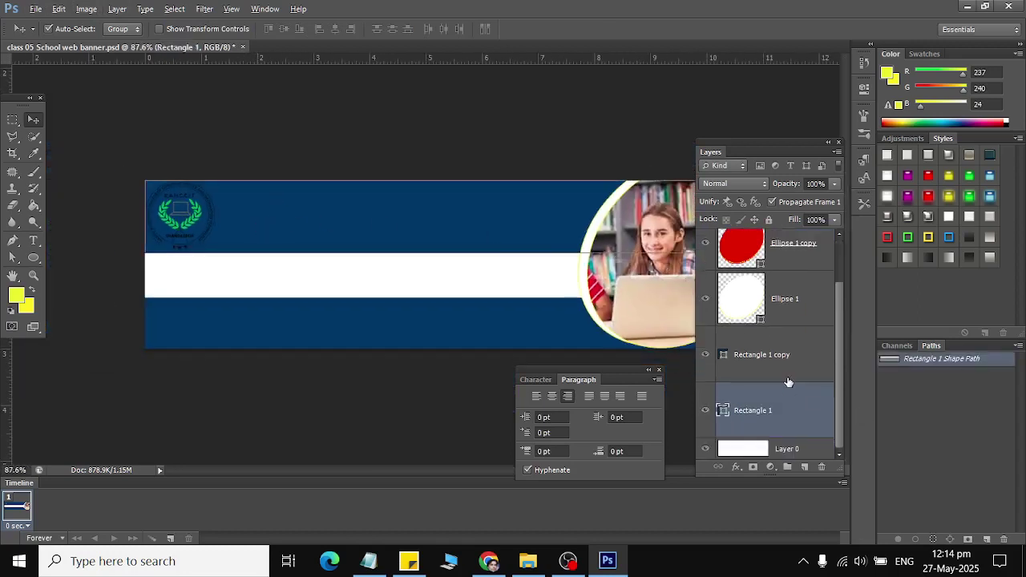
pyautogui.click(786, 377)
pyautogui.click(705, 357)
pyautogui.click(706, 357)
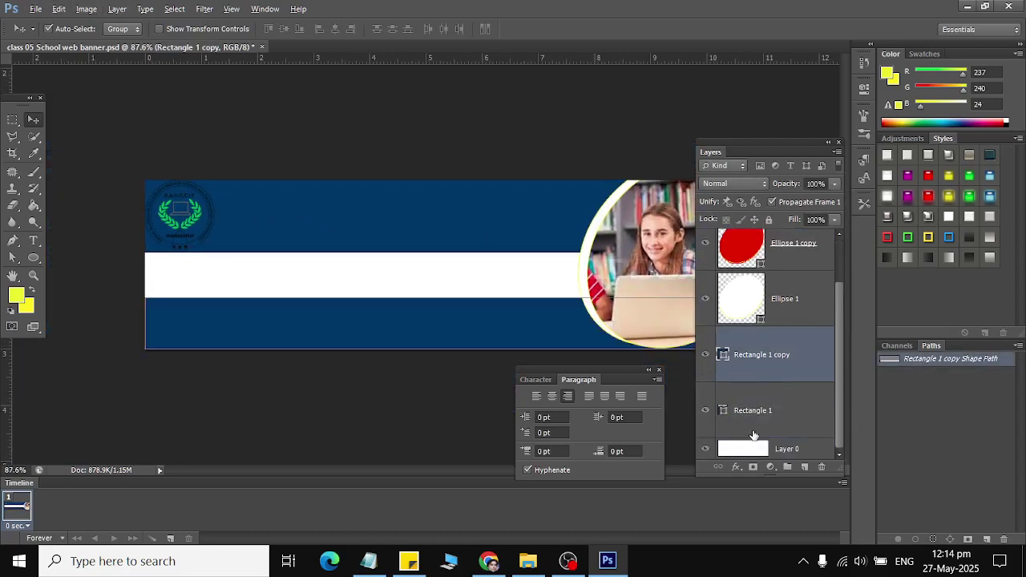
pyautogui.click(752, 410)
# Step: Narrow the top navy band from the left to 87.6% width, clearing the logo
pyautogui.hotkey('ctrl', 't')
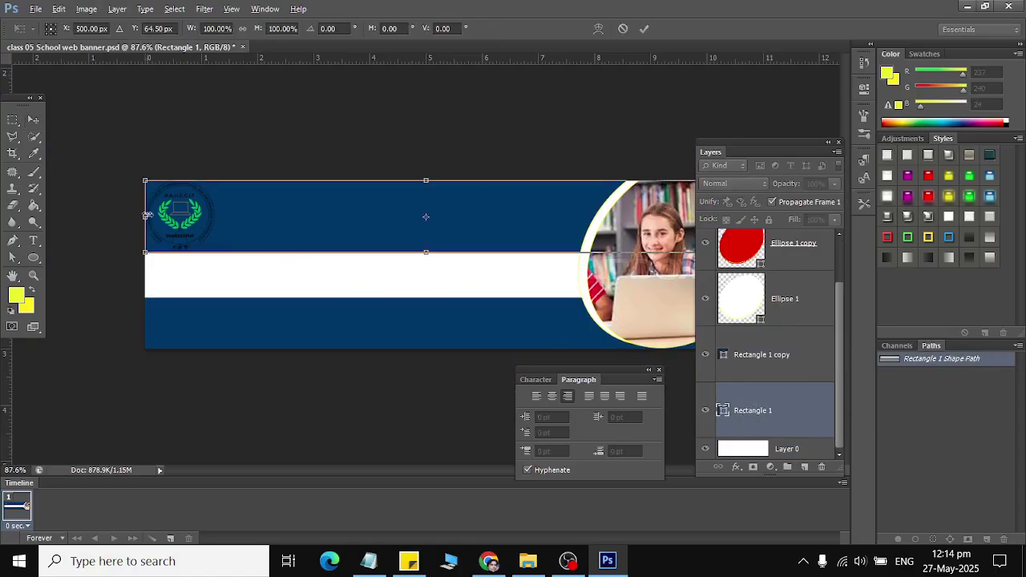
pyautogui.moveTo(149, 216); pyautogui.dragTo(222, 216)
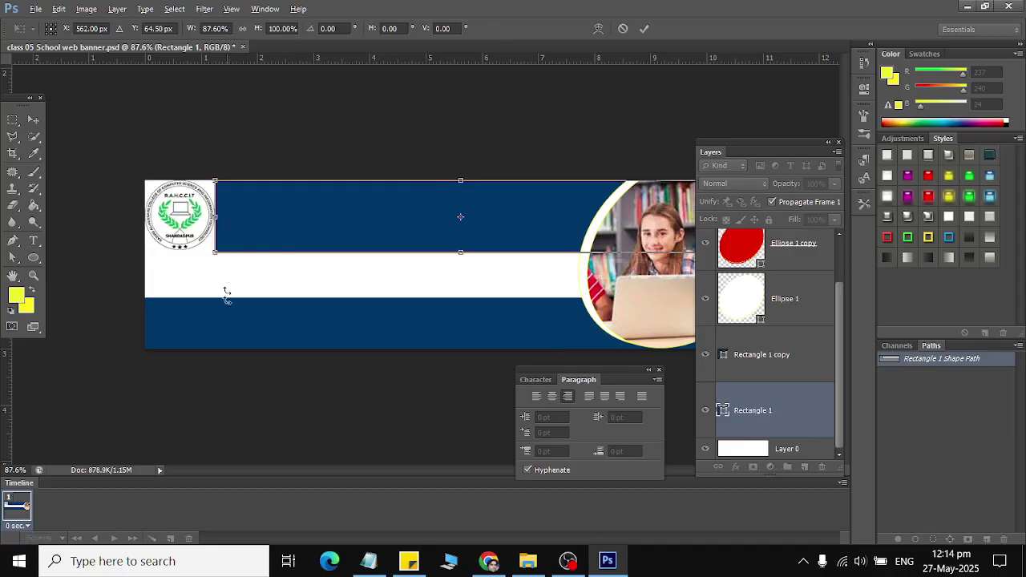
pyautogui.click(32, 120)
pyautogui.click(449, 218)
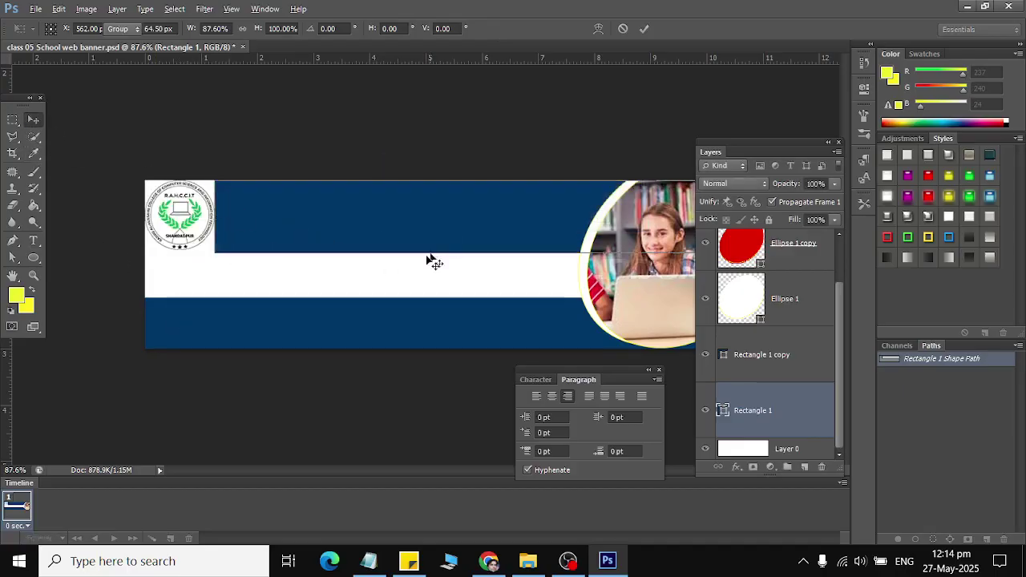
pyautogui.scroll(-2, 425, 256)
pyautogui.scroll(-1, 423, 253)
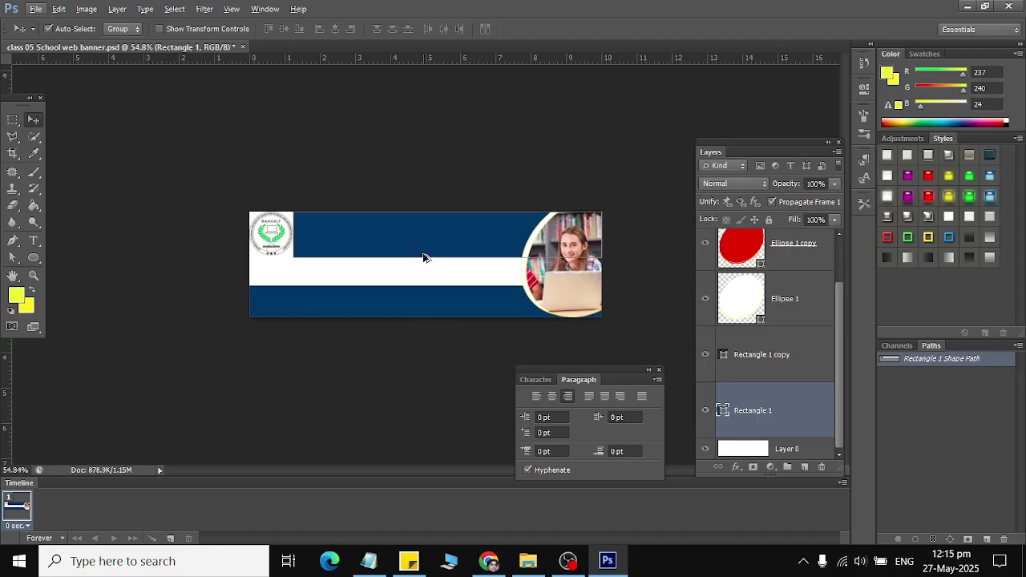
pyautogui.scroll(3, 423, 259)
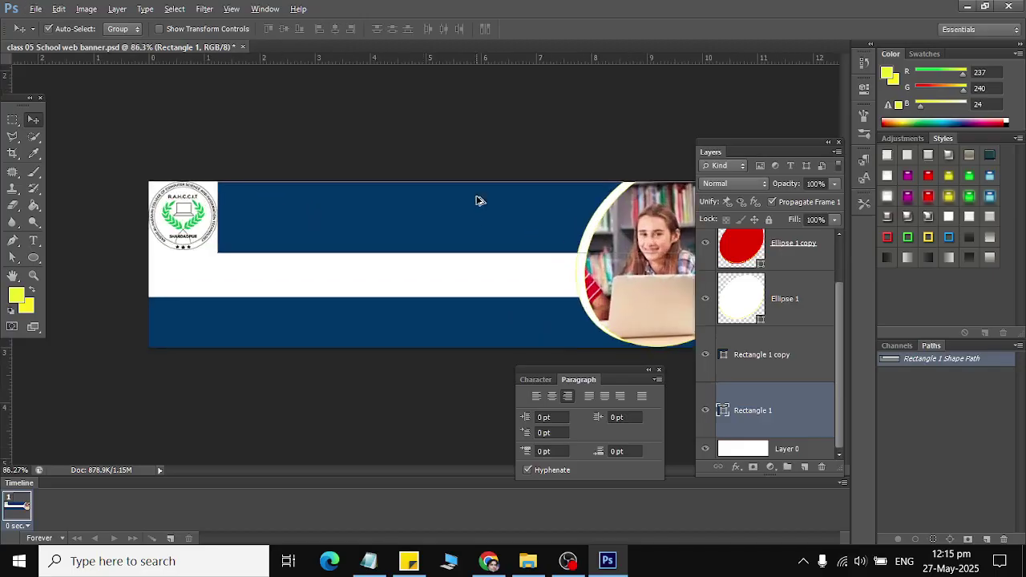
pyautogui.scroll(1, 476, 201)
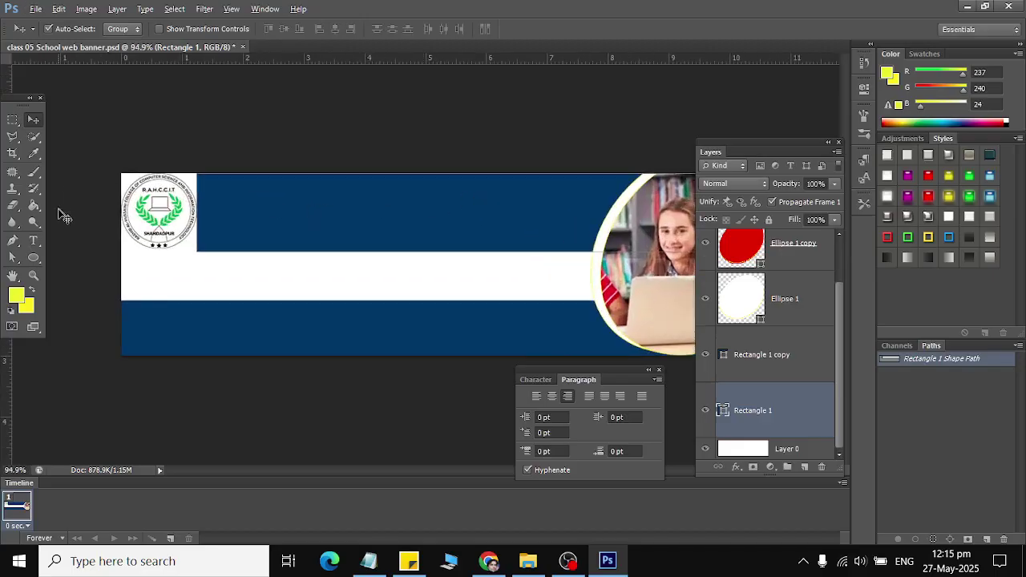
# Step: Create a text layer, move it to the top of the stack, and delete a stray empty text layer
pyautogui.click(33, 240)
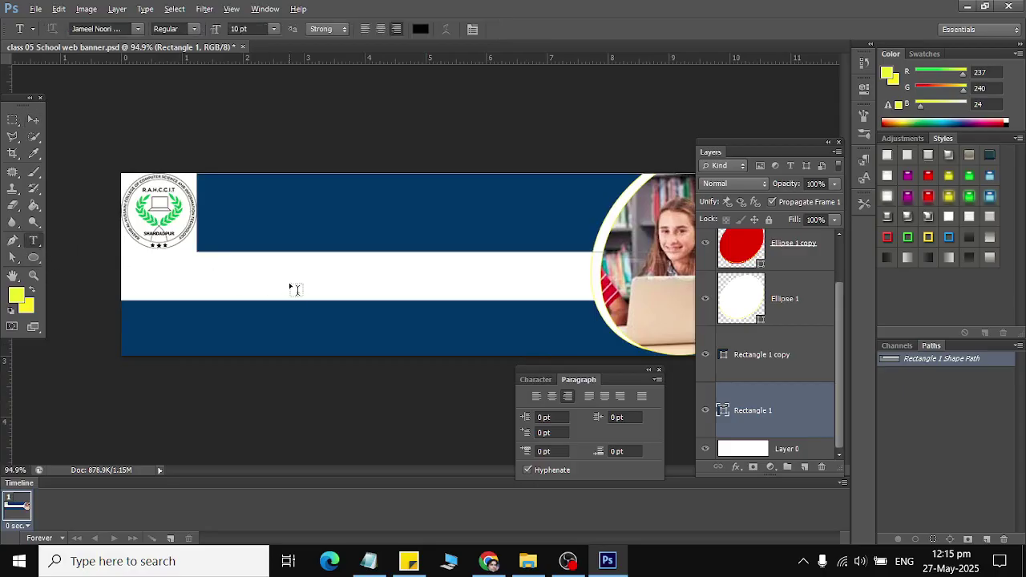
pyautogui.click(196, 274)
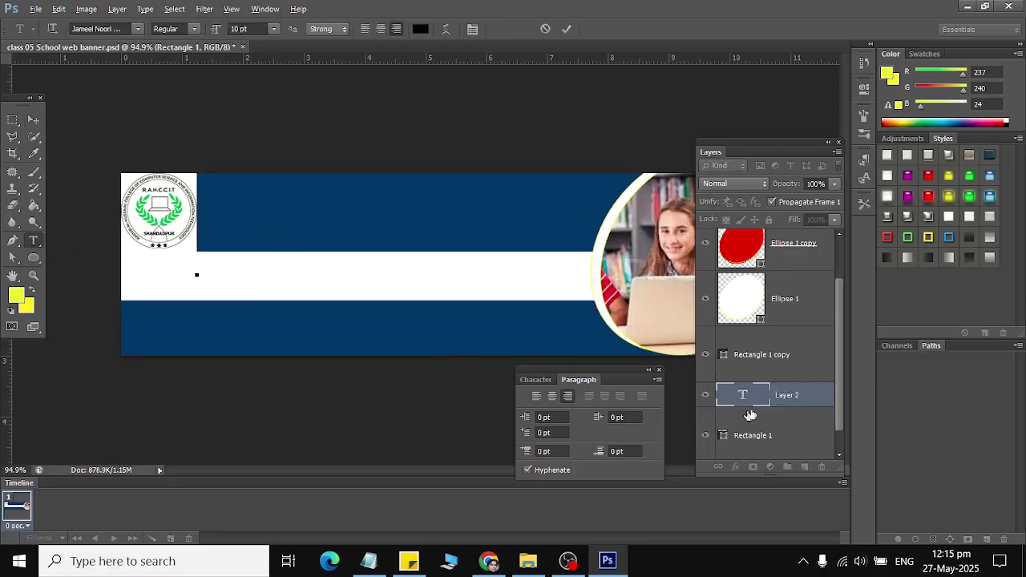
pyautogui.moveTo(774, 397); pyautogui.dragTo(779, 232)
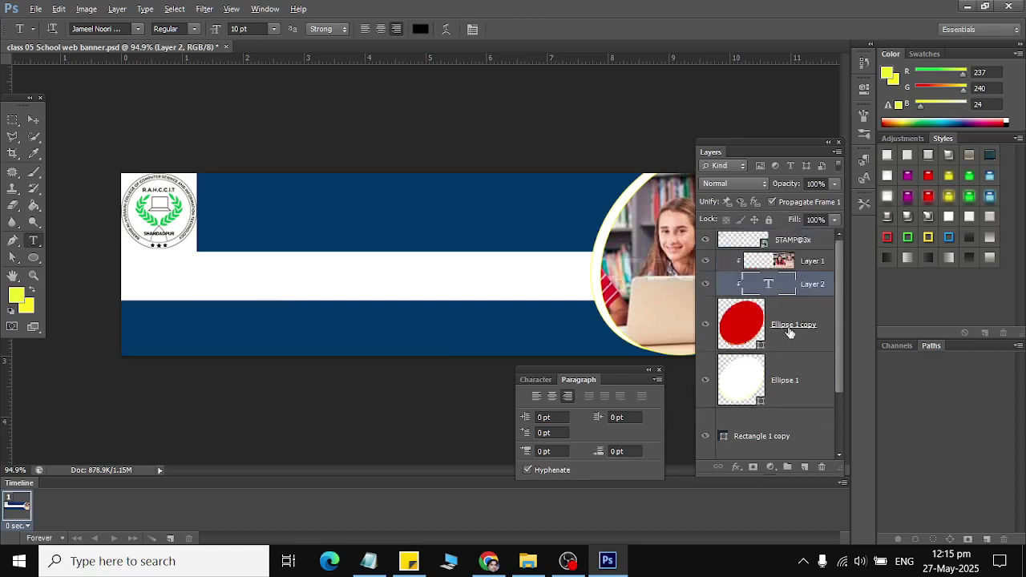
pyautogui.moveTo(798, 276); pyautogui.dragTo(786, 235)
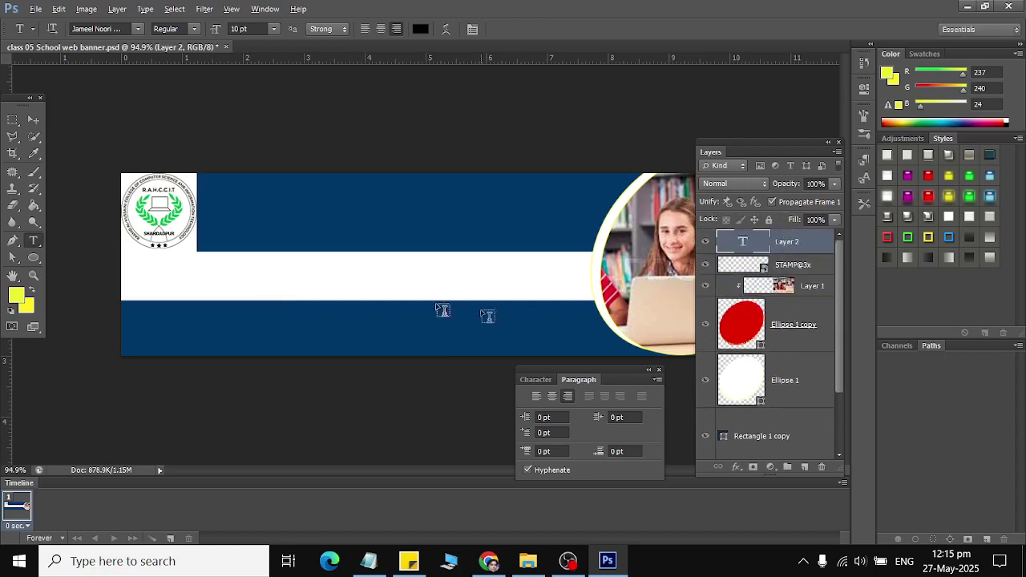
pyautogui.click(821, 471)
pyautogui.click(444, 219)
# Step: Enter 'ADmission Open 2025' in the top blue band, commit it, and undo an accidental rectangle move
pyautogui.click(432, 210)
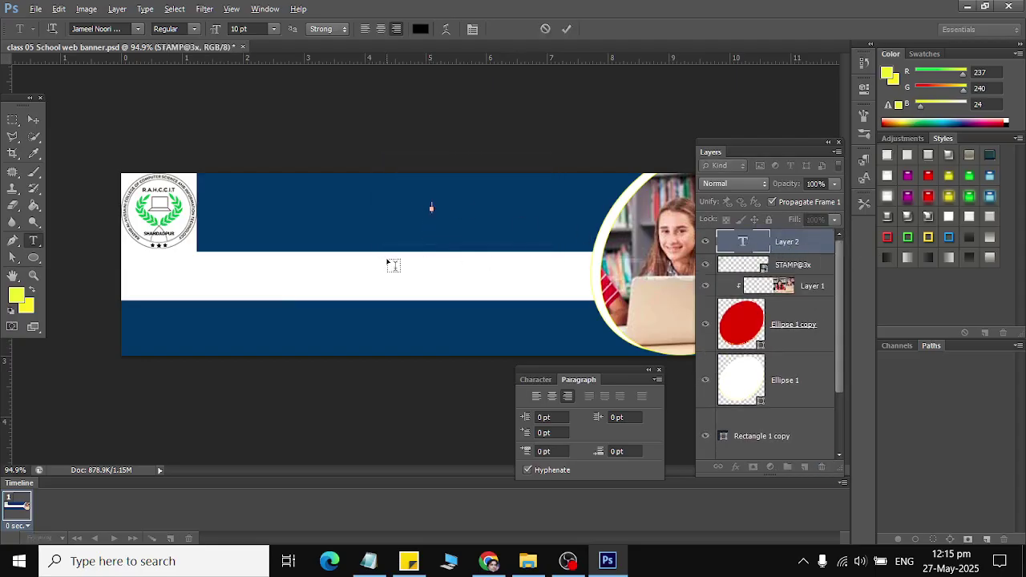
pyautogui.hotkey('ctrl', 'v')
pyautogui.hotkey('ctrl', 'a')
pyautogui.press('BackSpace')
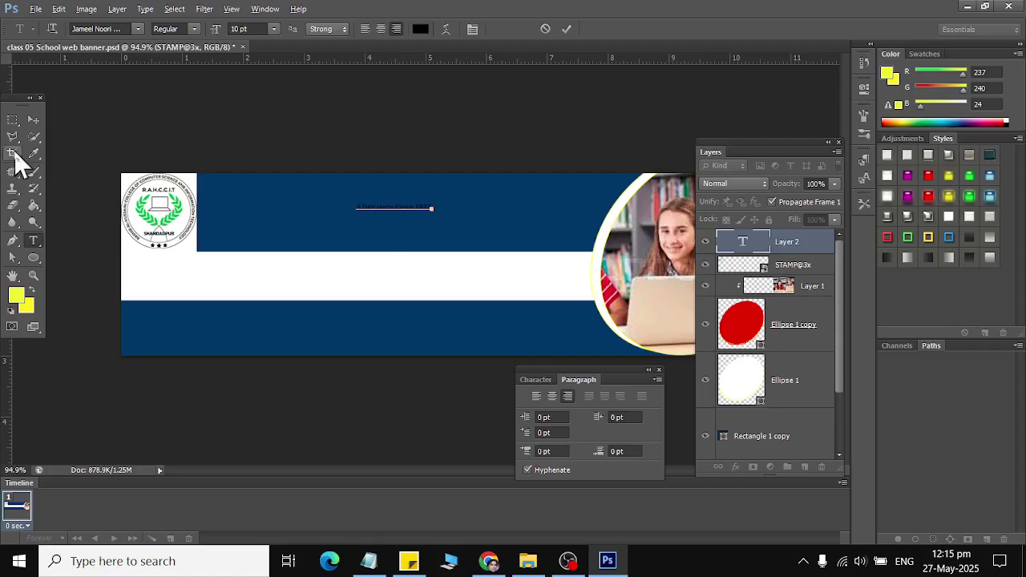
pyautogui.click(32, 119)
pyautogui.moveTo(385, 210); pyautogui.dragTo(318, 278)
pyautogui.hotkey('ctrl', 'z')
pyautogui.scroll(2, 814, 285)
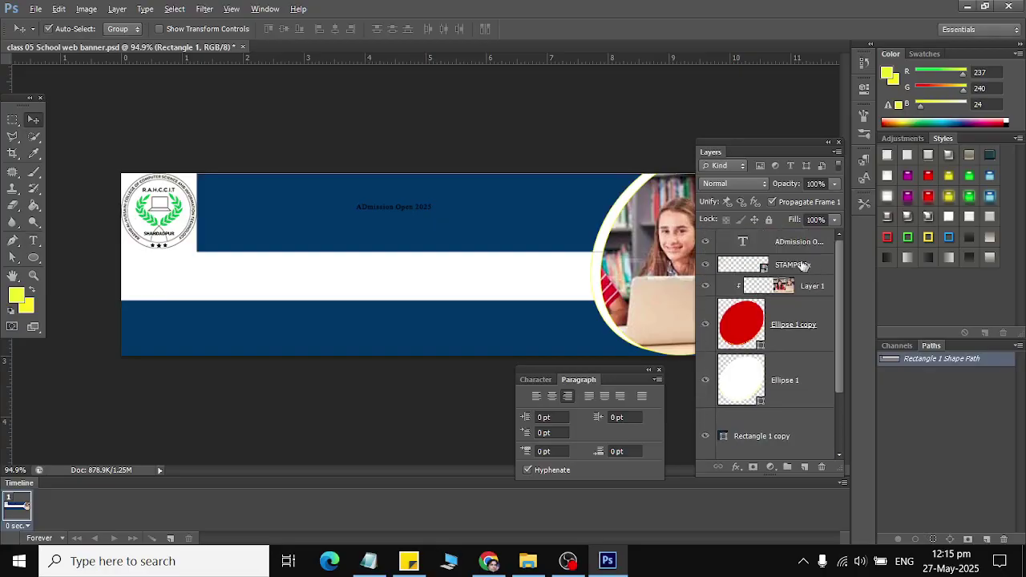
pyautogui.click(782, 243)
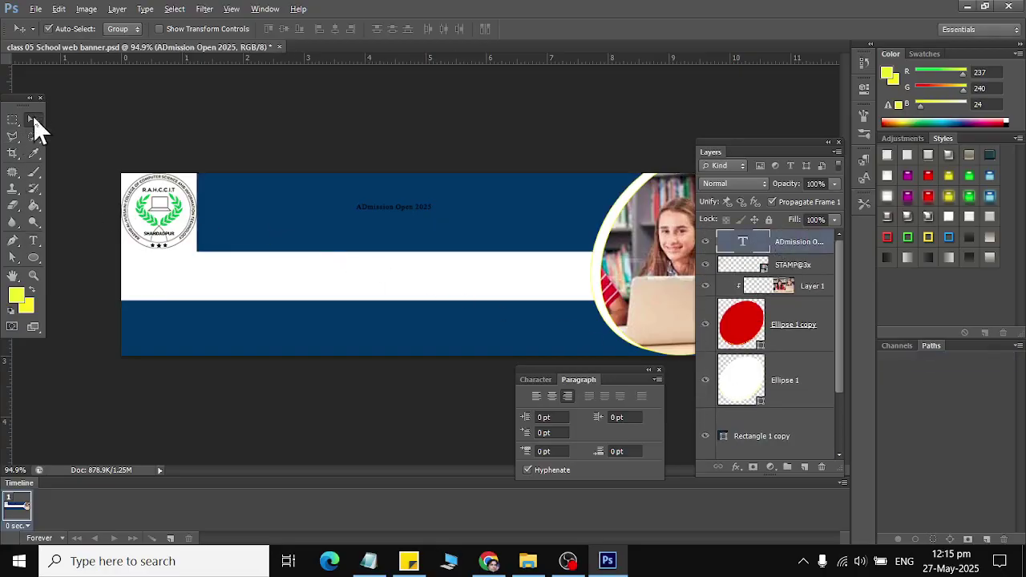
# Step: Turn off Auto-Select in the Move tool options and undo the accidental rectangle move
pyautogui.click(48, 31)
pyautogui.moveTo(369, 213)
pyautogui.mouseDown()
pyautogui.moveTo(336, 279)
pyautogui.moveTo(371, 216)
pyautogui.mouseUp()
pyautogui.click(368, 224)
pyautogui.moveTo(369, 223); pyautogui.dragTo(336, 307)
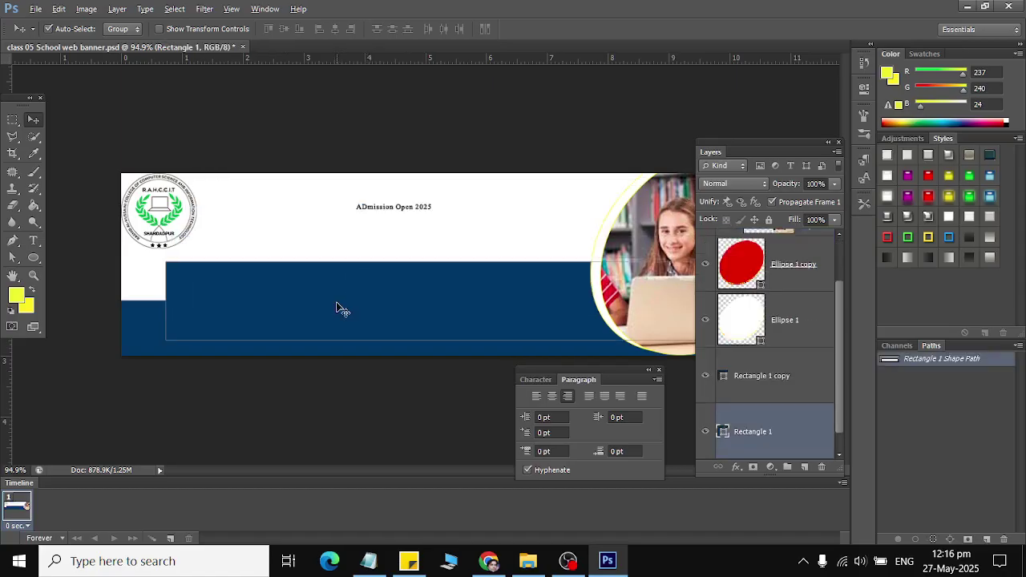
pyautogui.hotkey('ctrl', 'z')
pyautogui.click(48, 28)
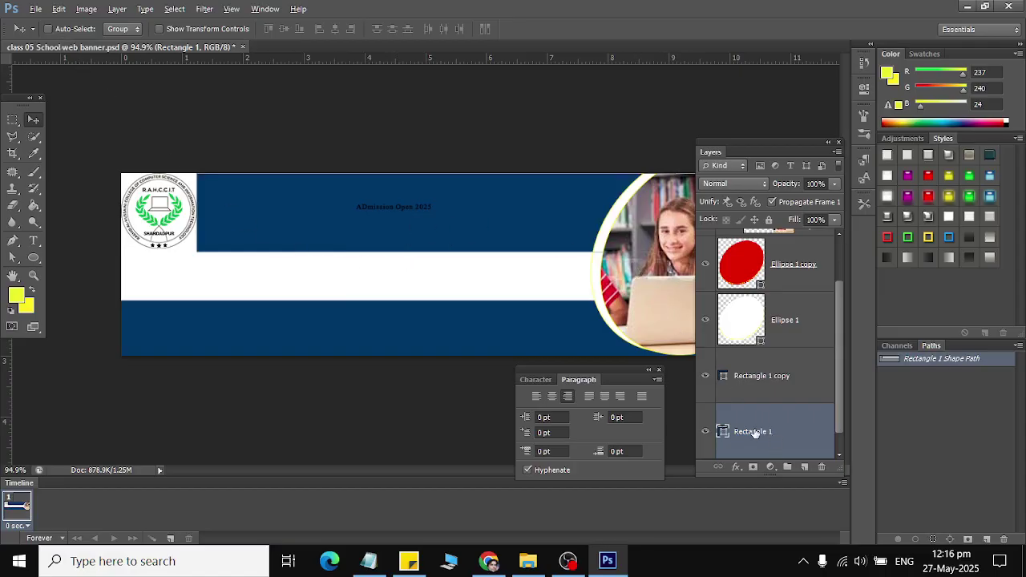
pyautogui.scroll(2, 798, 307)
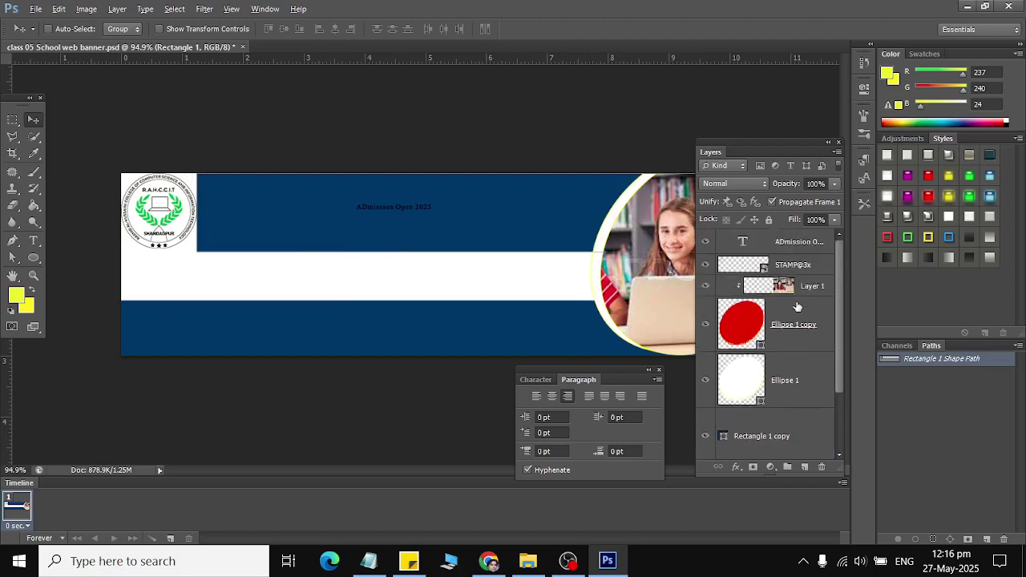
# Step: Move the admission text into the white band and shift the photo circle
pyautogui.click(788, 244)
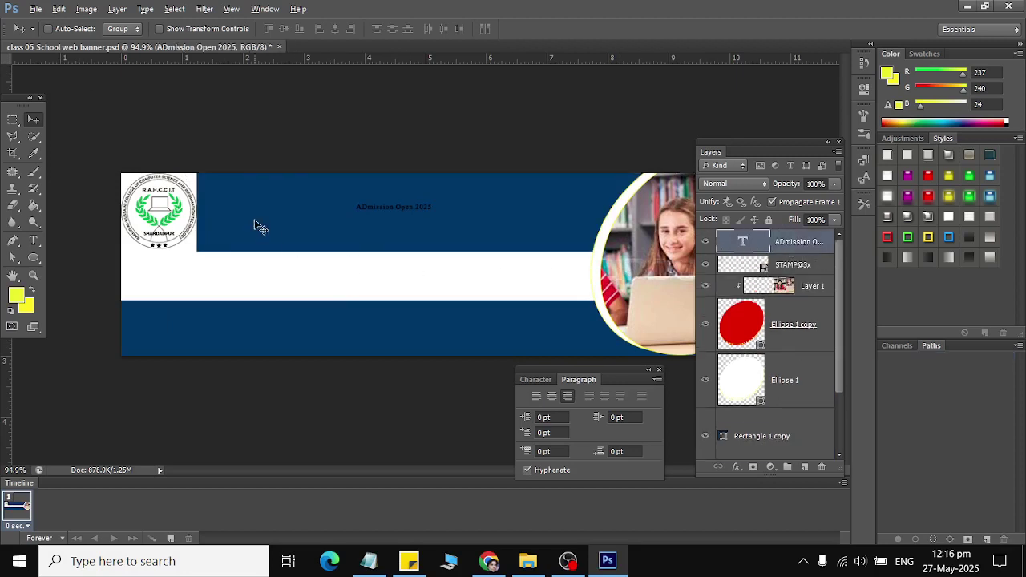
pyautogui.moveTo(245, 220); pyautogui.dragTo(176, 297)
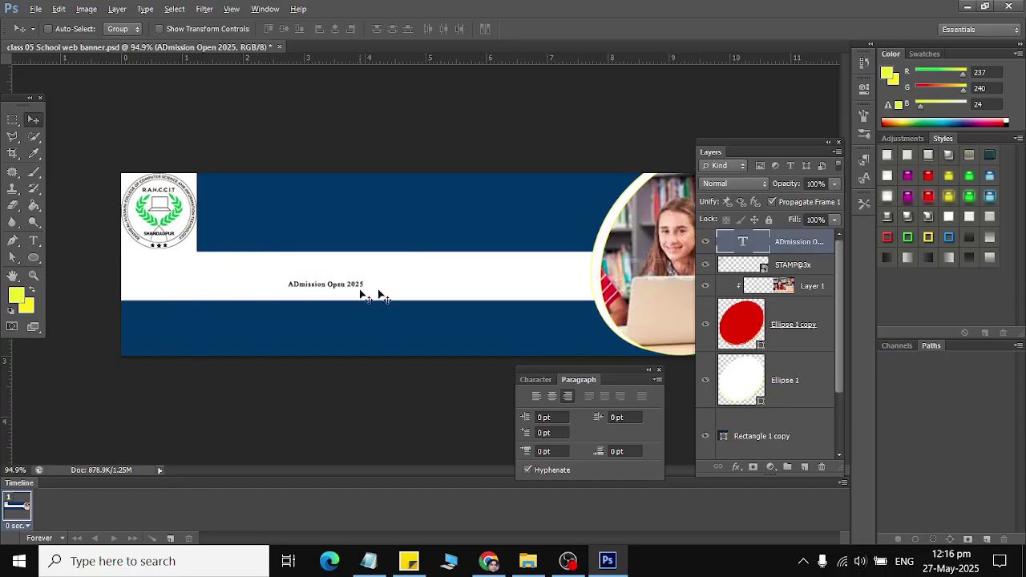
pyautogui.click(708, 314)
pyautogui.moveTo(608, 268); pyautogui.dragTo(28, 215)
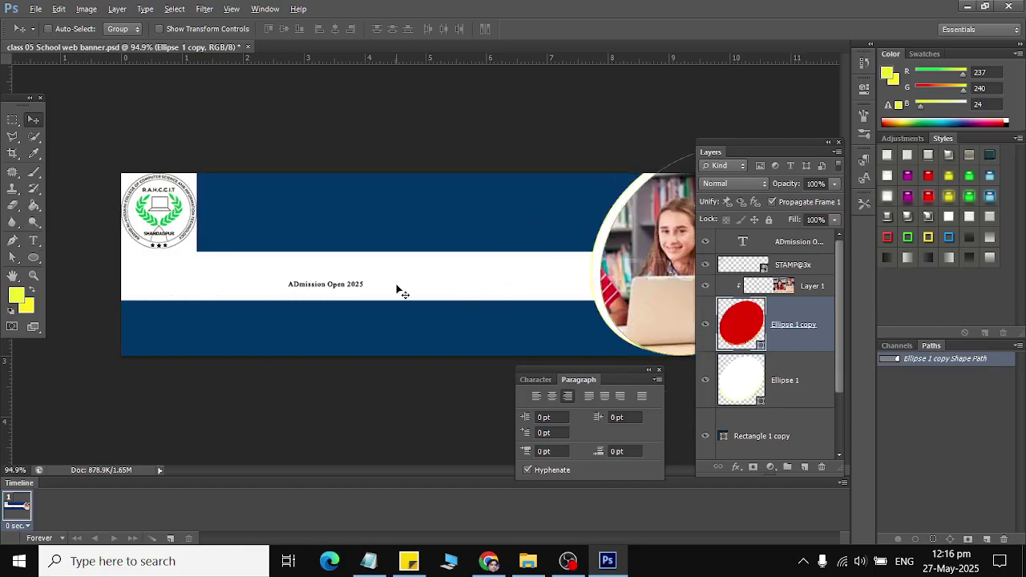
# Step: Enlarge the 'ADmission Open 2025' text to about 478% × 405% across the white stripe
pyautogui.click(806, 242)
pyautogui.hotkey('ctrl', 't')
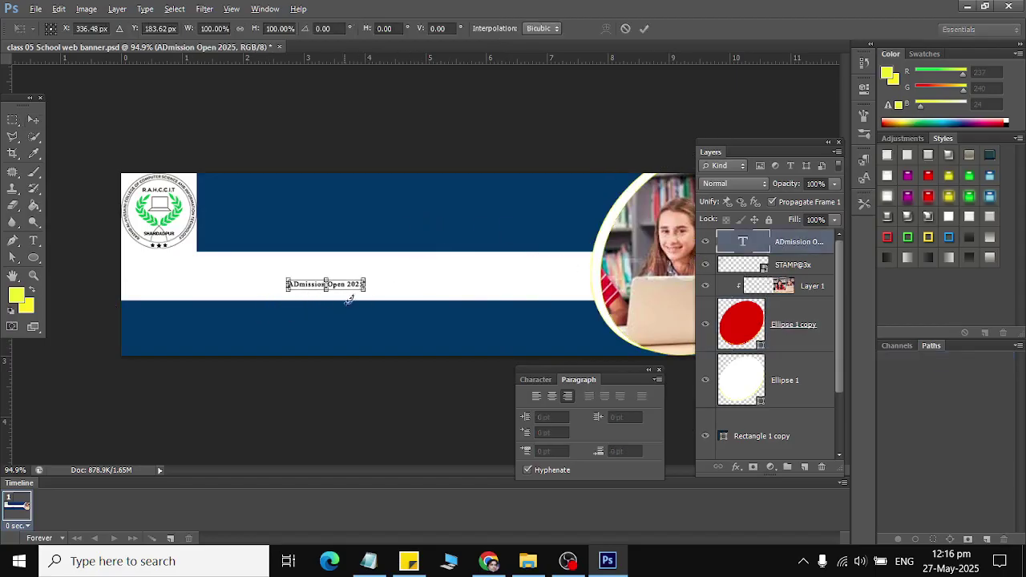
pyautogui.moveTo(368, 295); pyautogui.dragTo(516, 517)
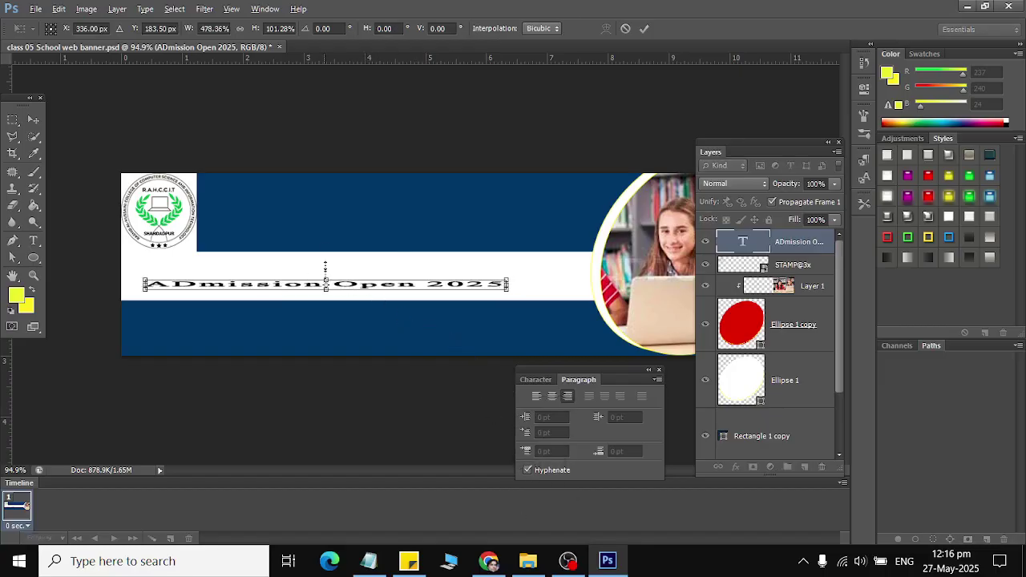
pyautogui.moveTo(326, 265); pyautogui.dragTo(452, 284)
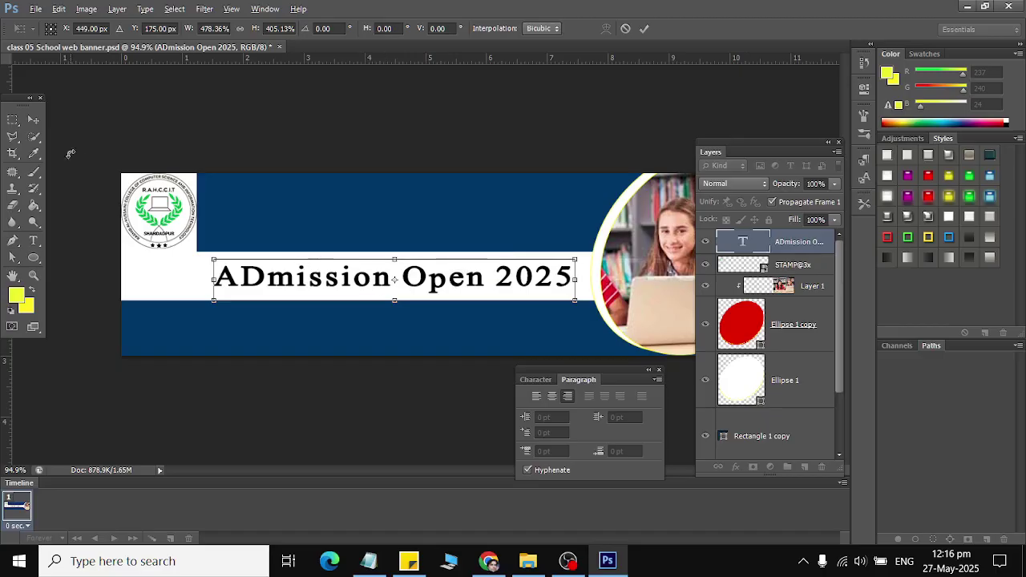
pyautogui.click(33, 119)
pyautogui.click(428, 221)
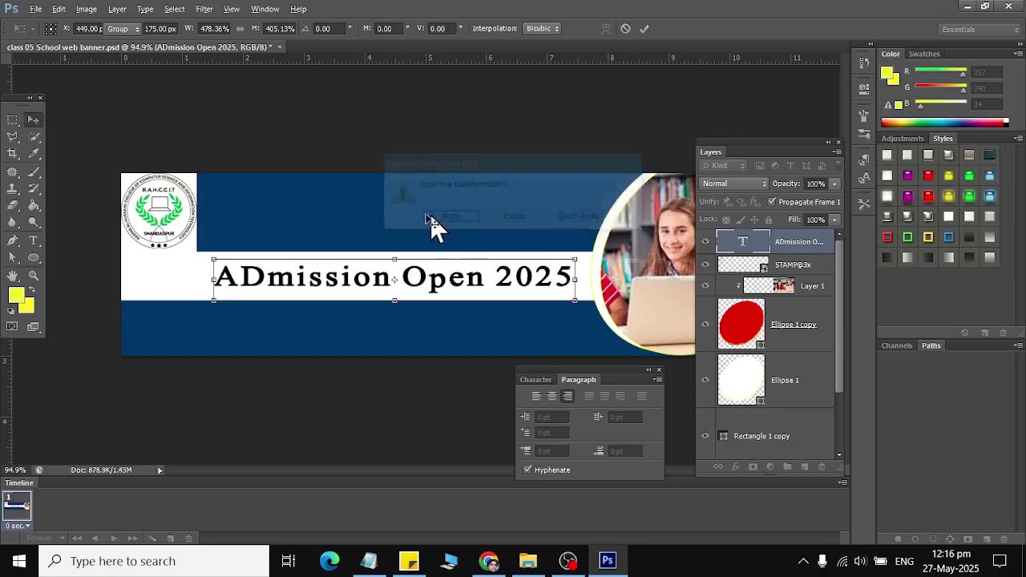
pyautogui.click(32, 243)
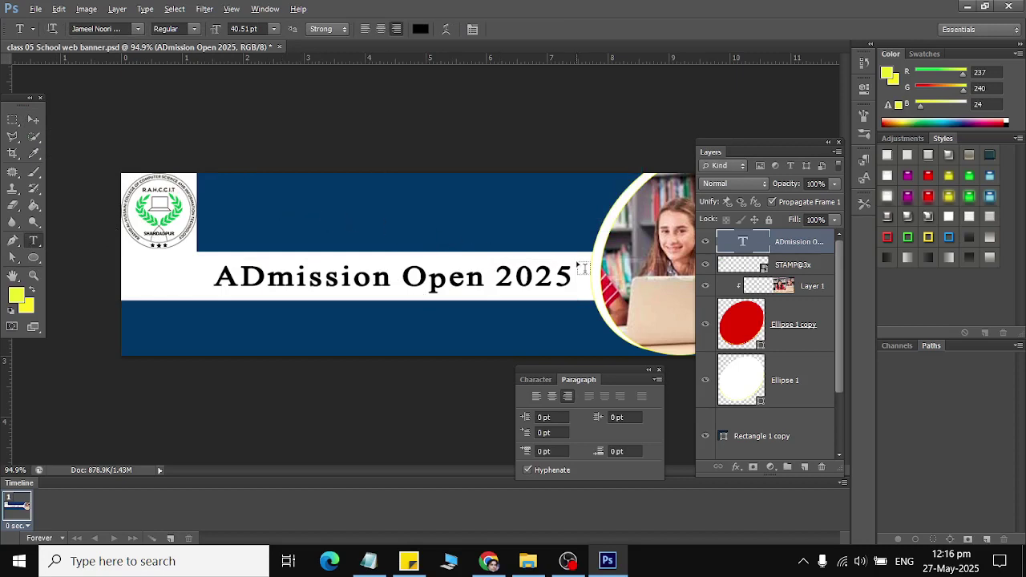
pyautogui.press('a')
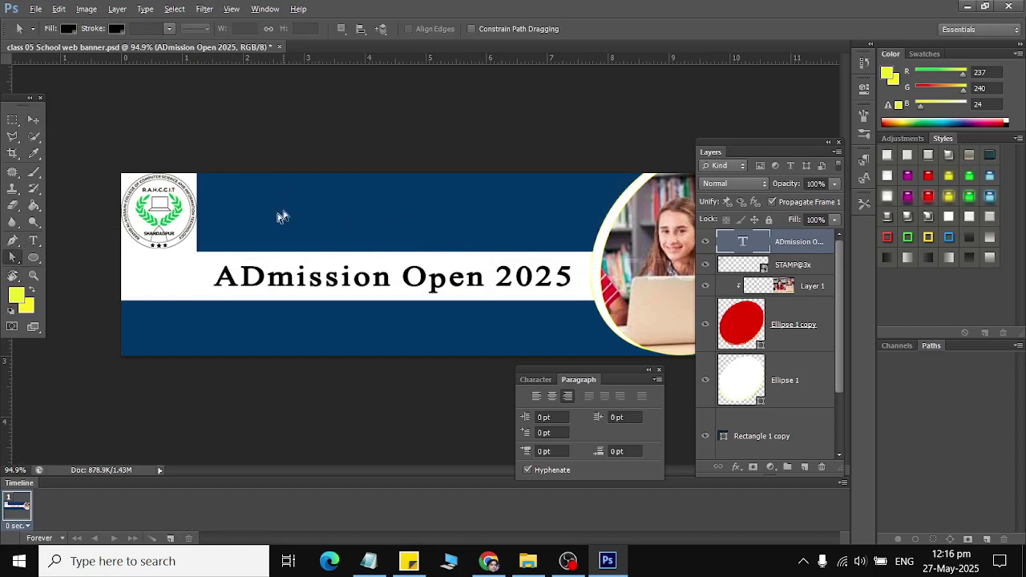
pyautogui.click(33, 118)
pyautogui.click(32, 242)
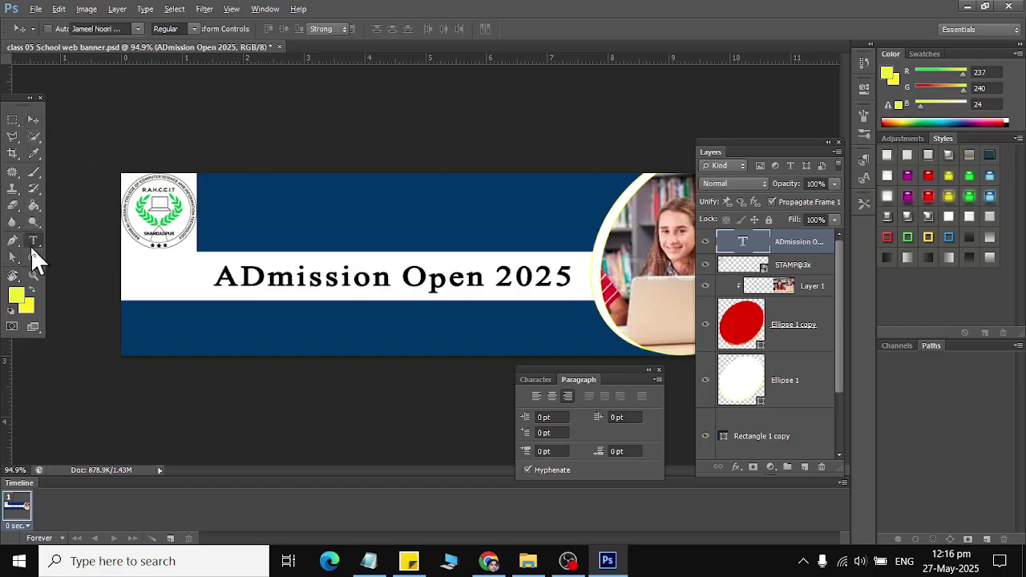
pyautogui.click(232, 184)
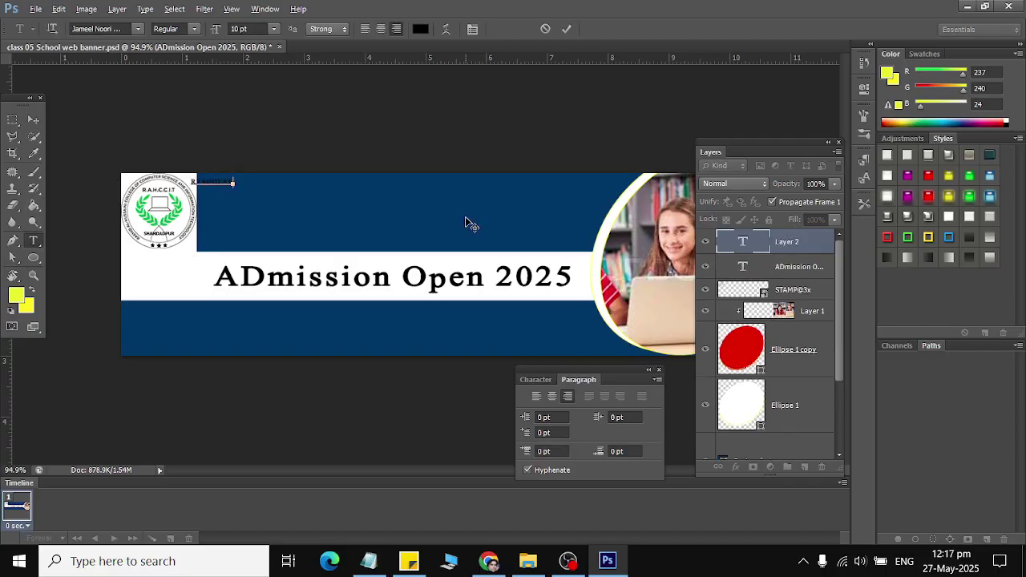
pyautogui.hotkey('ctrl', 'a')
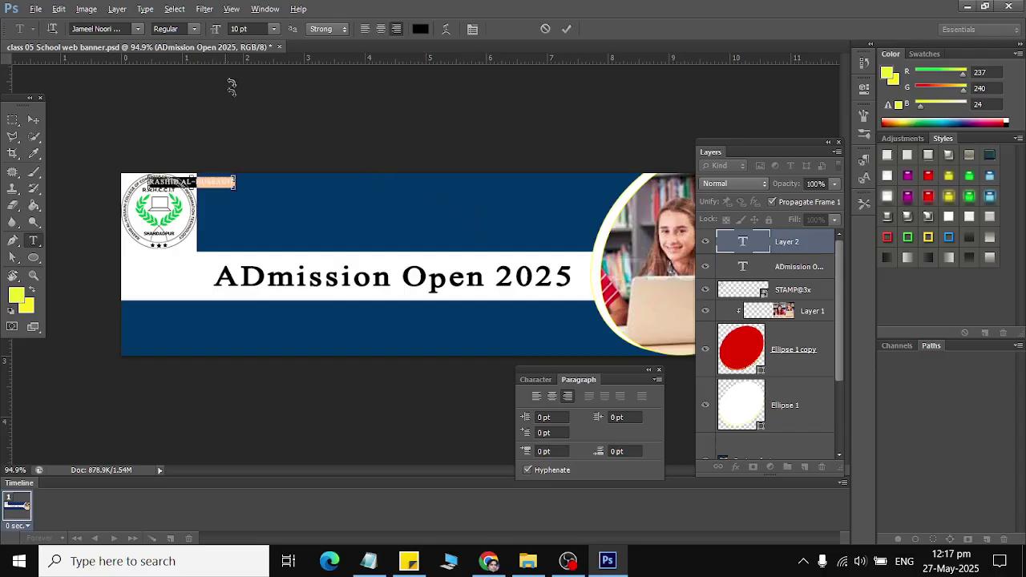
pyautogui.click(420, 29)
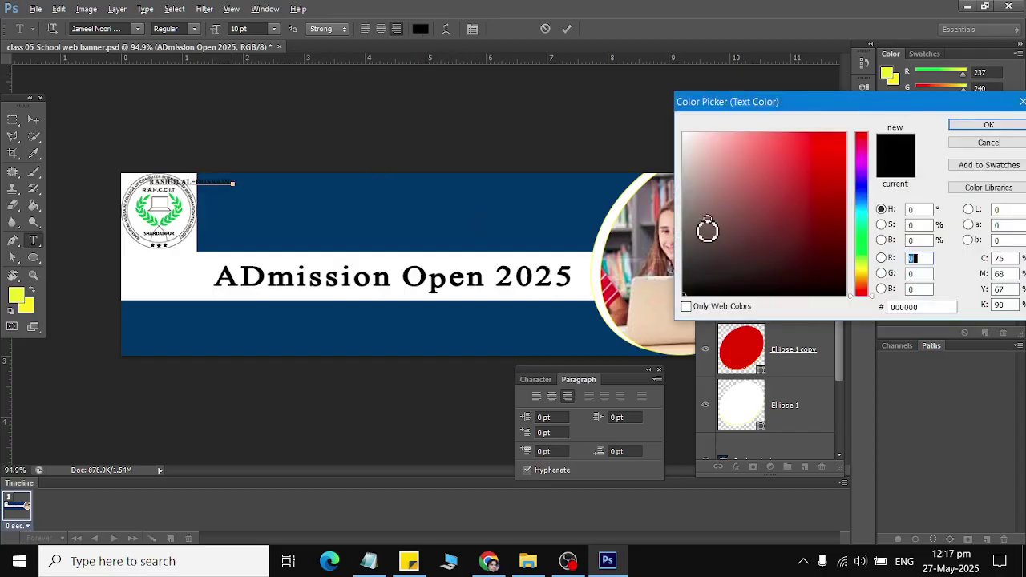
pyautogui.moveTo(707, 230); pyautogui.dragTo(639, 123)
pyautogui.click(988, 125)
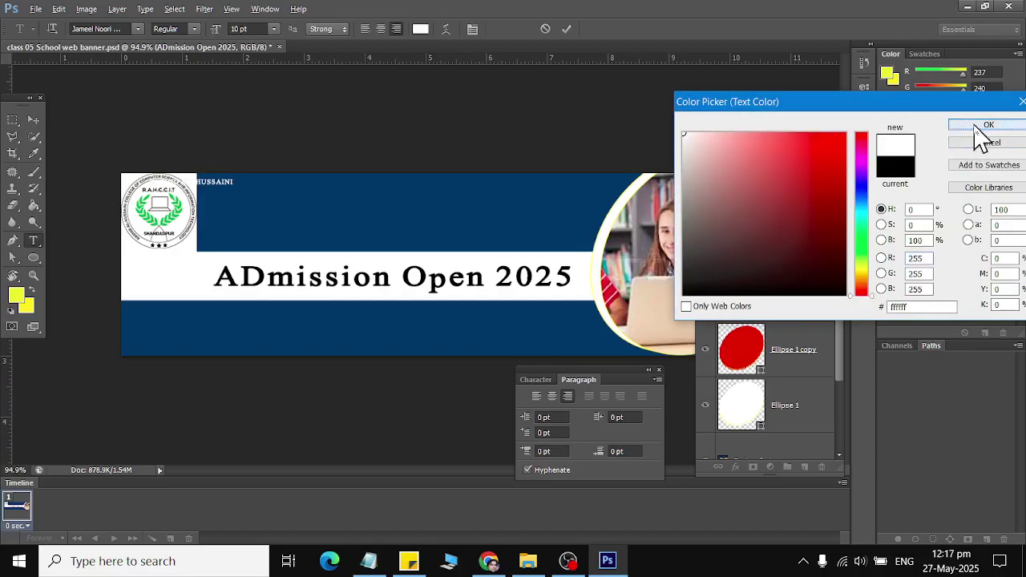
# Step: Scale the name text to about 400% and centre it across the top blue band
pyautogui.click(34, 118)
pyautogui.hotkey('ctrl', 't')
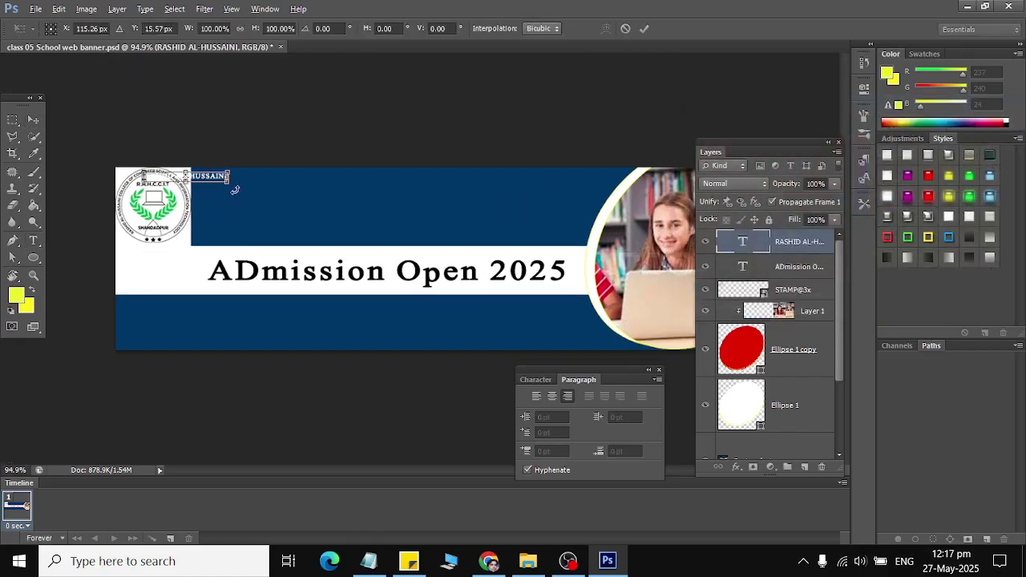
pyautogui.moveTo(259, 221); pyautogui.dragTo(357, 239)
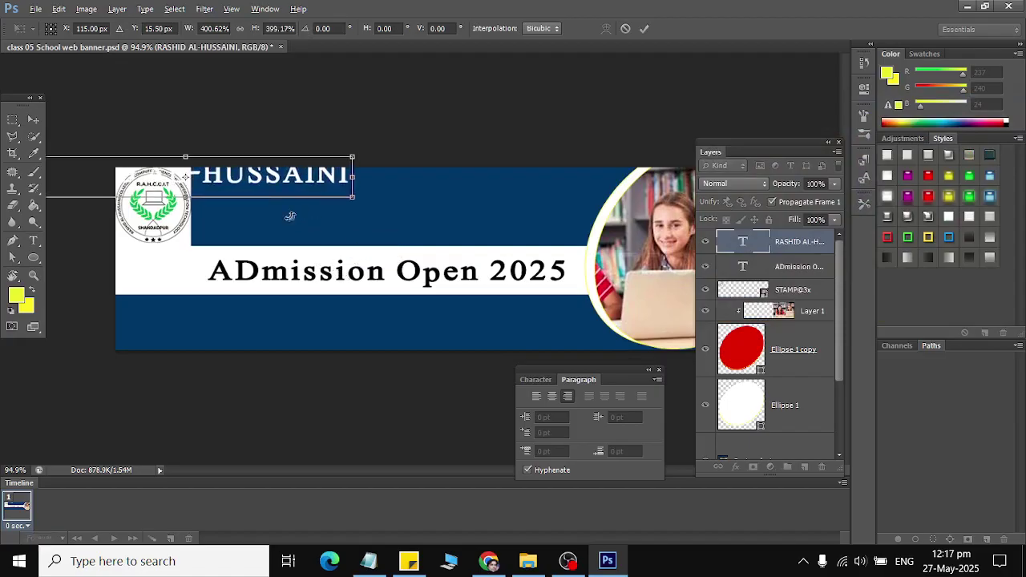
pyautogui.moveTo(265, 178); pyautogui.dragTo(479, 188)
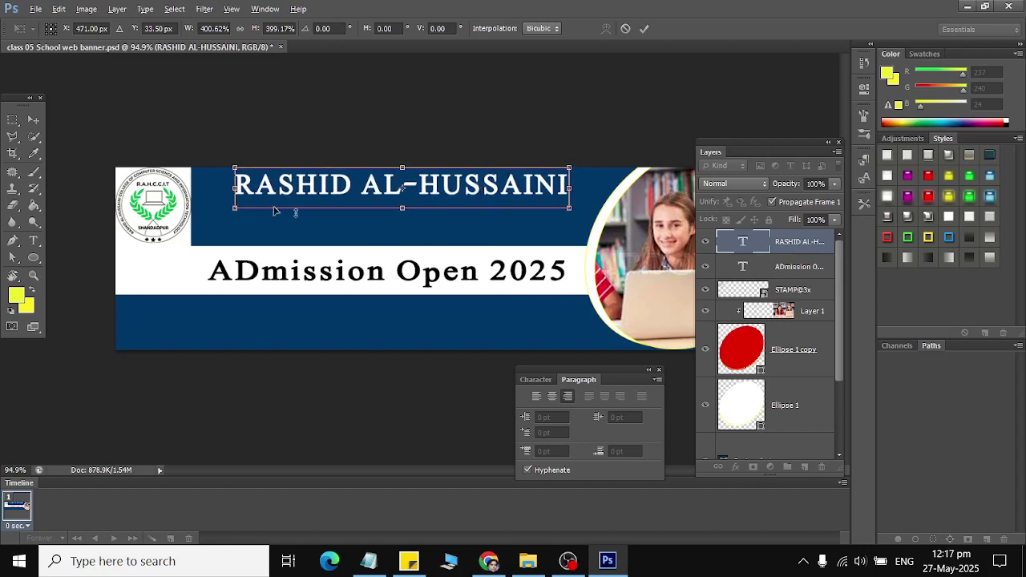
pyautogui.click(35, 122)
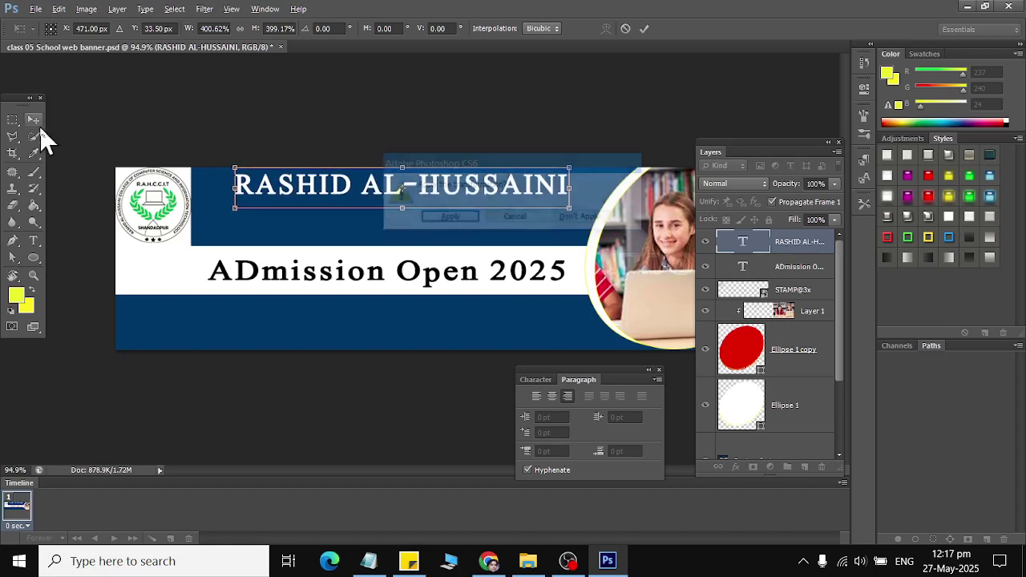
pyautogui.click(449, 219)
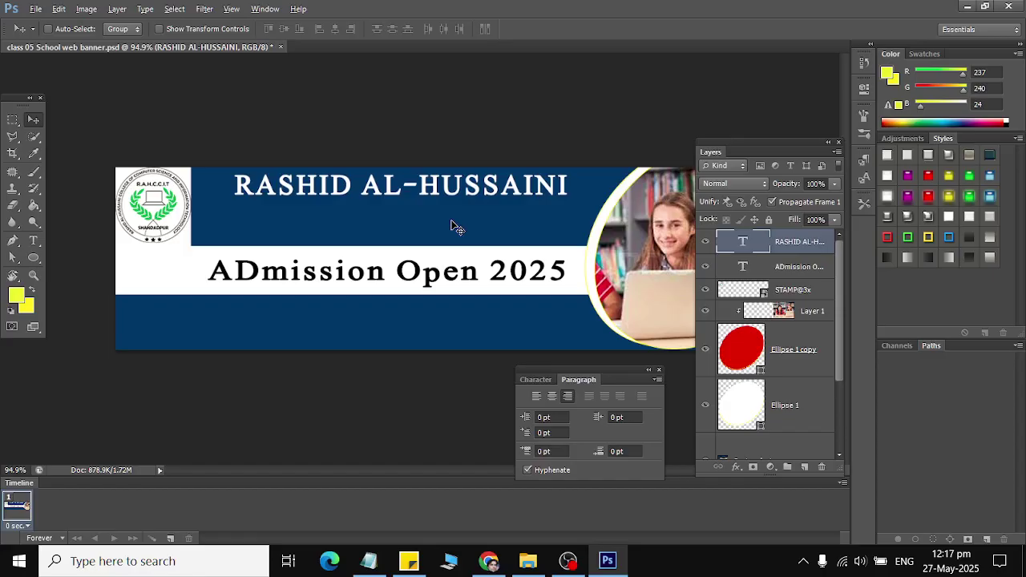
# Step: Place watsapp logo.png from Documents > latest onto the banner with File > Place
pyautogui.click(32, 241)
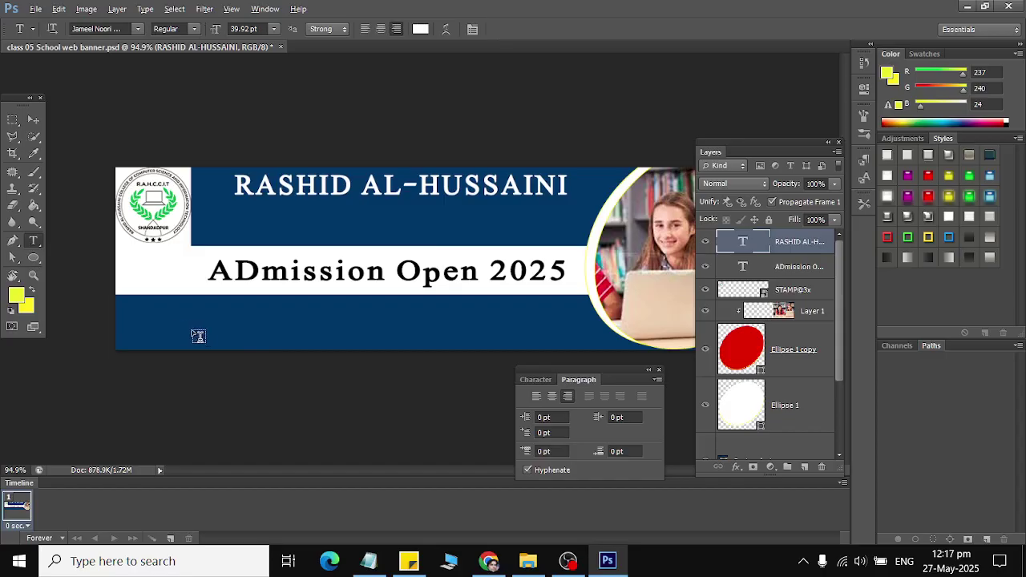
pyautogui.click(38, 10)
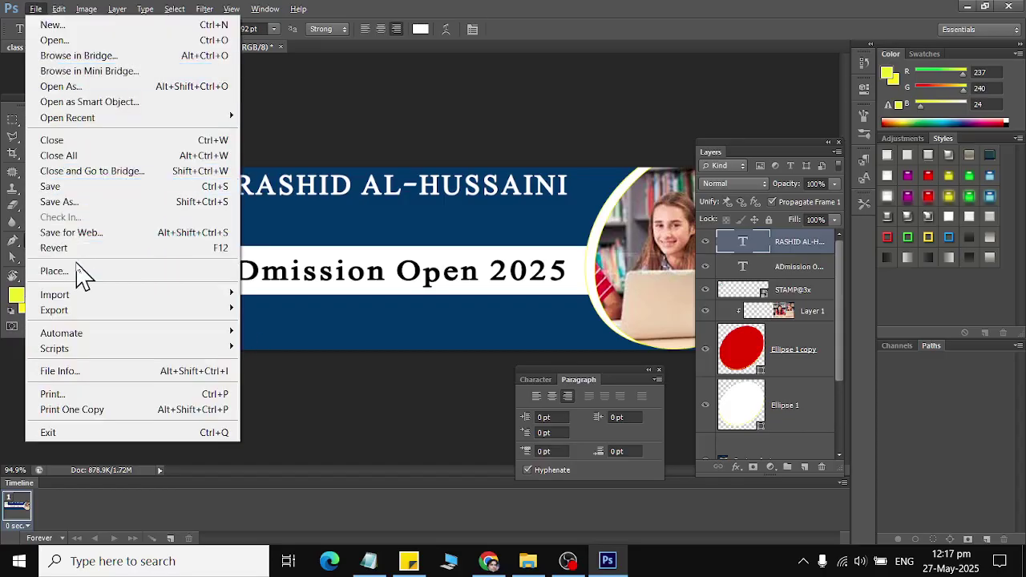
pyautogui.click(76, 271)
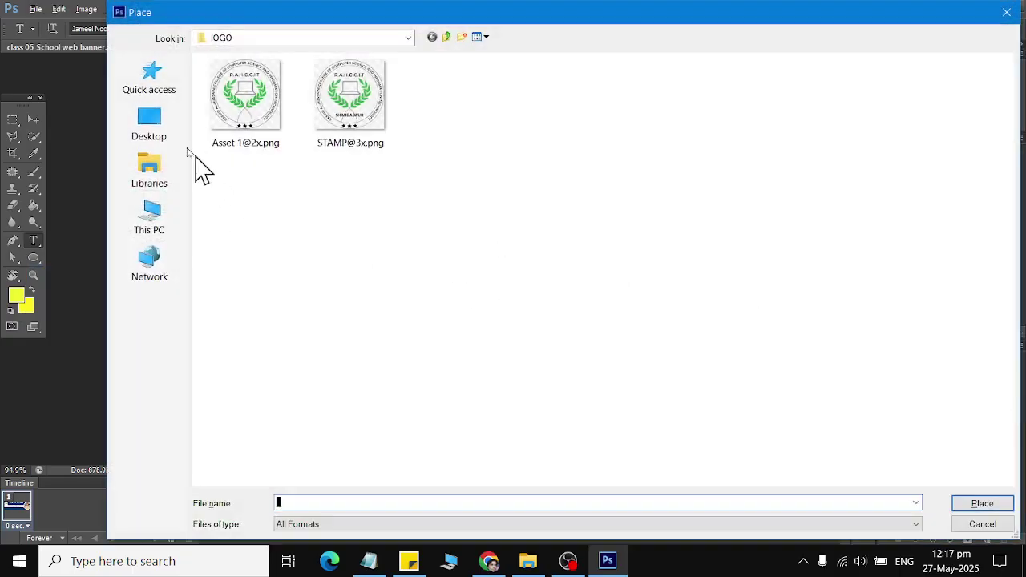
pyautogui.click(245, 38)
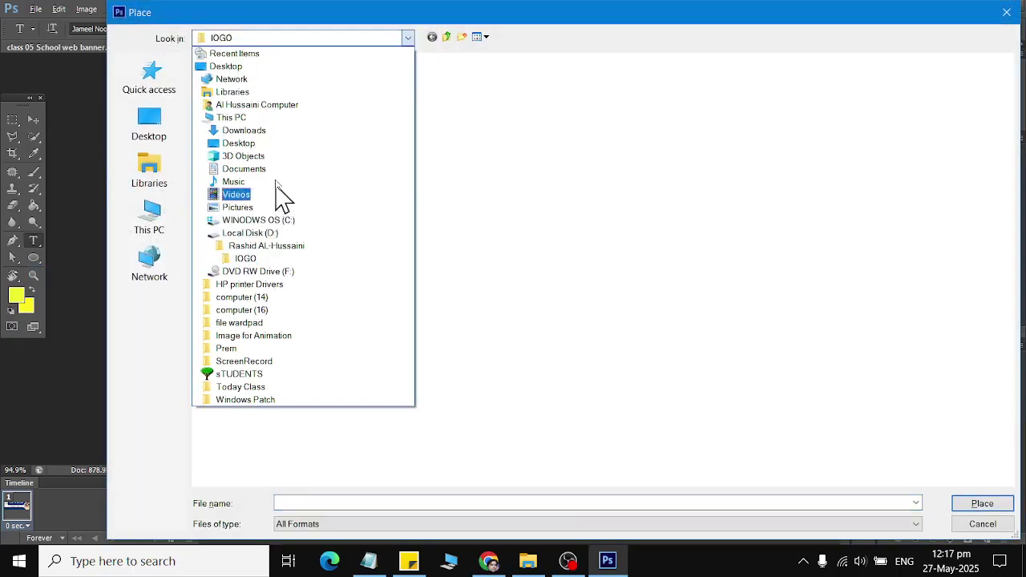
pyautogui.click(281, 169)
pyautogui.click(282, 169)
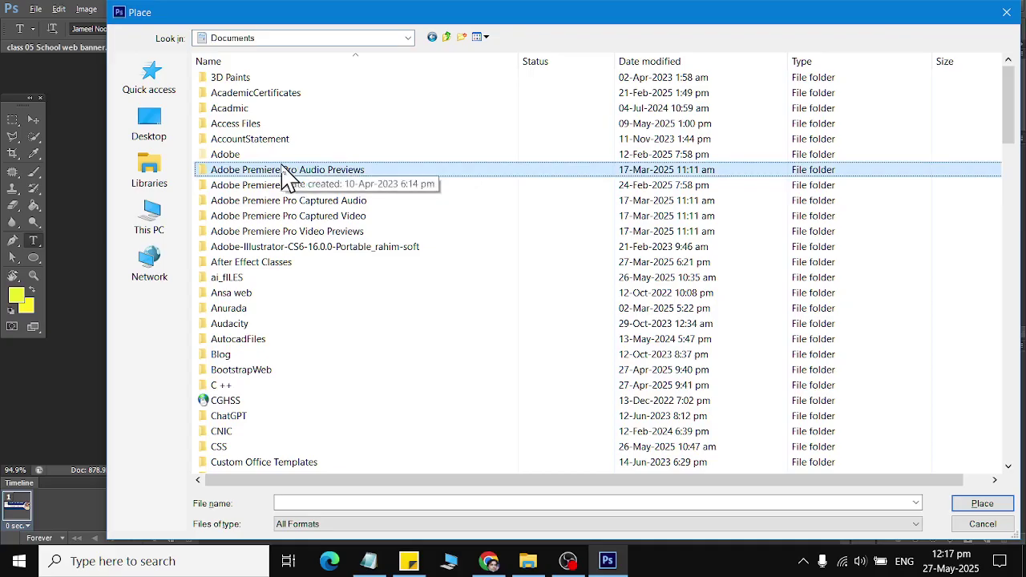
pyautogui.write('latest')
pyautogui.press('Return')
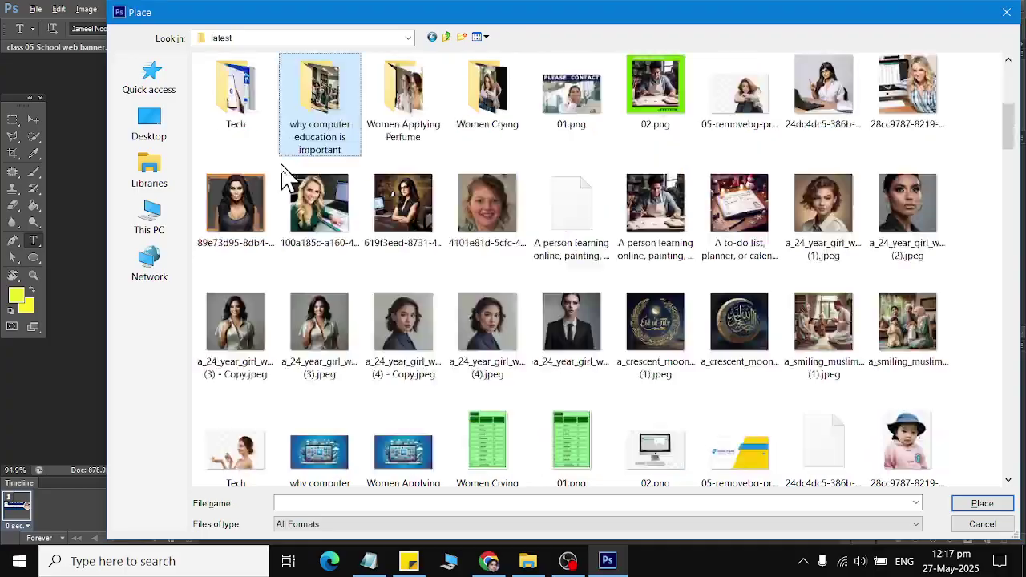
pyautogui.write('hatsapp logo 2.png')
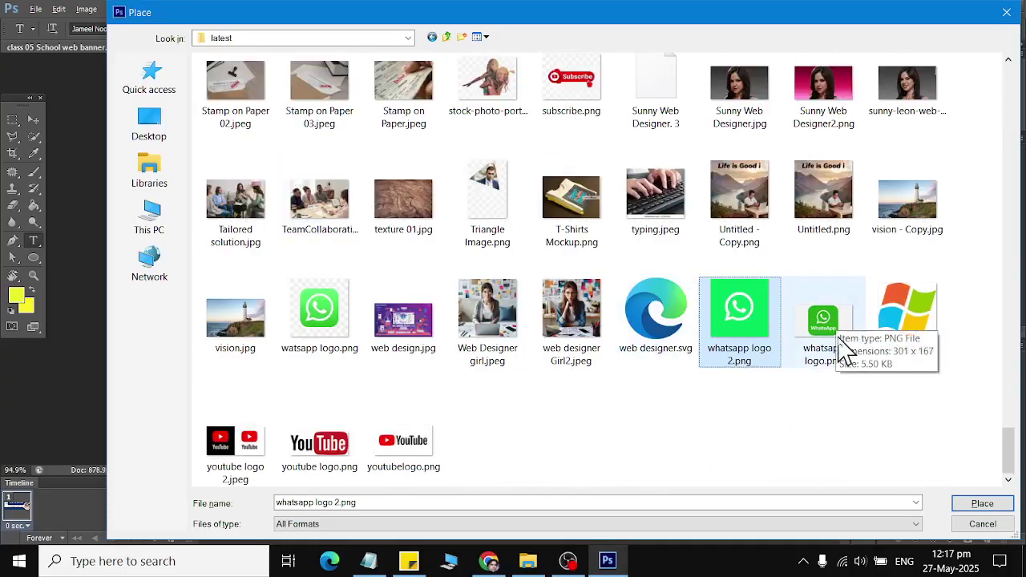
pyautogui.doubleClick(322, 311)
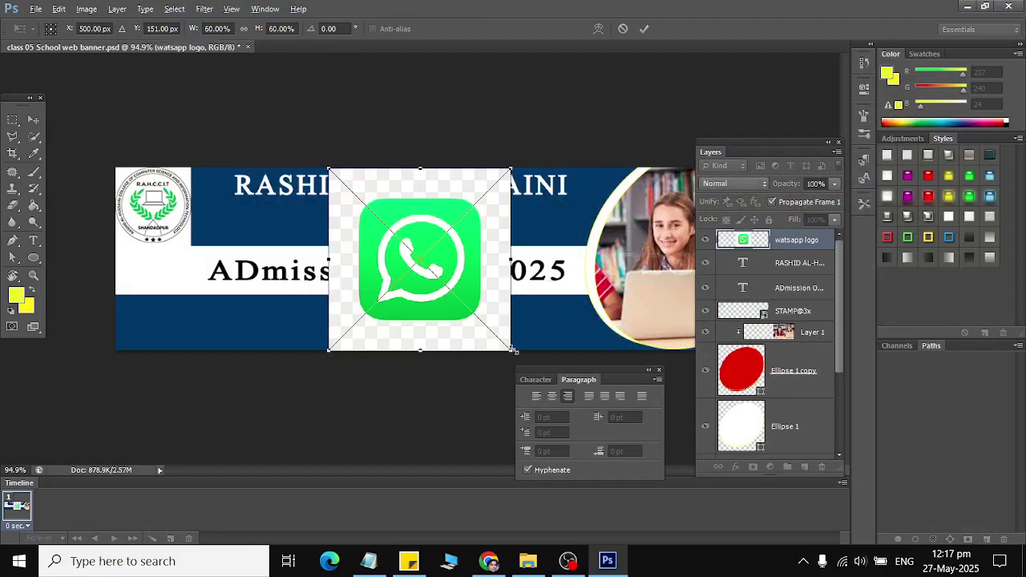
pyautogui.click(13, 153)
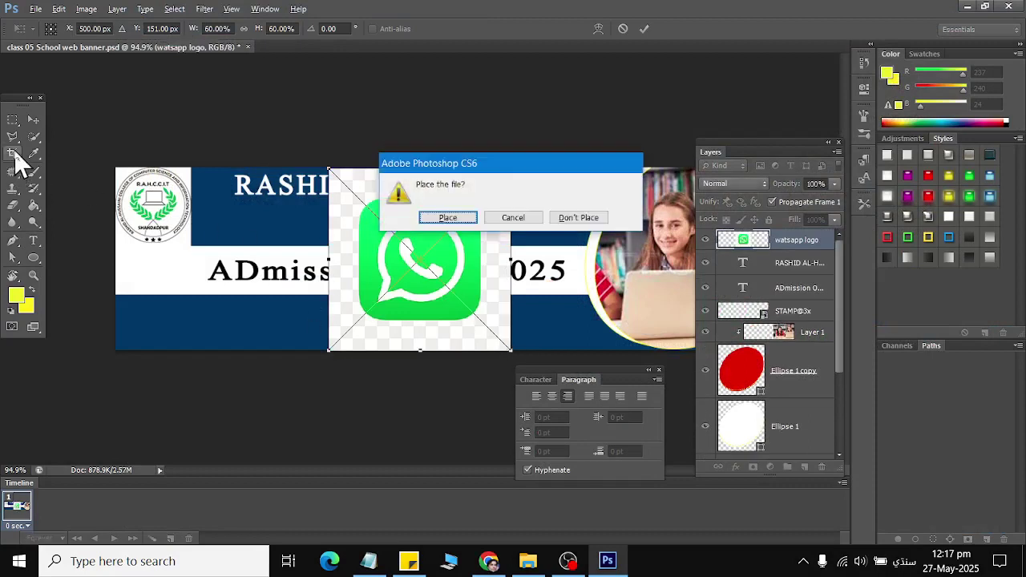
# Step: Commit the WhatsApp logo placement and apply a standard crop to the canvas
pyautogui.click(445, 218)
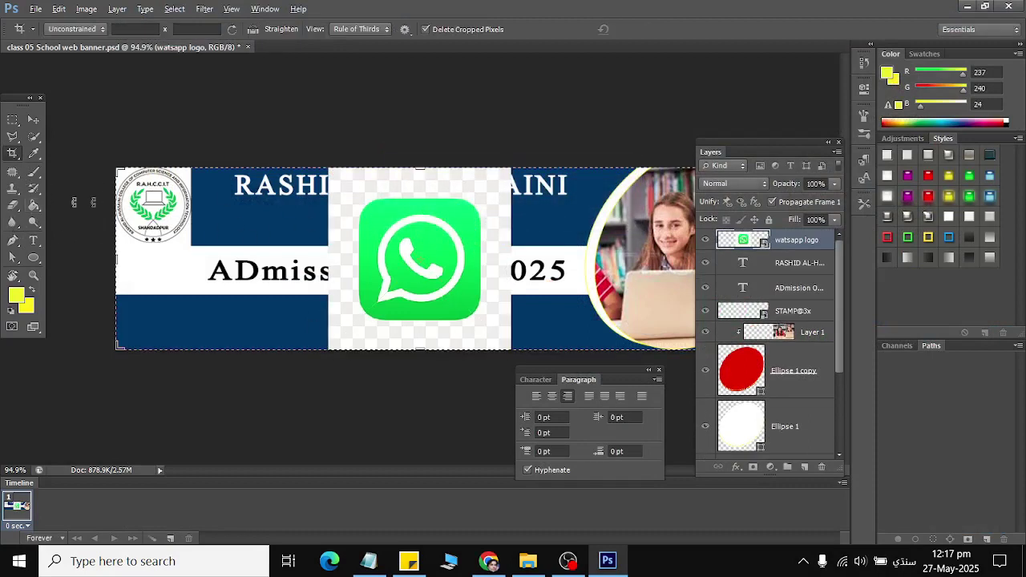
pyautogui.click(13, 136)
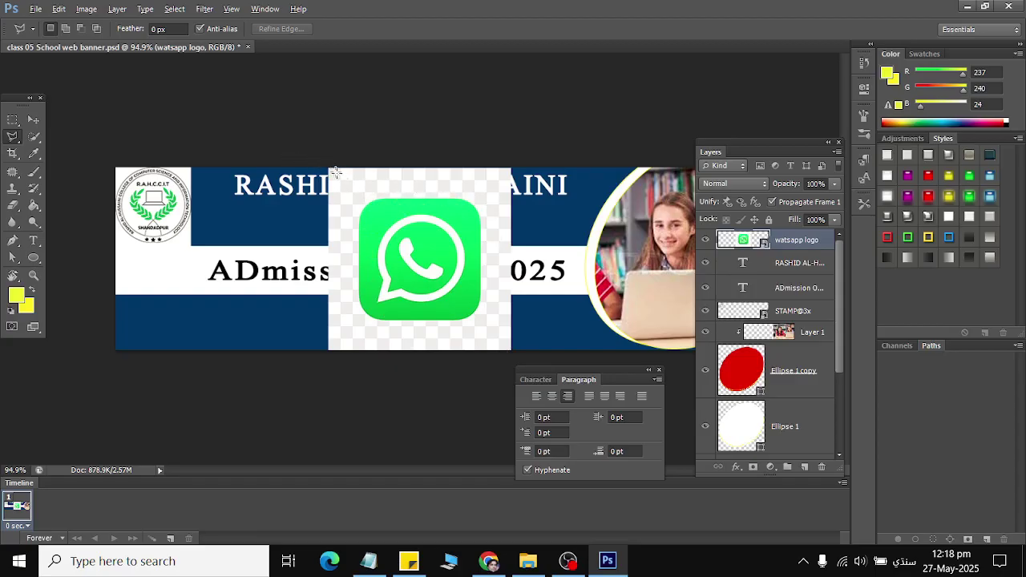
pyautogui.click(8, 139)
pyautogui.click(11, 151)
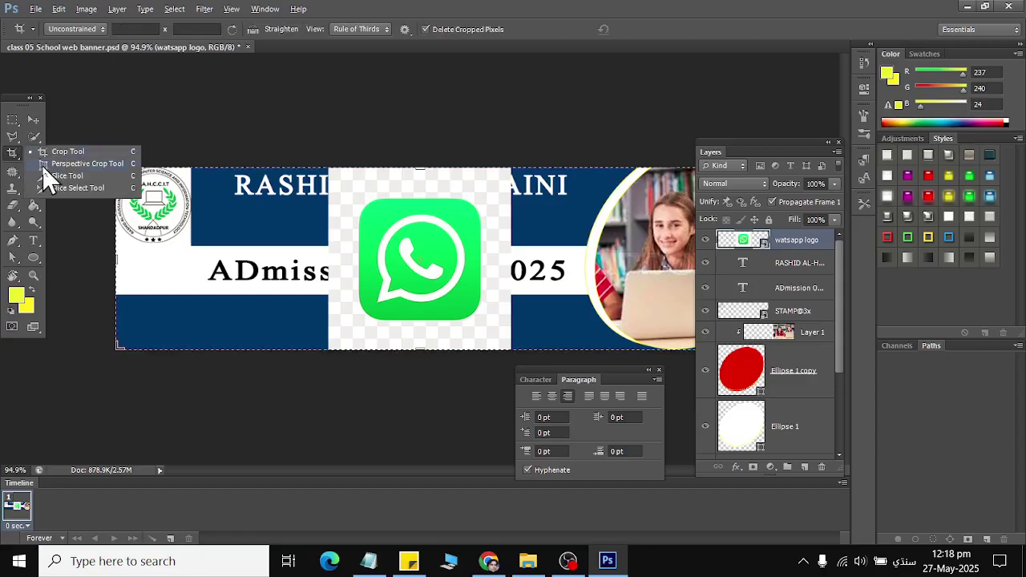
pyautogui.click(70, 154)
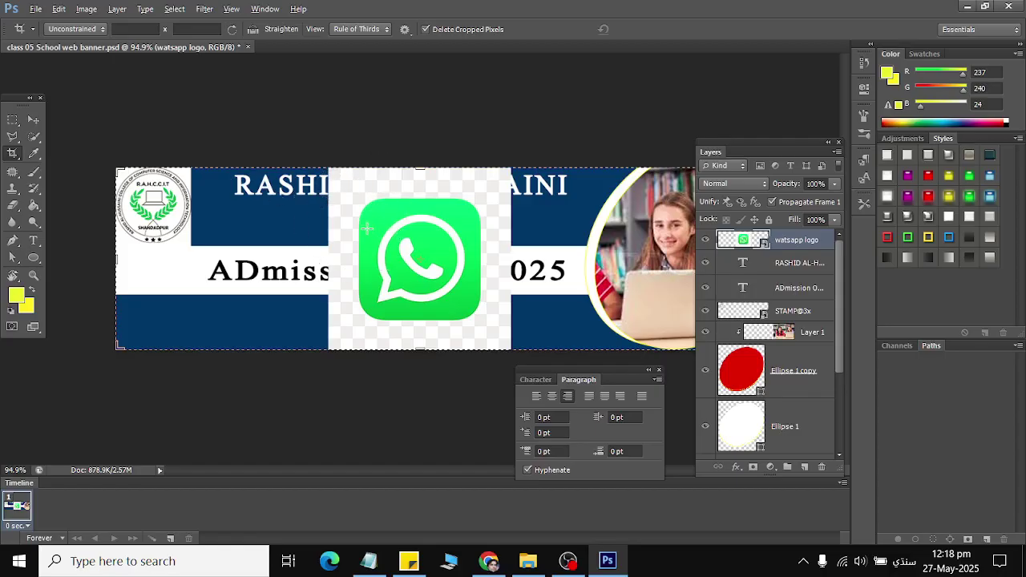
pyautogui.click(412, 199)
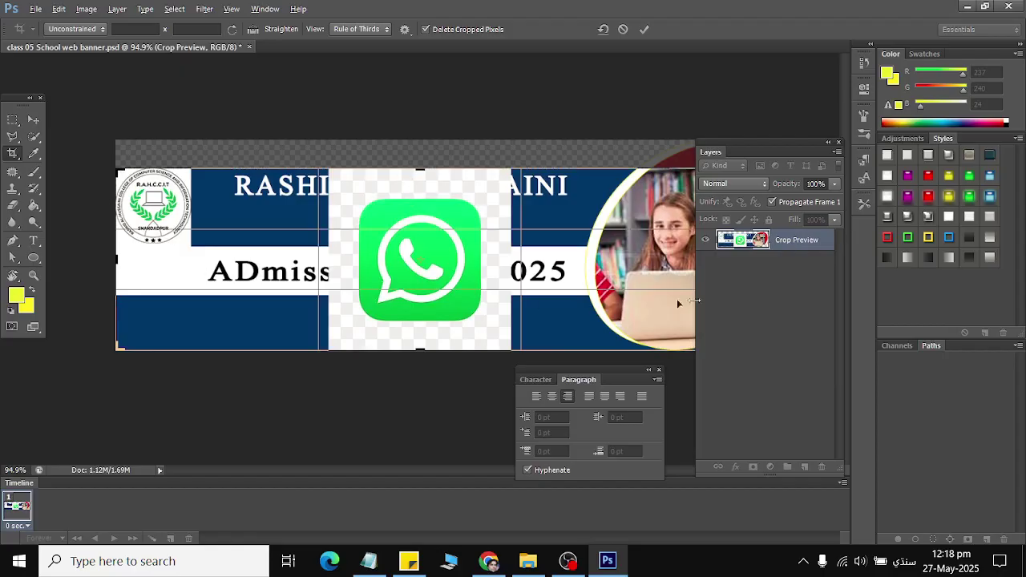
pyautogui.press('Return')
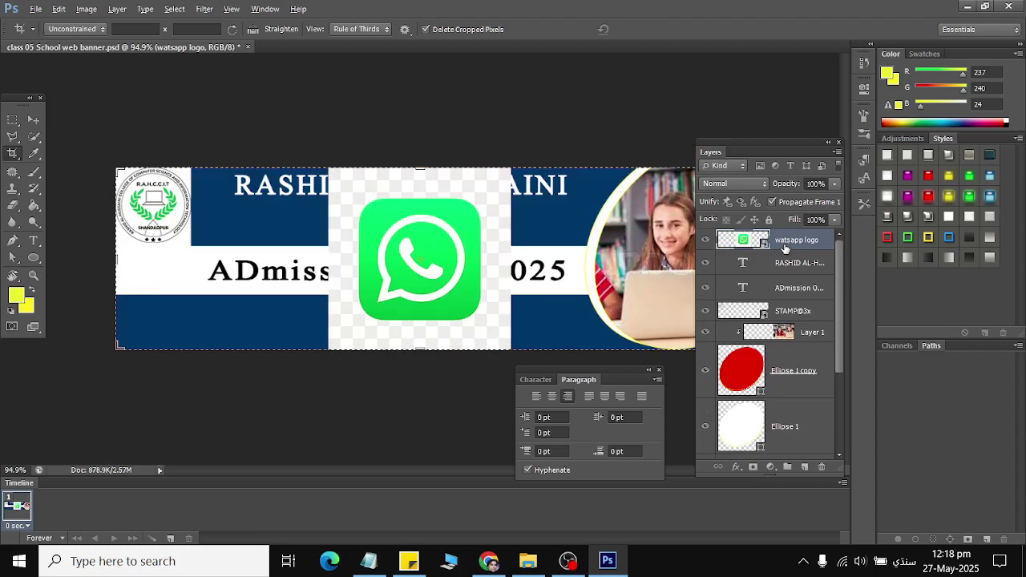
# Step: Keep the standard crop option and reselect the watsapp logo layer
pyautogui.rightClick(15, 153)
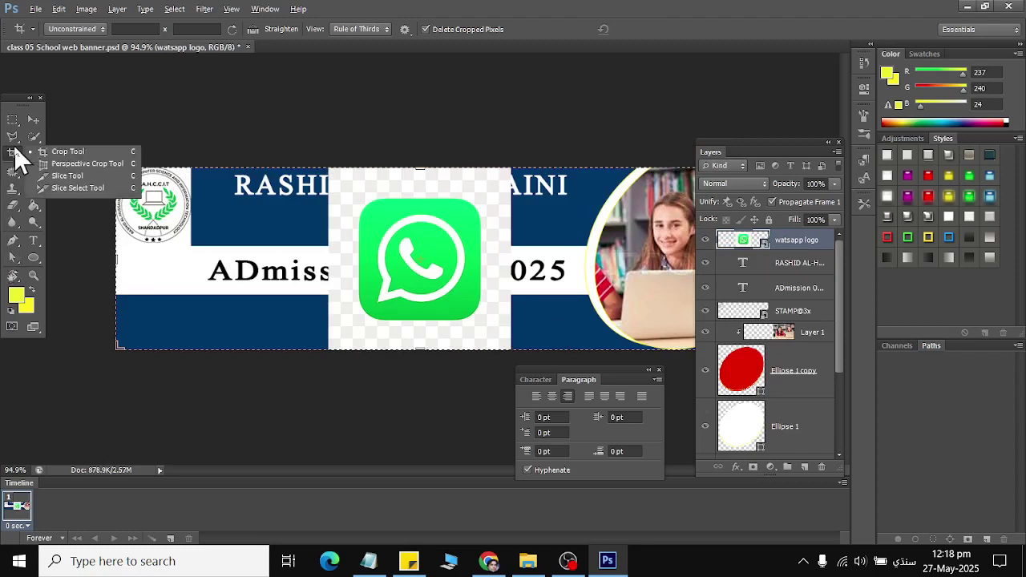
pyautogui.click(578, 294)
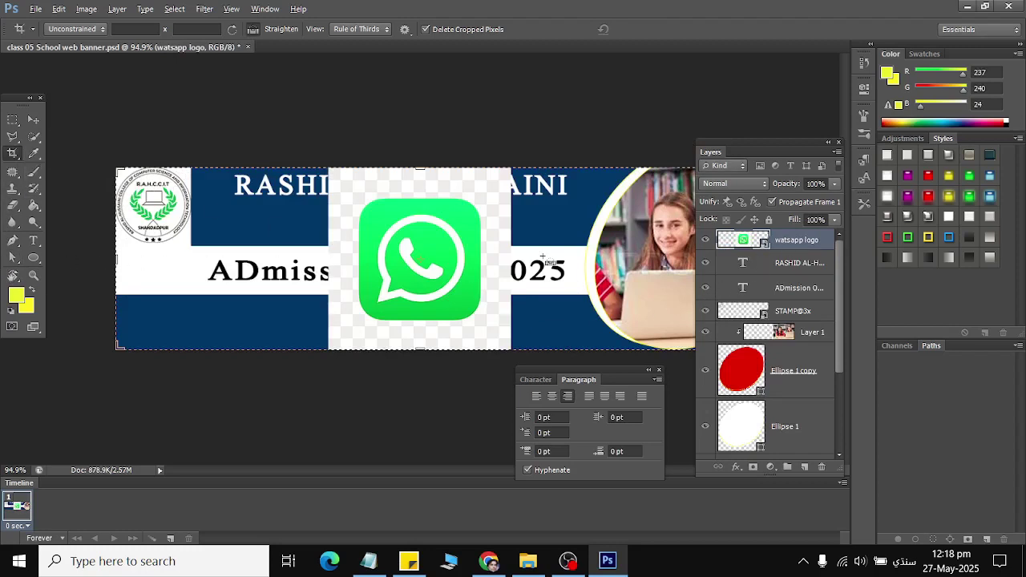
pyautogui.click(792, 305)
pyautogui.click(786, 240)
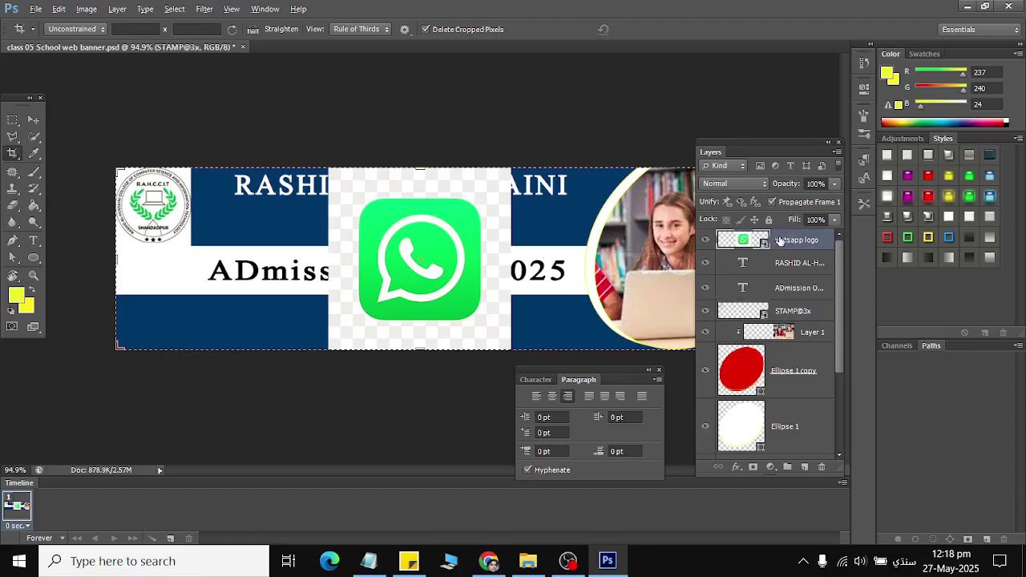
pyautogui.scroll(-3, 782, 372)
pyautogui.scroll(3, 772, 423)
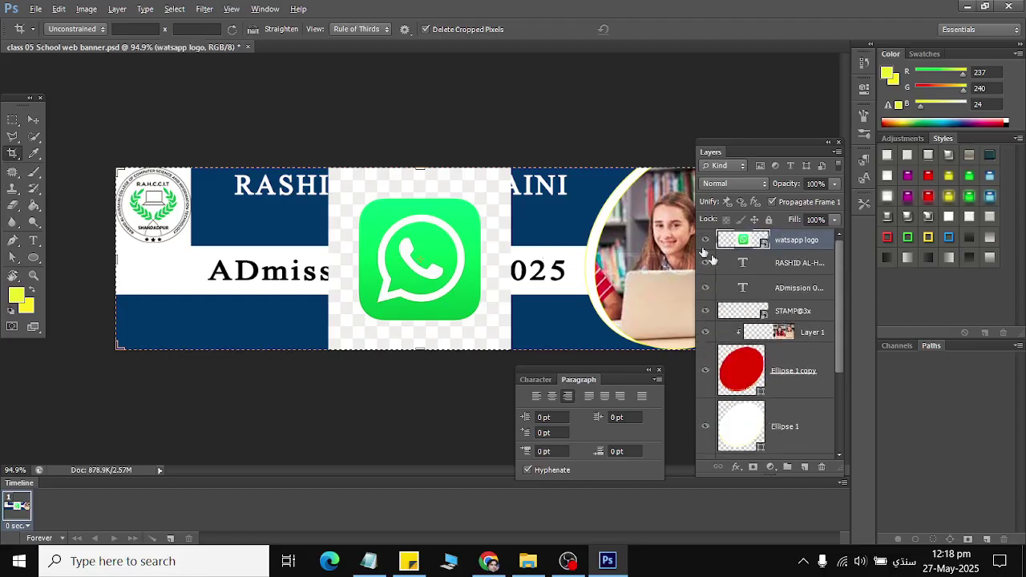
# Step: Try a perspective crop on the banner and dismiss the resulting error
pyautogui.click(14, 138)
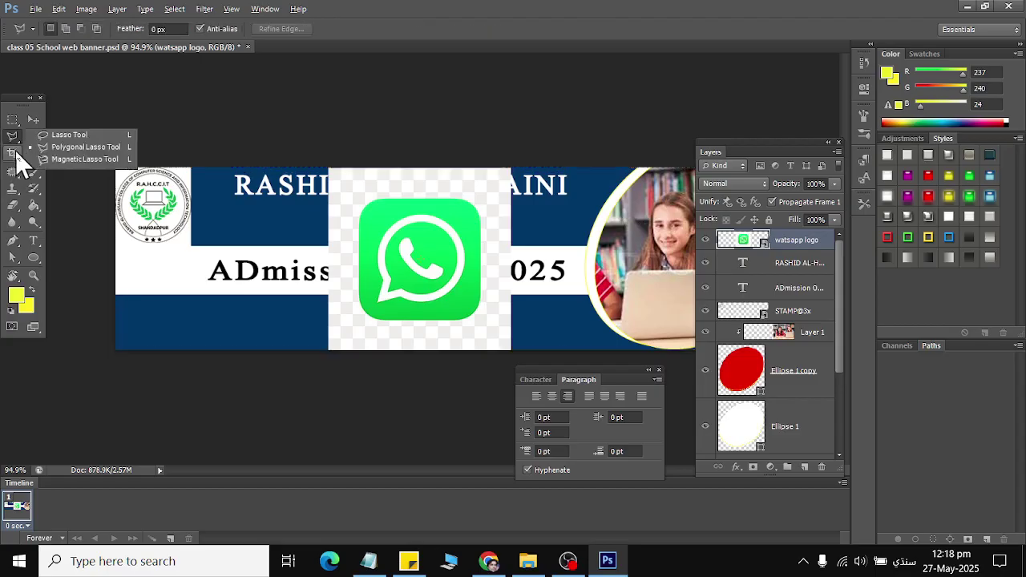
pyautogui.click(13, 156)
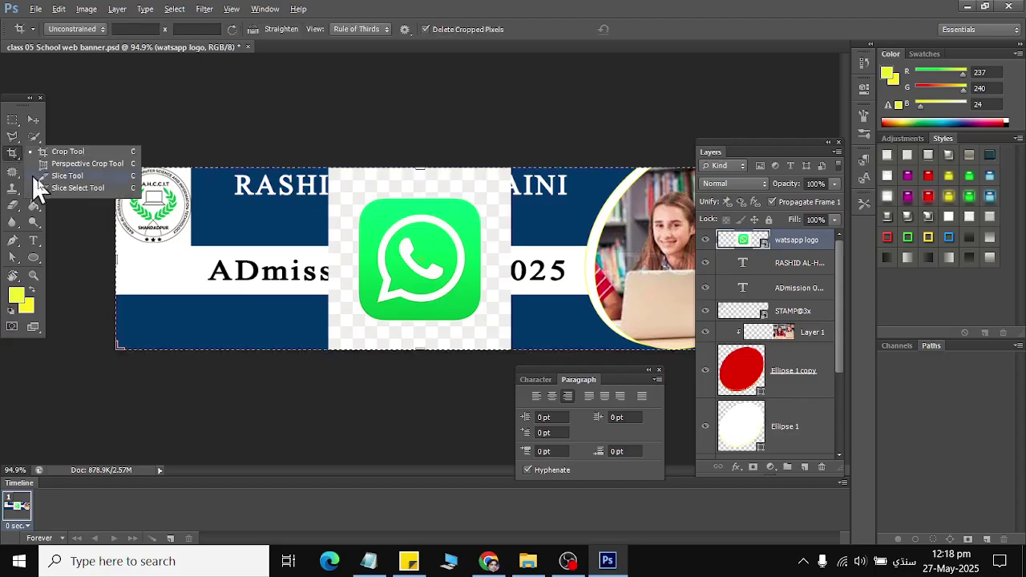
pyautogui.click(106, 163)
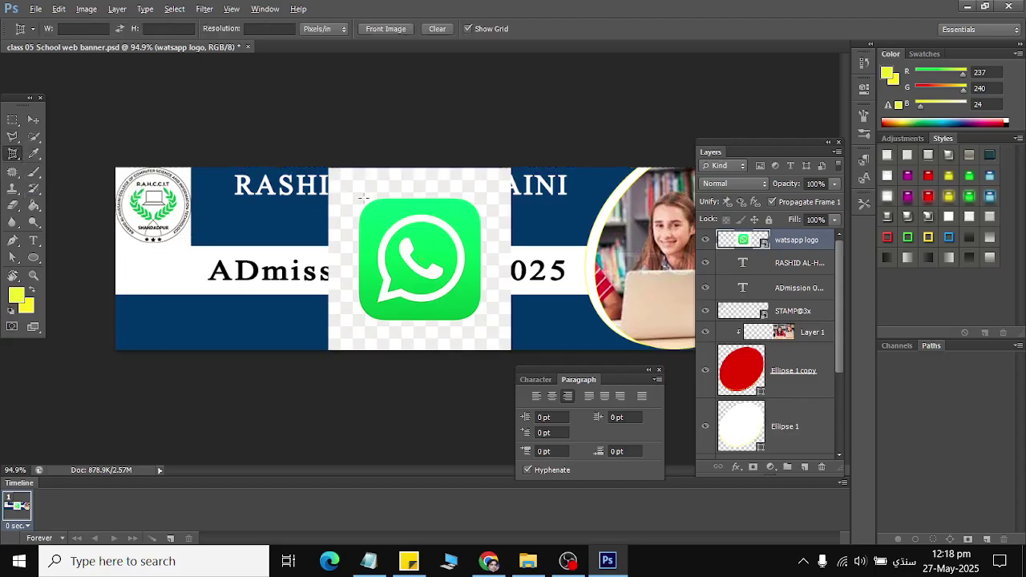
pyautogui.click(362, 197)
pyautogui.click(486, 222)
pyautogui.click(33, 156)
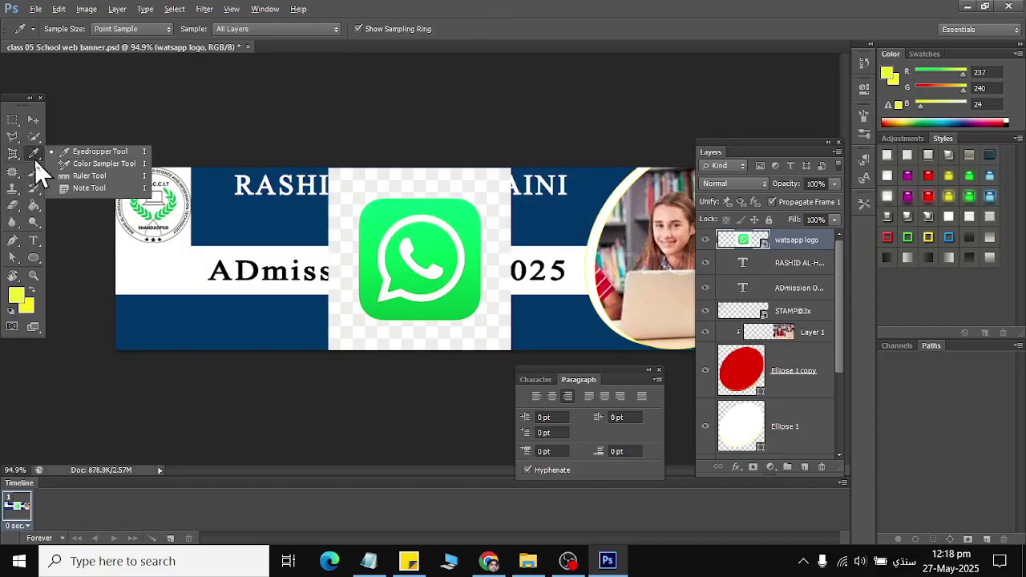
pyautogui.moveTo(31, 131); pyautogui.dragTo(73, 140)
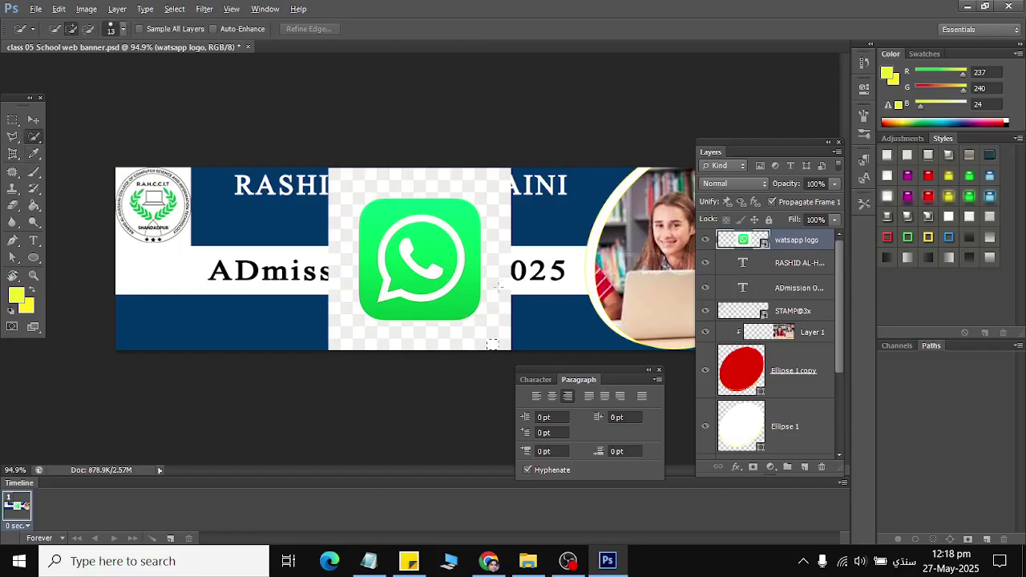
pyautogui.moveTo(497, 225); pyautogui.dragTo(490, 190)
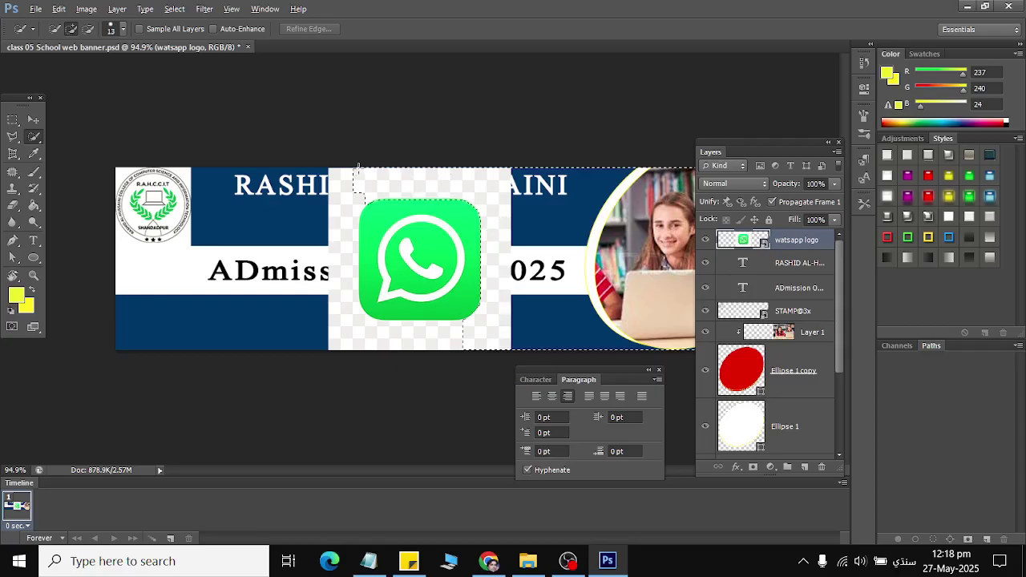
pyautogui.moveTo(358, 166)
pyautogui.mouseDown()
pyautogui.moveTo(326, 207)
pyautogui.moveTo(338, 311)
pyautogui.moveTo(355, 332)
pyautogui.mouseUp()
pyautogui.click(58, 8)
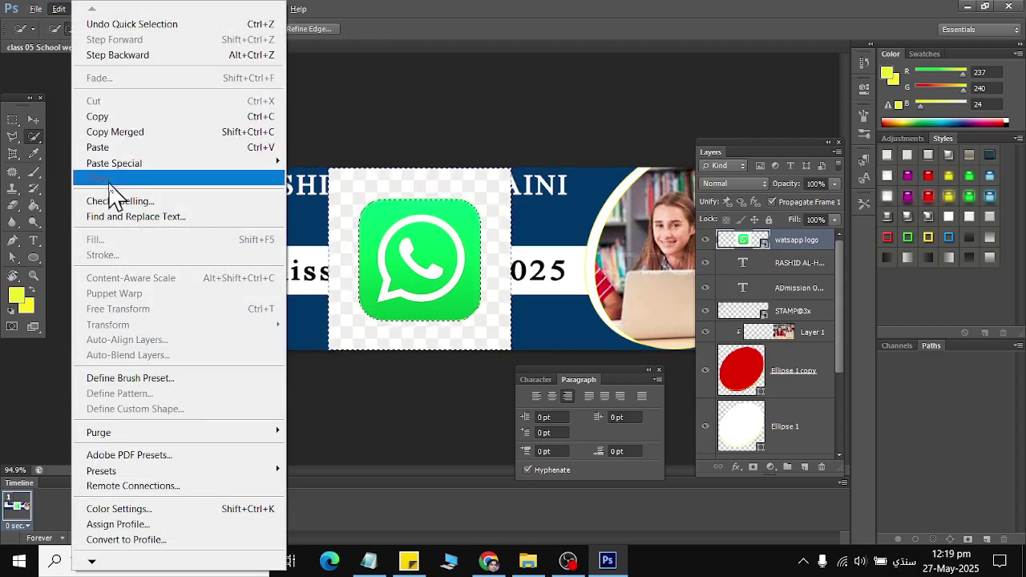
pyautogui.click(312, 6)
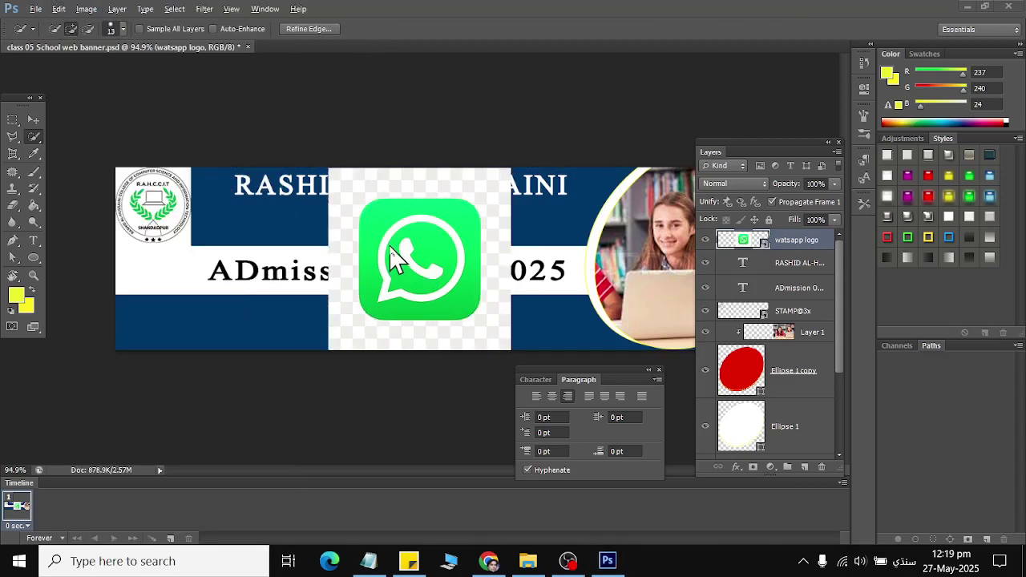
pyautogui.click(38, 136)
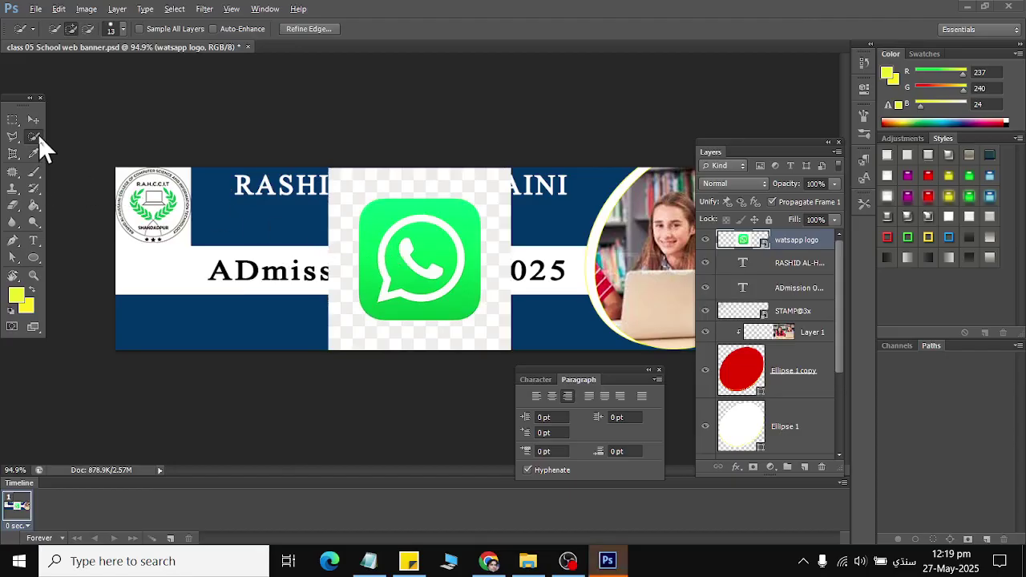